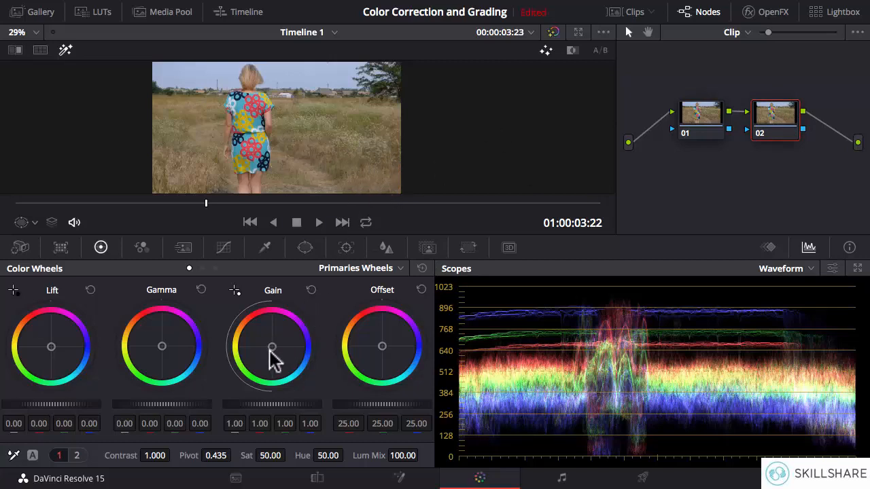
# Push node 02's gain color balance strongly toward red, and weaken the node's effect by lowering its key output gain to 0.461
pyautogui.moveTo(272, 348); pyautogui.dragTo(267, 328)
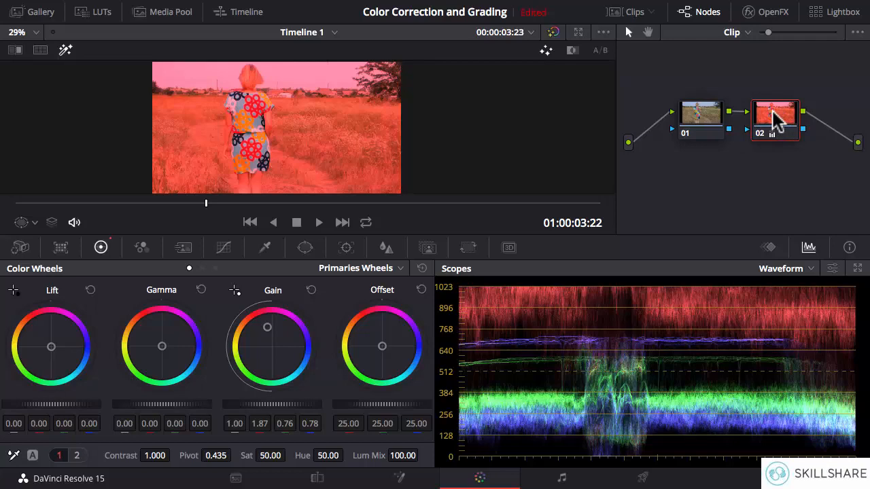
pyautogui.click(429, 247)
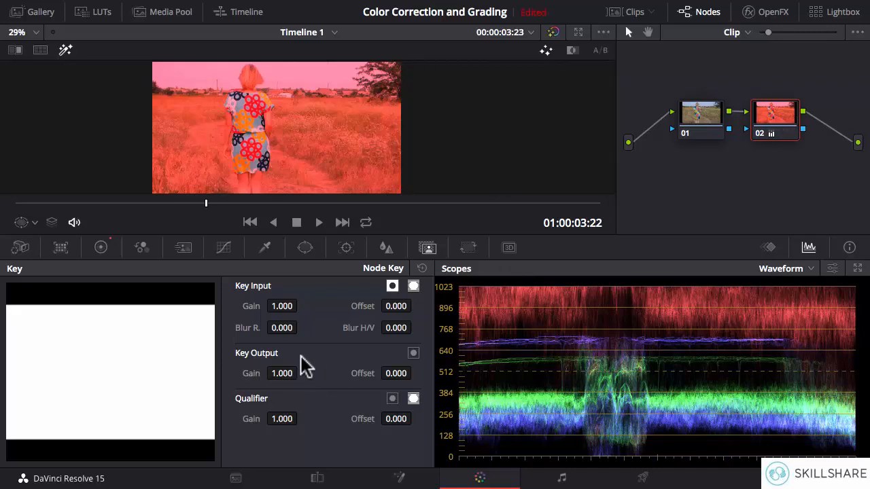
pyautogui.moveTo(282, 378); pyautogui.dragTo(263, 378)
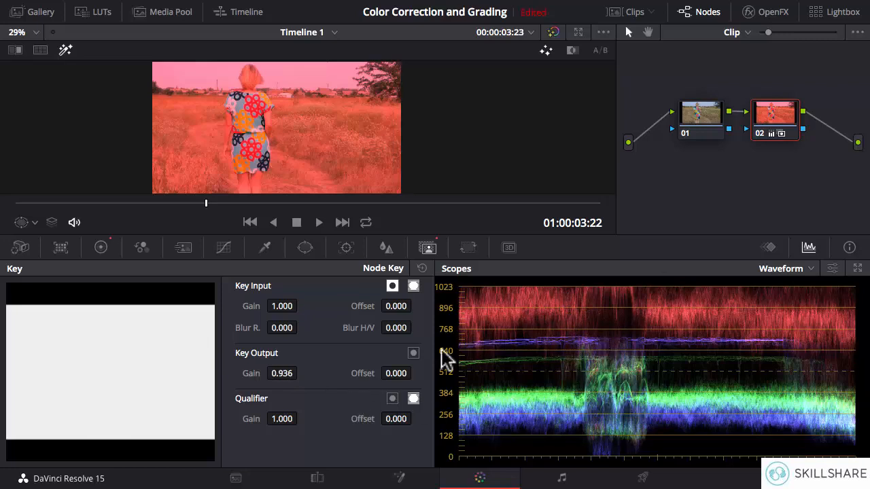
pyautogui.moveTo(282, 378); pyautogui.dragTo(194, 377)
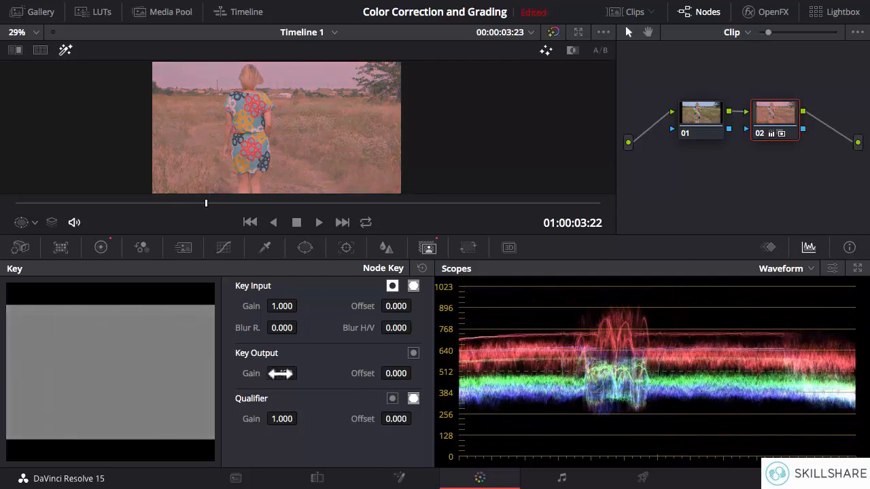
pyautogui.moveTo(301, 373); pyautogui.dragTo(291, 373)
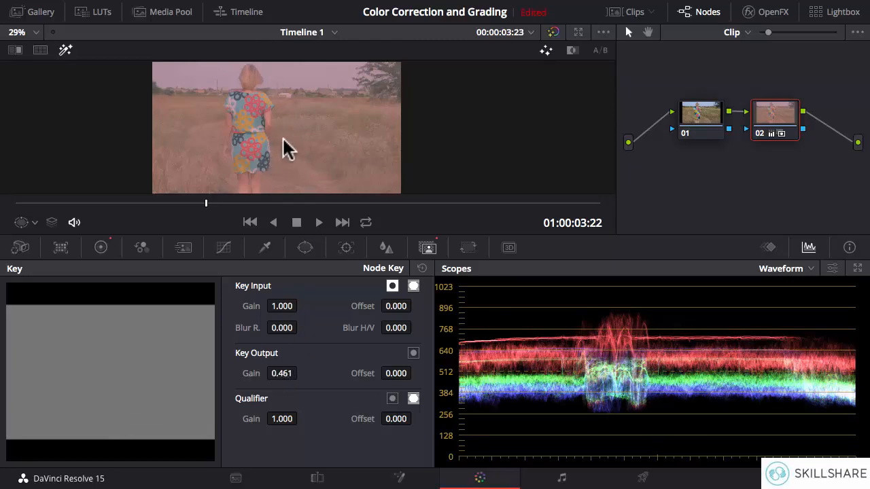
# Reset node 02's key output gain to its default and clear all adjustments on its primaries wheels
pyautogui.doubleClick(250, 374)
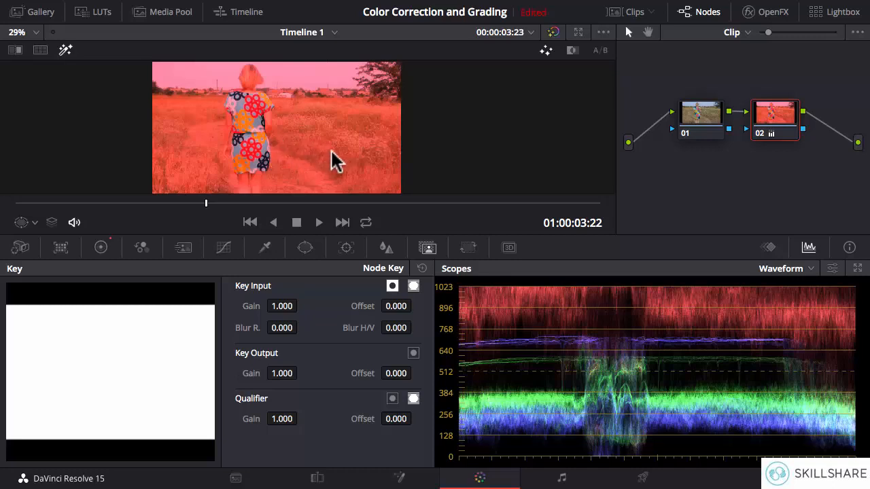
pyautogui.click(102, 247)
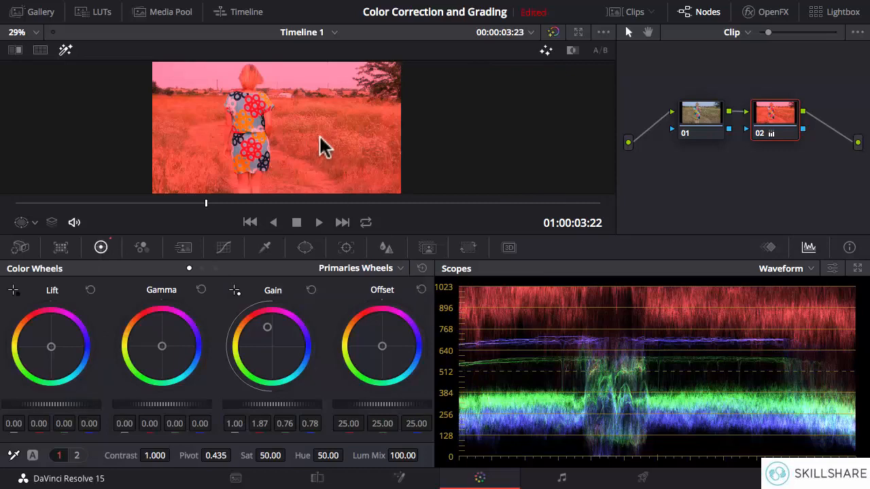
pyautogui.click(420, 266)
pyautogui.click(425, 250)
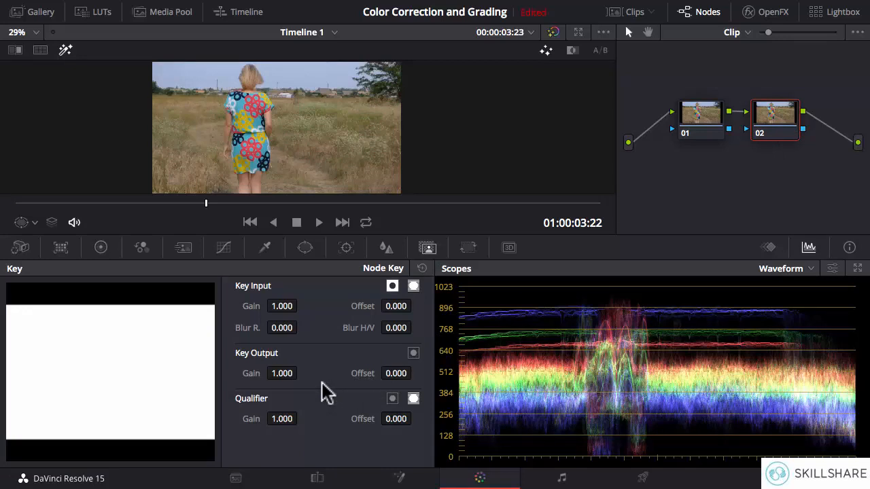
# Set the clip's input sizing to pan -129.500, tilt -57.000, zoom 0.570 and rotation -12.600
pyautogui.click(467, 248)
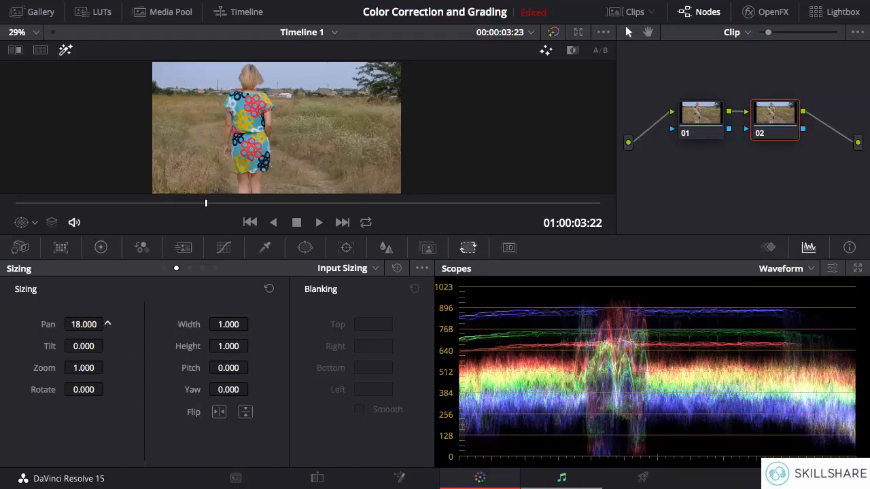
pyautogui.moveTo(108, 324); pyautogui.dragTo(108, 324)
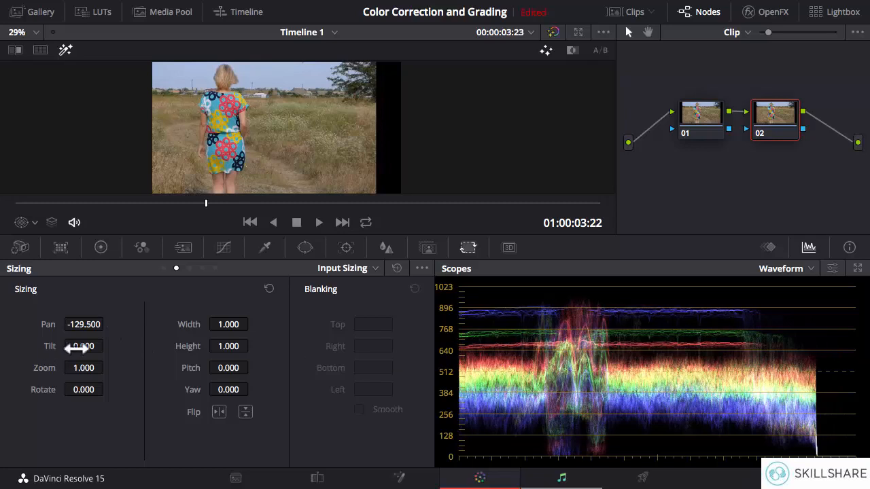
pyautogui.moveTo(108, 346); pyautogui.dragTo(107, 389)
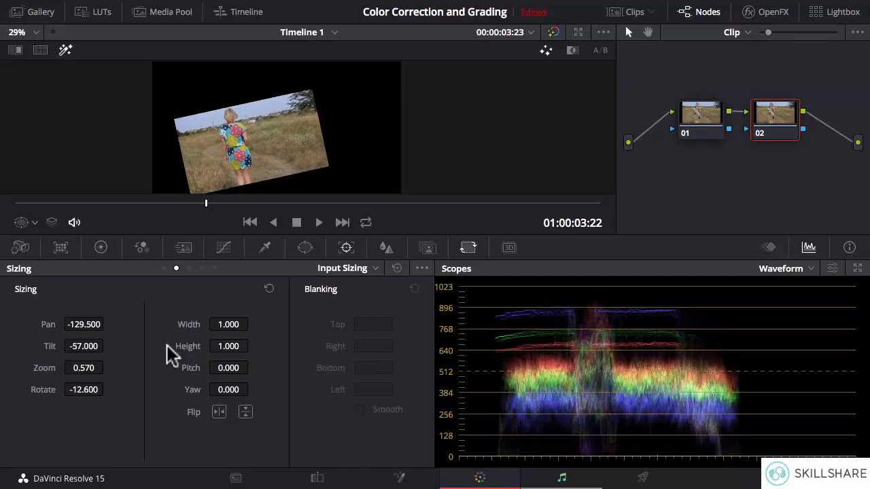
# Reset the clip's input sizing rotation, zoom, tilt and pan to their defaults
pyautogui.doubleClick(43, 389)
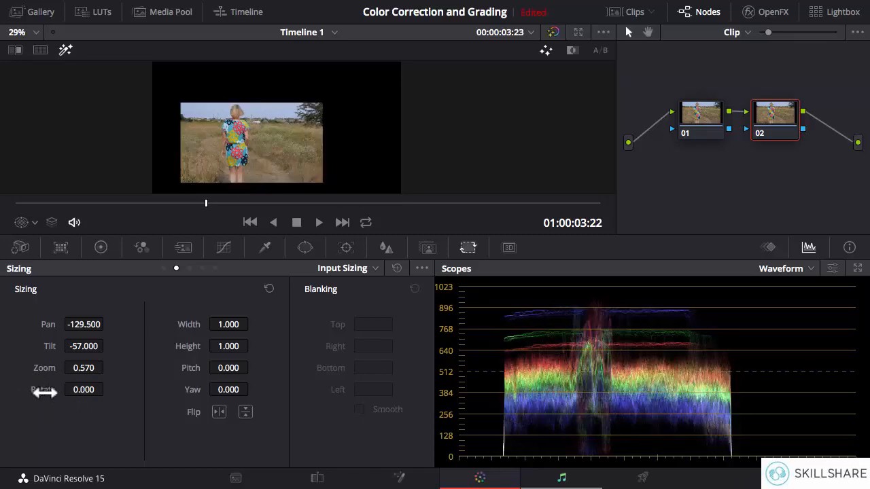
pyautogui.doubleClick(42, 367)
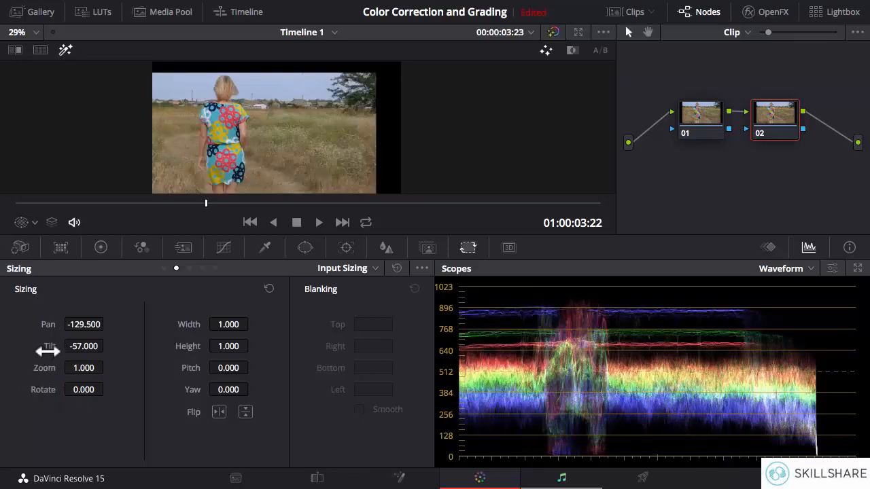
pyautogui.doubleClick(48, 348)
pyautogui.doubleClick(47, 329)
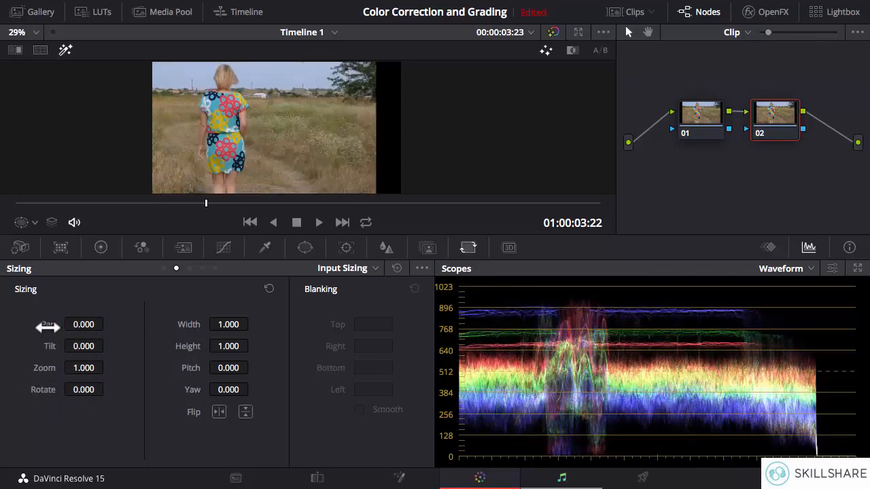
# Distort the clip with width 0.879, height 0.780, pitch 0.272 and yaw -0.176, and flip it horizontally and vertically
pyautogui.moveTo(213, 324); pyautogui.dragTo(154, 324)
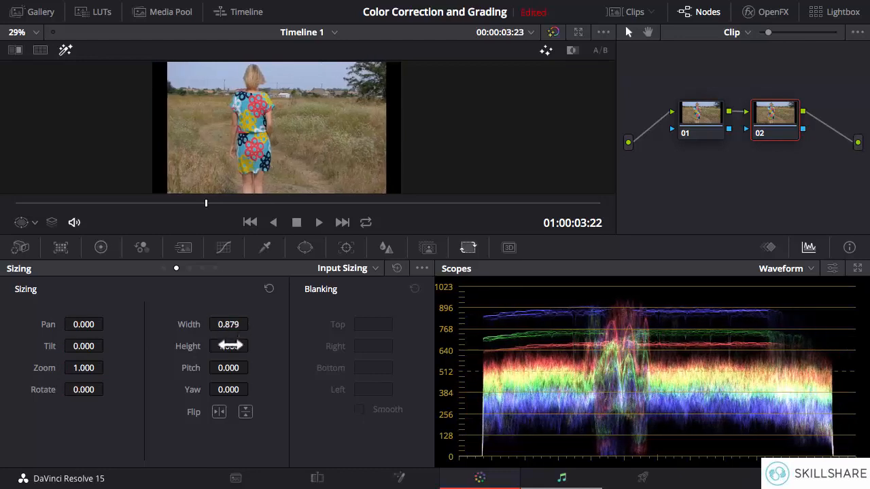
pyautogui.moveTo(231, 346); pyautogui.dragTo(190, 387)
pyautogui.moveTo(252, 389); pyautogui.dragTo(252, 389)
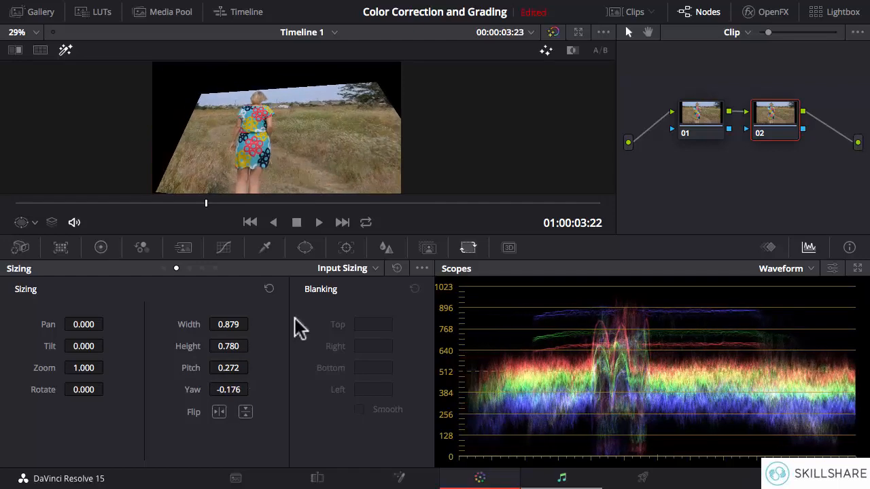
pyautogui.click(220, 411)
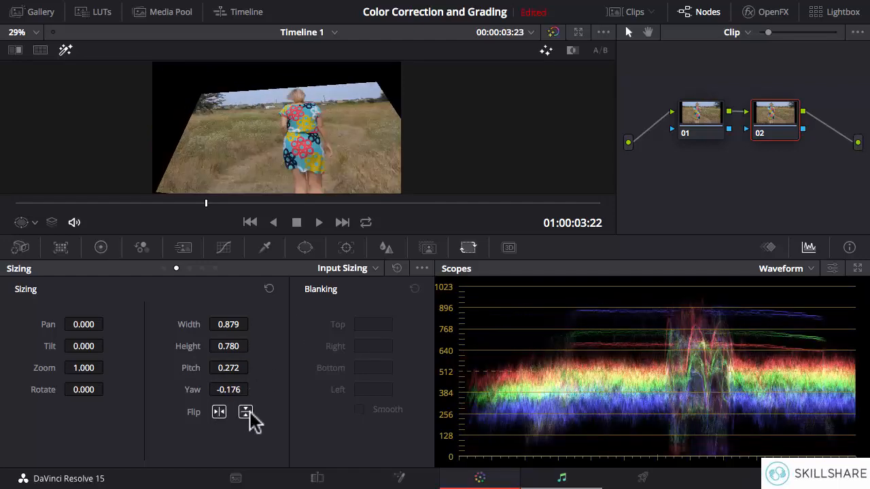
pyautogui.click(245, 412)
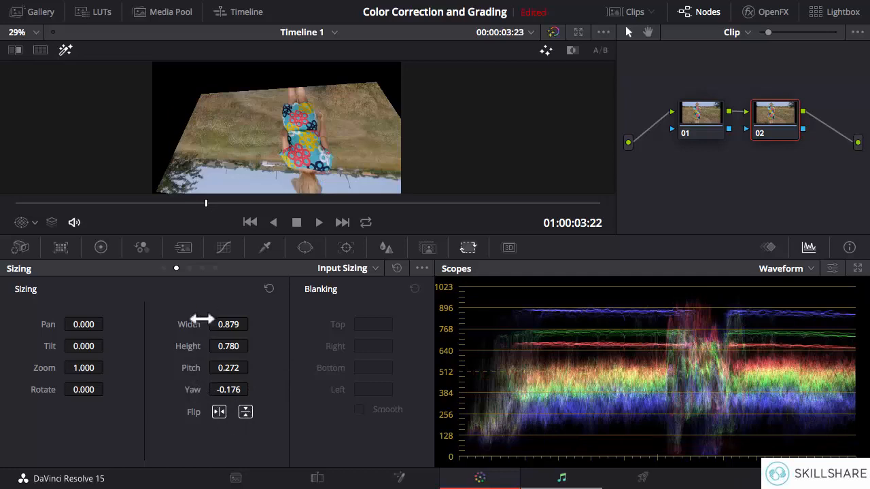
# Reset the clip's width, height, pitch and yaw to their defaults, and turn off the horizontal and vertical flips
pyautogui.doubleClick(189, 324)
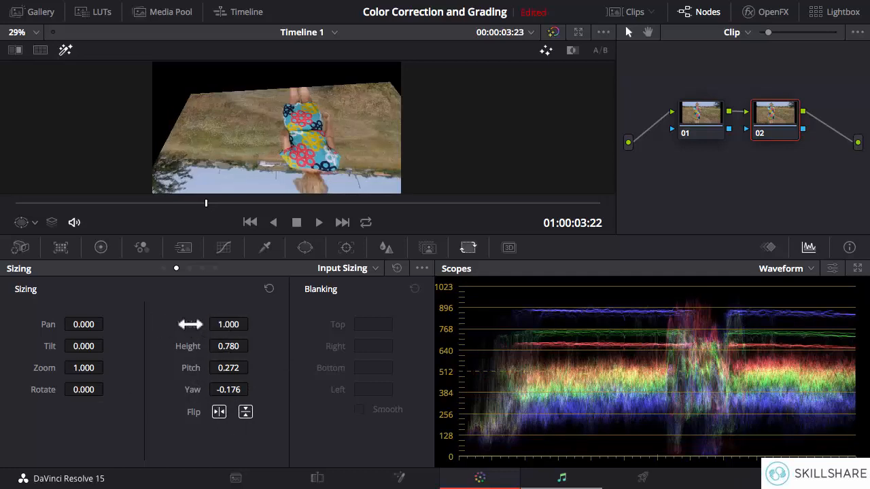
pyautogui.doubleClick(189, 347)
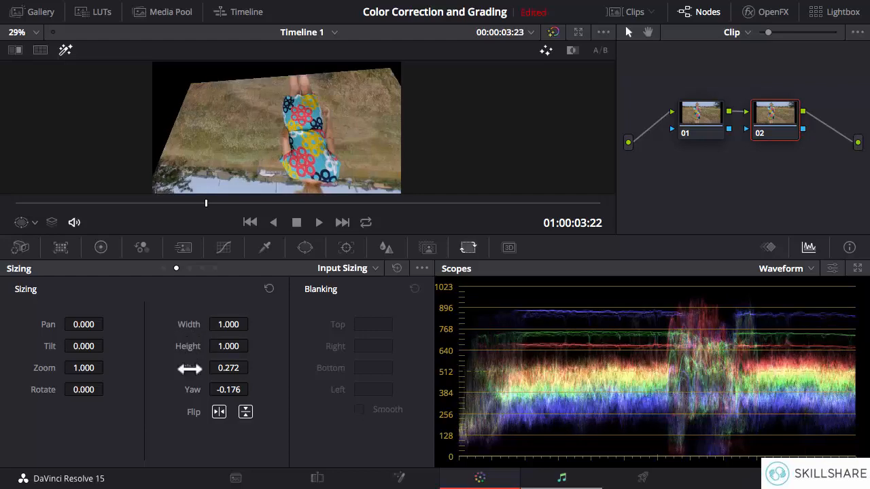
pyautogui.doubleClick(189, 368)
pyautogui.doubleClick(191, 389)
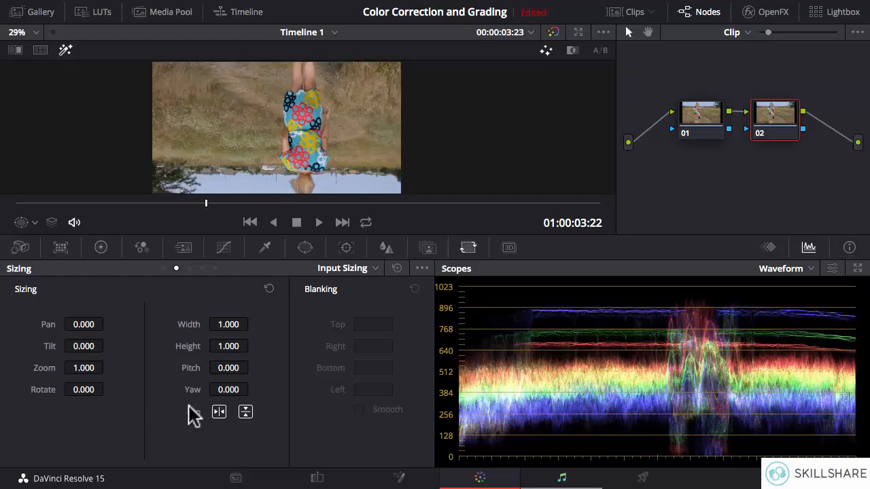
pyautogui.click(219, 412)
pyautogui.click(245, 413)
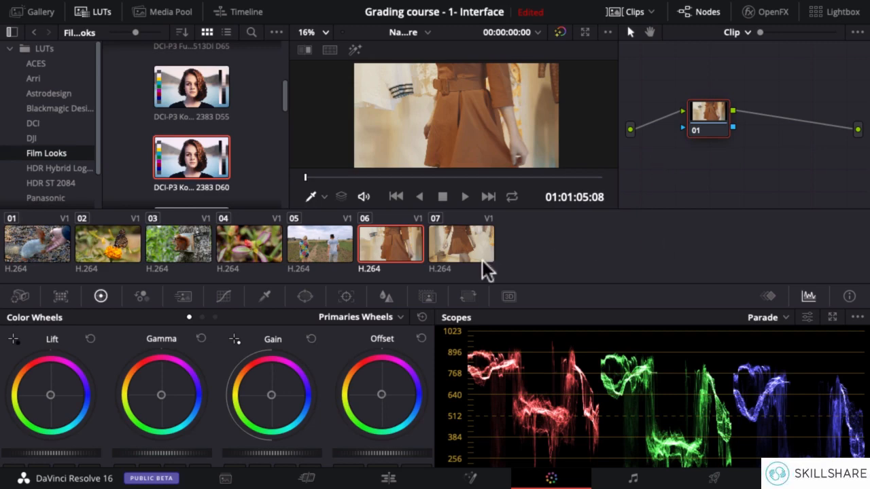
# Compare the brown dress shots in clips 06 and 07 in the viewer and parade scope
pyautogui.click(469, 244)
pyautogui.click(376, 236)
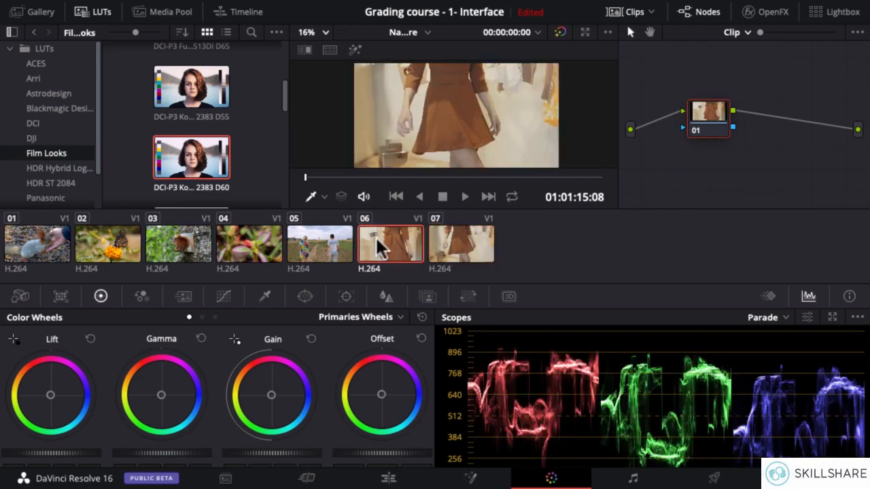
pyautogui.click(462, 248)
pyautogui.click(378, 243)
pyautogui.click(450, 246)
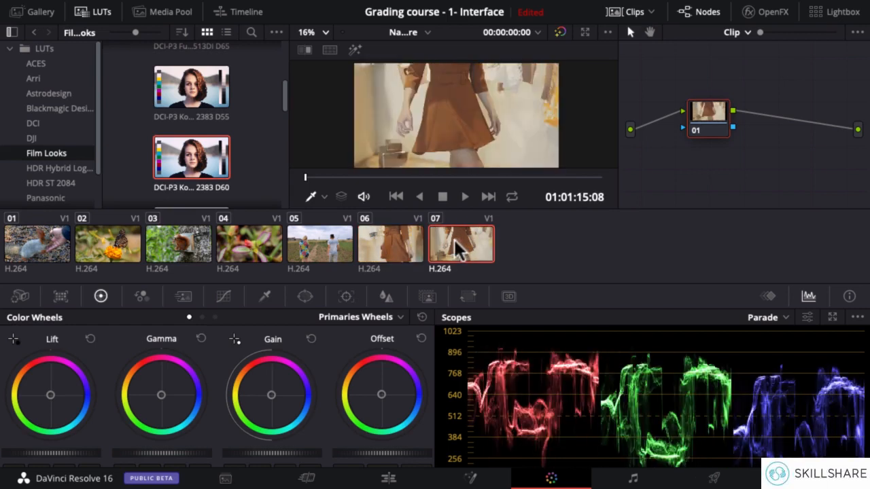
# Add a serial node after node 01 on clip 06, and darken node 01 by lowering its master gain and slightly lowering its lift
pyautogui.click(396, 242)
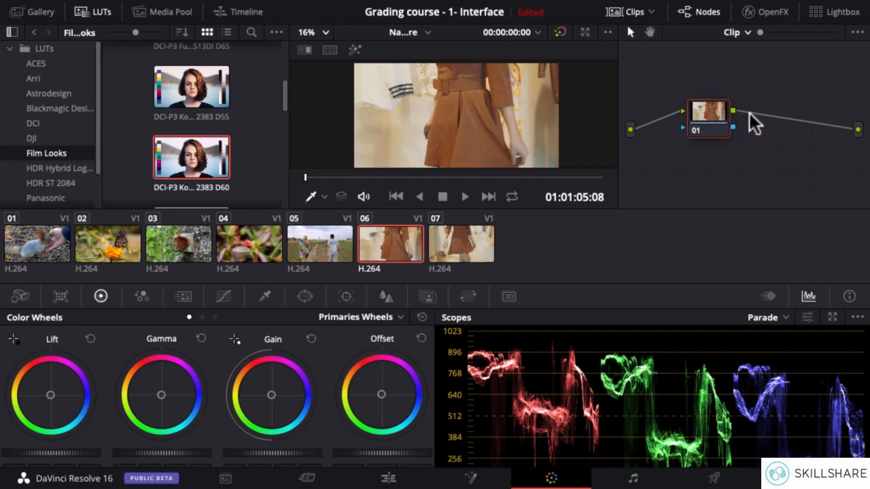
pyautogui.hotkey('alt', 's')
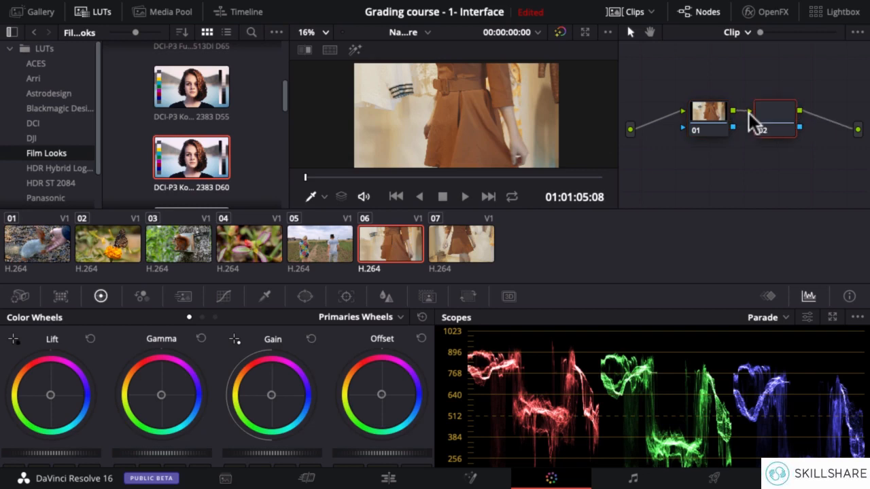
pyautogui.moveTo(715, 117)
pyautogui.mouseDown()
pyautogui.moveTo(695, 117)
pyautogui.moveTo(702, 119)
pyautogui.mouseUp()
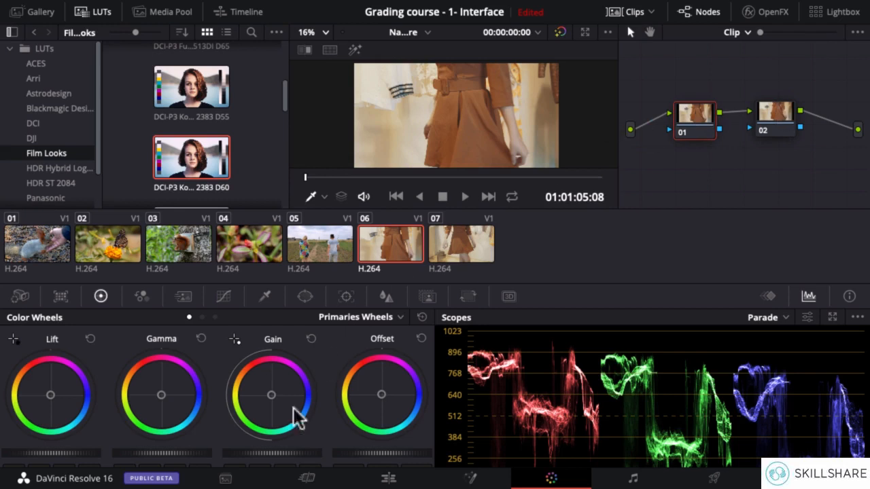
pyautogui.moveTo(272, 453); pyautogui.dragTo(170, 448)
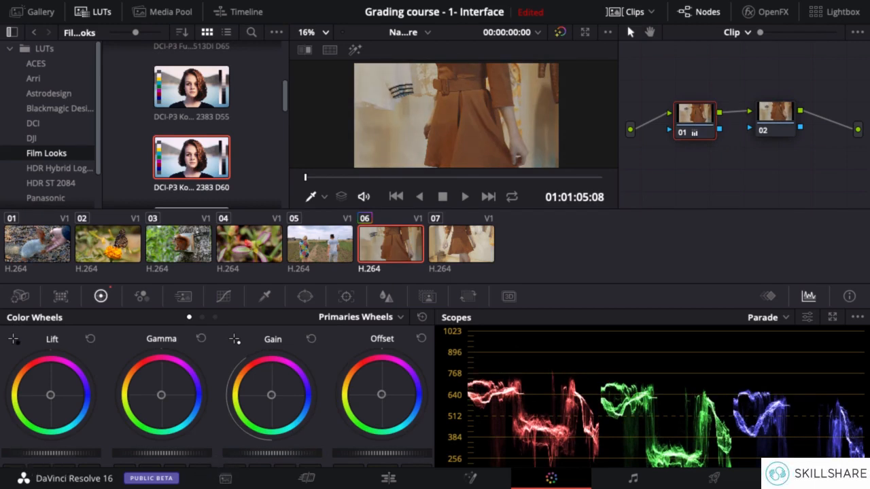
pyautogui.moveTo(53, 453); pyautogui.dragTo(45, 453)
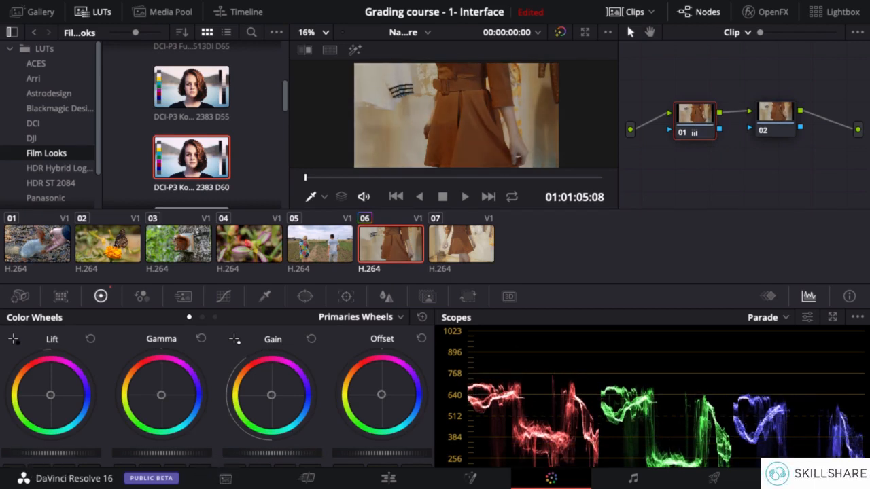
# Apply the DCI-P3 Kodak 2383 D55 LUT to node 02, with the gain shifted slightly toward orange and the master lift raised
pyautogui.click(774, 112)
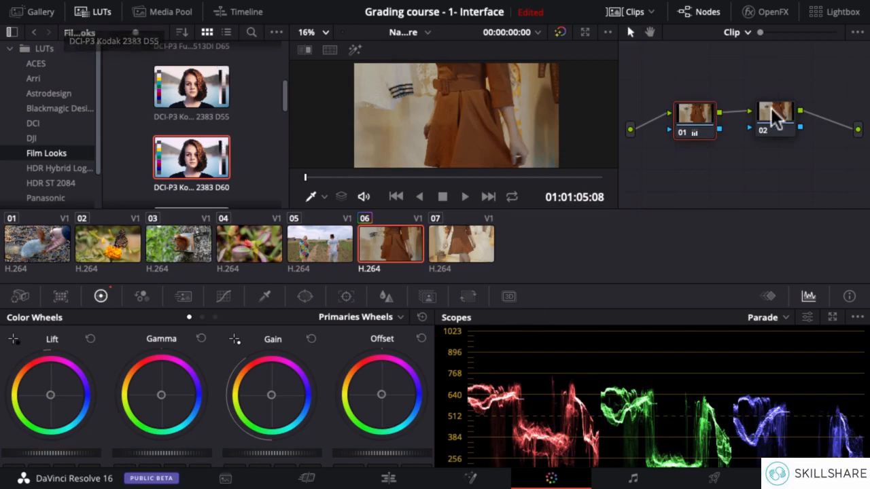
pyautogui.moveTo(185, 94); pyautogui.dragTo(786, 127)
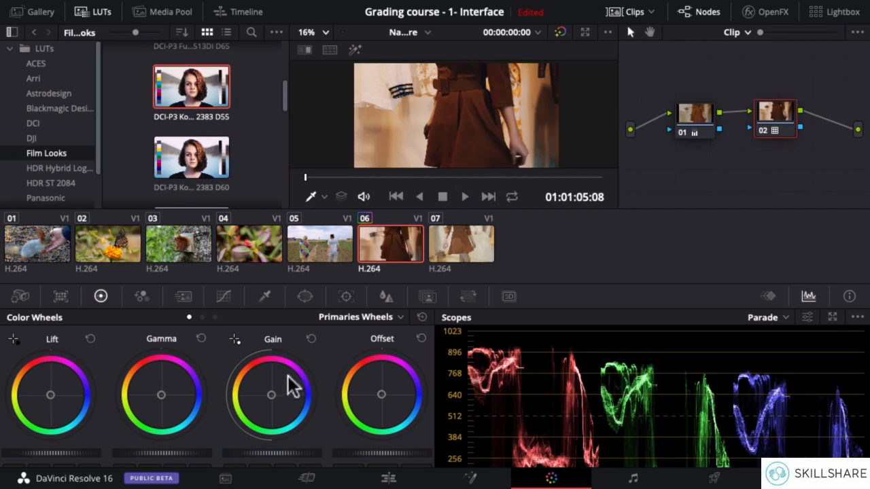
pyautogui.moveTo(272, 394); pyautogui.dragTo(268, 393)
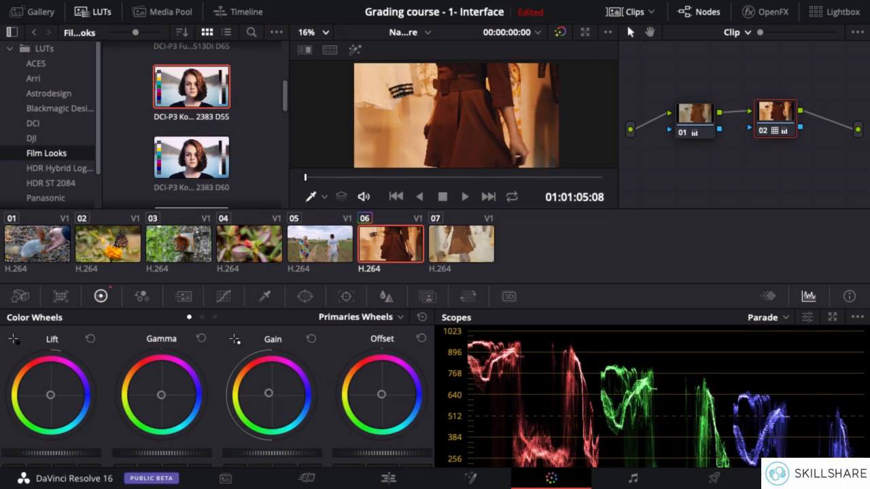
pyautogui.moveTo(51, 453); pyautogui.dragTo(67, 453)
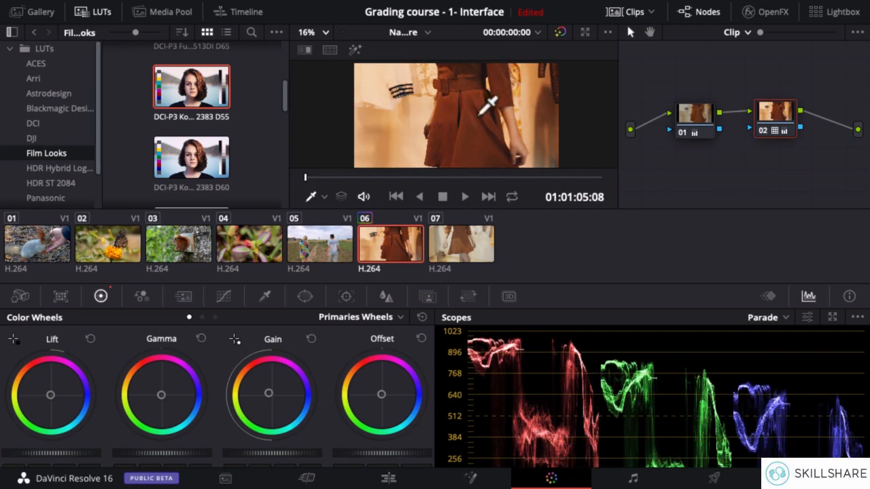
# Compare the ungraded clip 07 with the graded clip 06
pyautogui.click(459, 238)
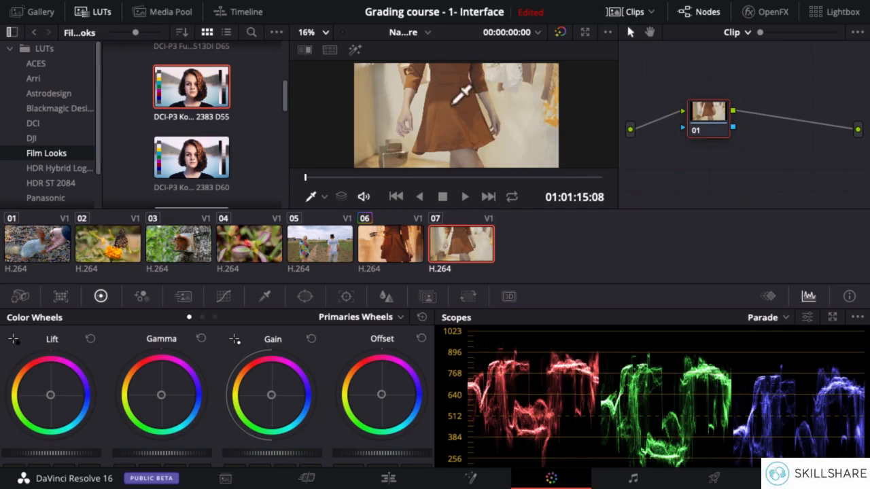
pyautogui.click(388, 245)
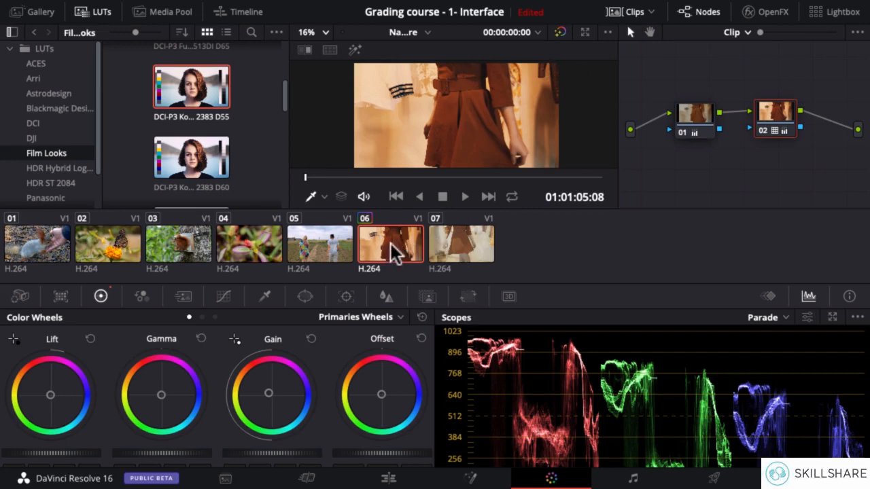
# Try applying clip 06's two-node grade to the ungraded clip 07, and remove it again
pyautogui.click(464, 235)
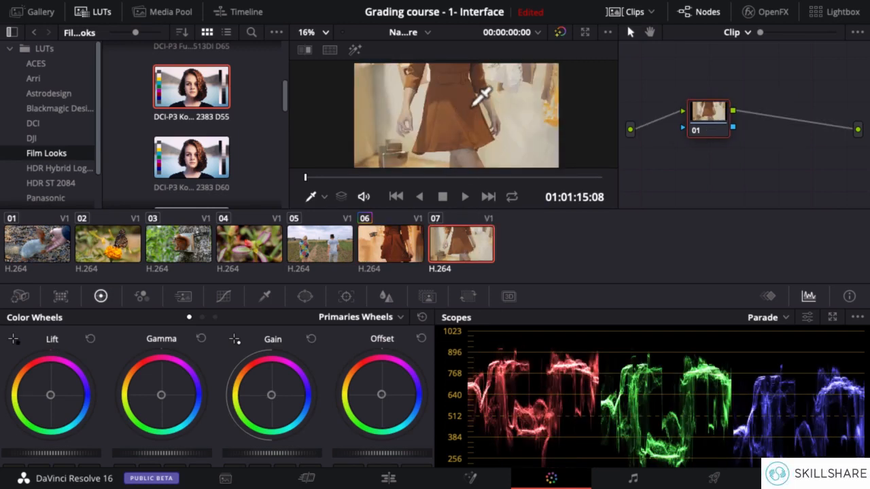
pyautogui.click(389, 250)
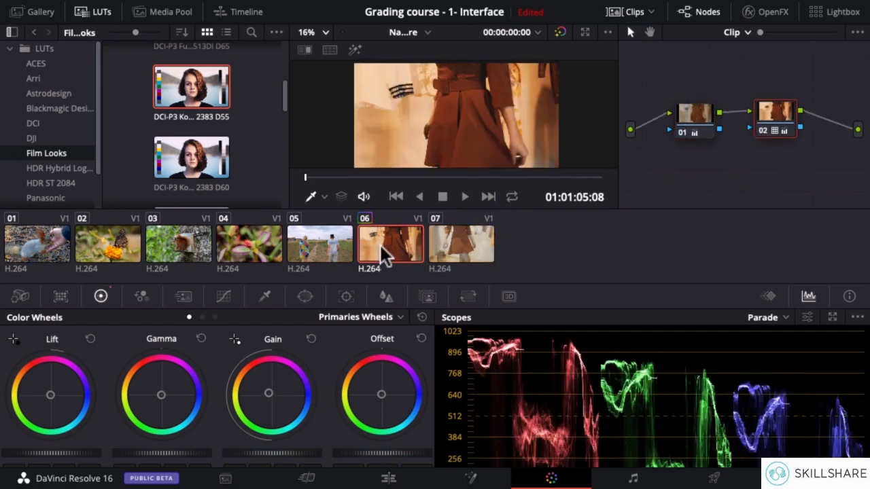
pyautogui.click(454, 250)
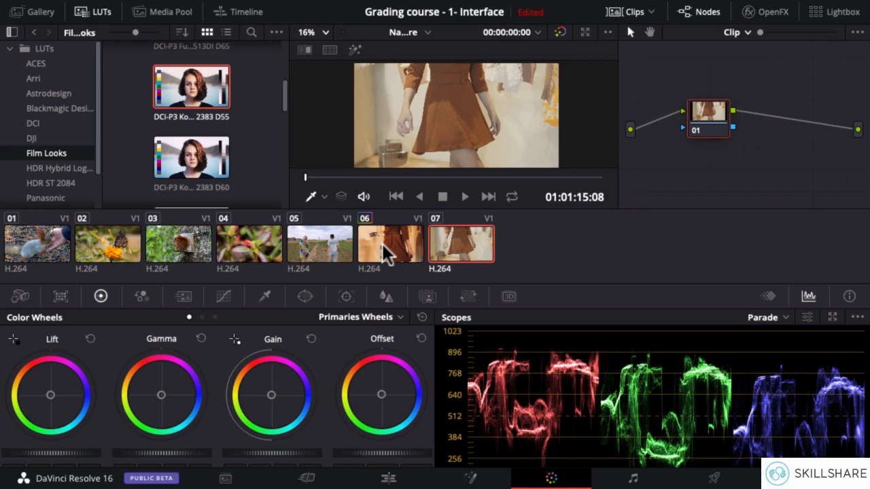
pyautogui.hotkey('alt', 's')
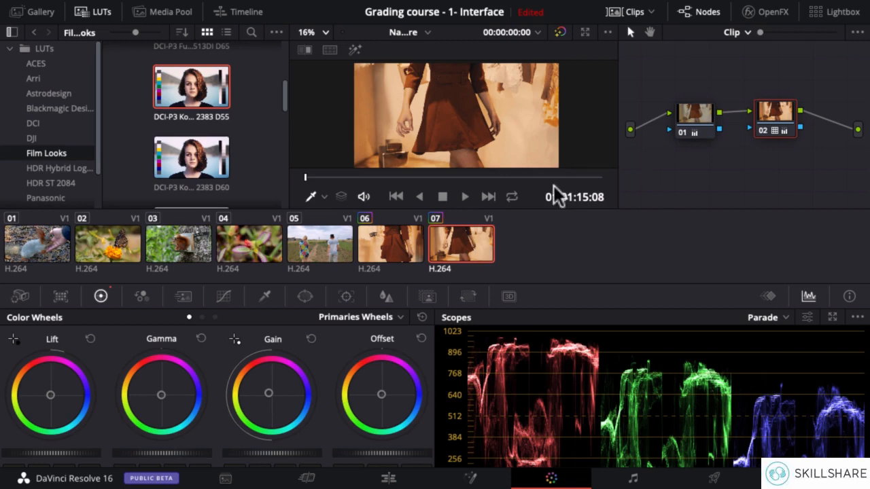
pyautogui.press('Delete')
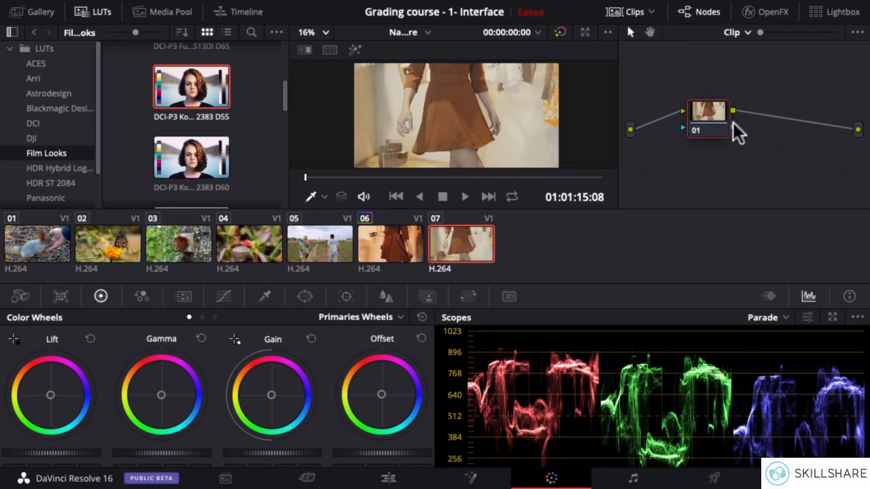
# Shift clip 07's gain strongly toward green, and overwrite that look with the grade copied from clip 06
pyautogui.moveTo(272, 395); pyautogui.dragTo(225, 430)
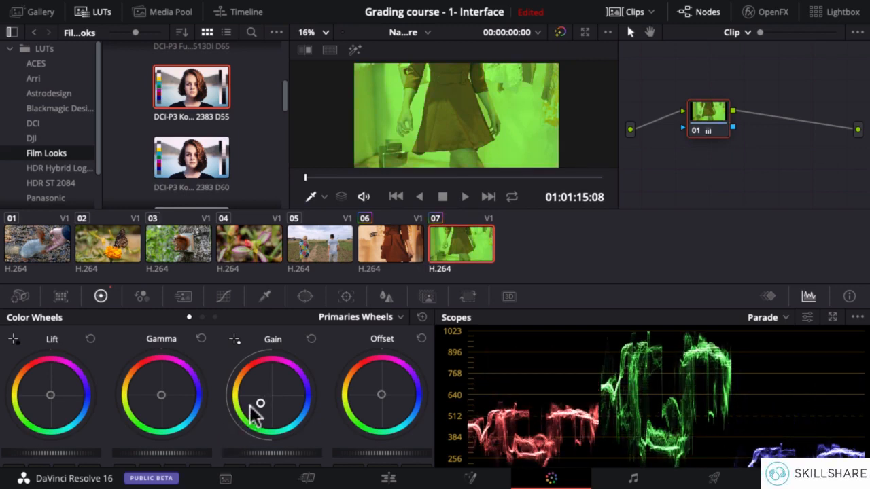
pyautogui.moveTo(258, 404); pyautogui.dragTo(257, 406)
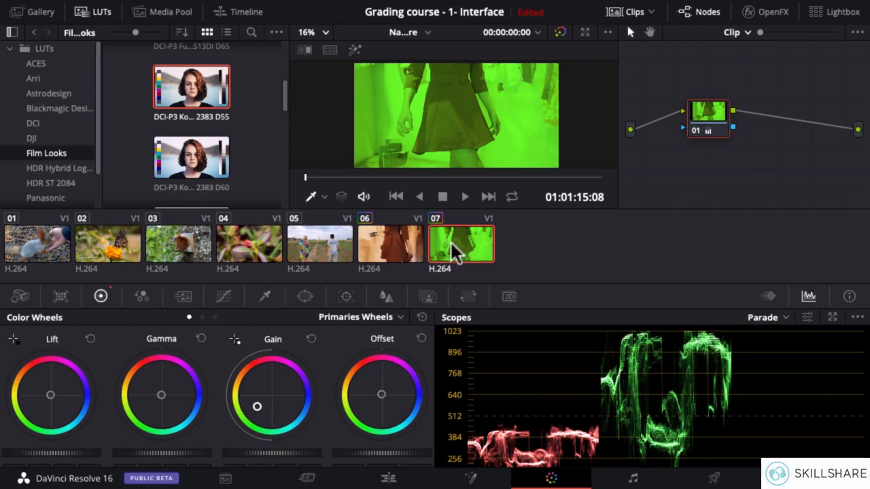
pyautogui.middleClick(398, 240)
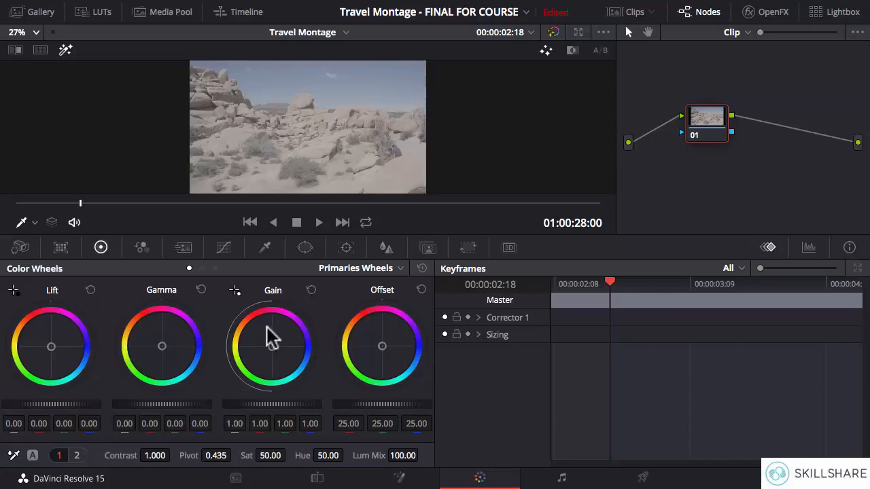
# Look through clips 06 to 09 of the Travel Montage timeline, and return to the desert rocks shot in clip 11
pyautogui.click(617, 13)
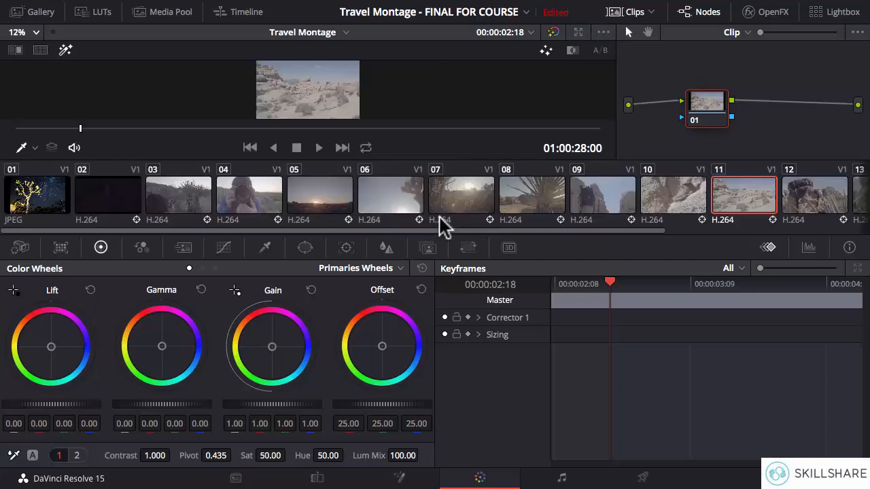
pyautogui.click(408, 200)
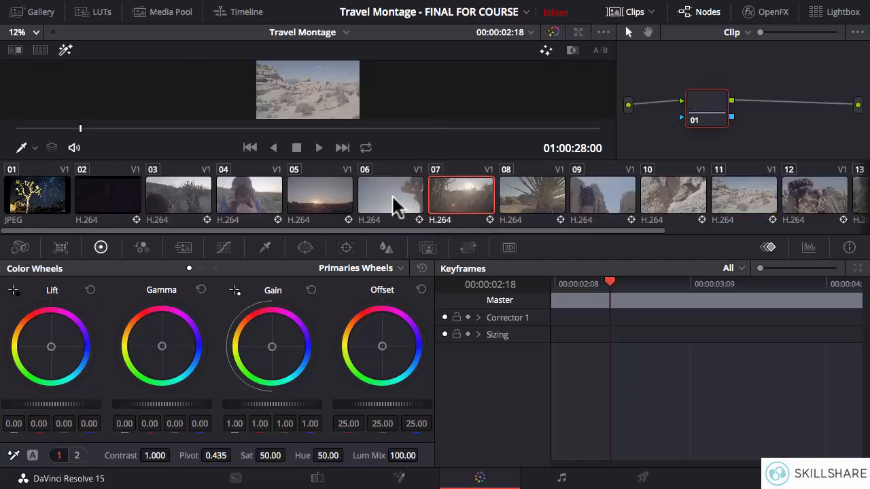
pyautogui.click(611, 204)
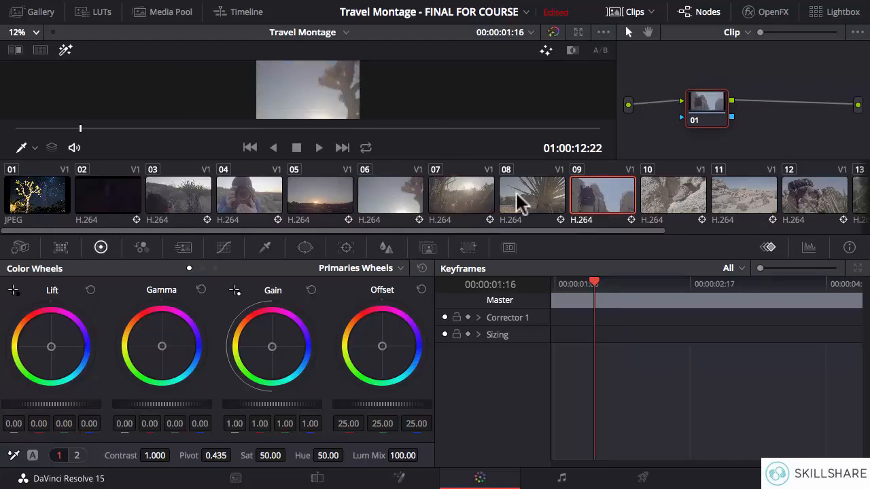
pyautogui.click(536, 201)
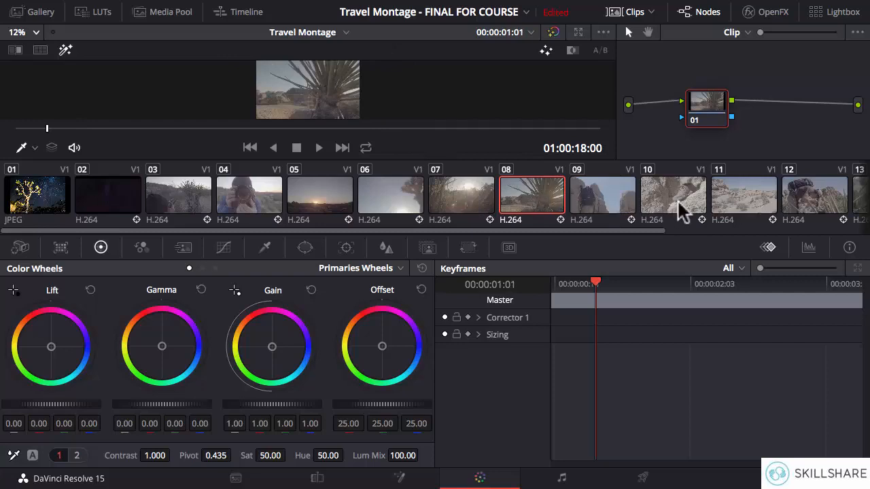
pyautogui.click(744, 199)
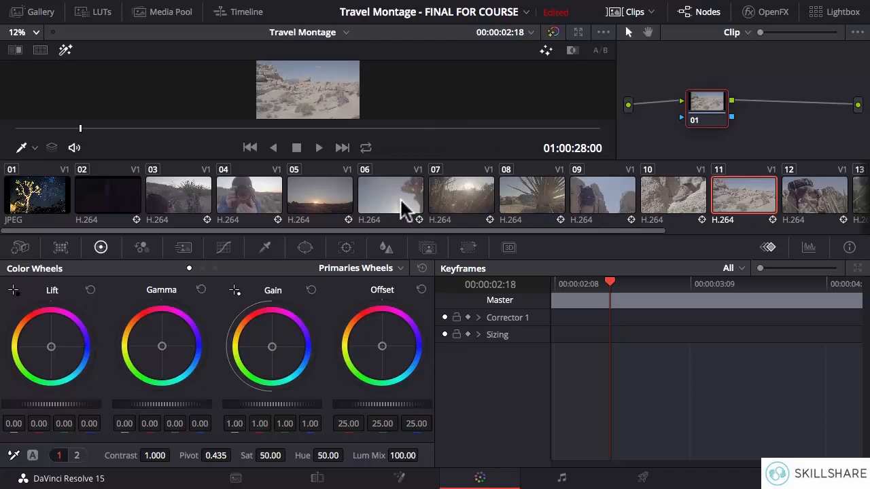
pyautogui.click(619, 13)
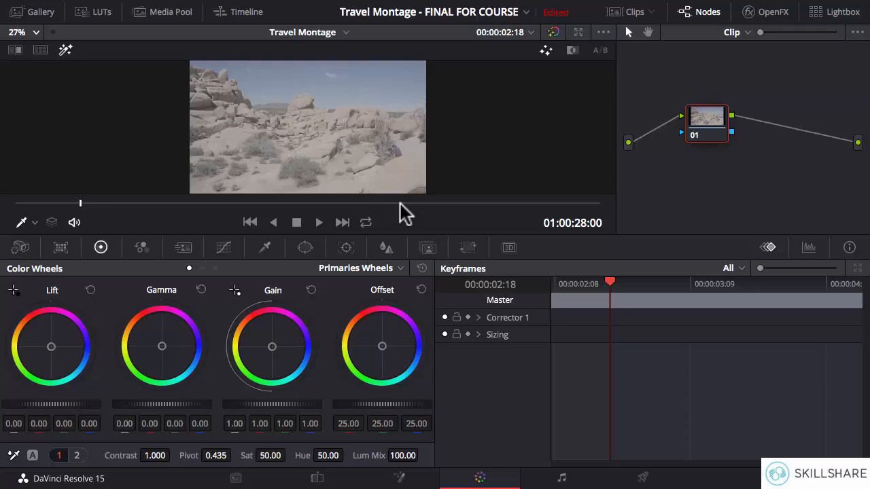
# Display the video scopes for clip 11 as a waveform, keeping the clip thumbnails hidden
pyautogui.click(805, 247)
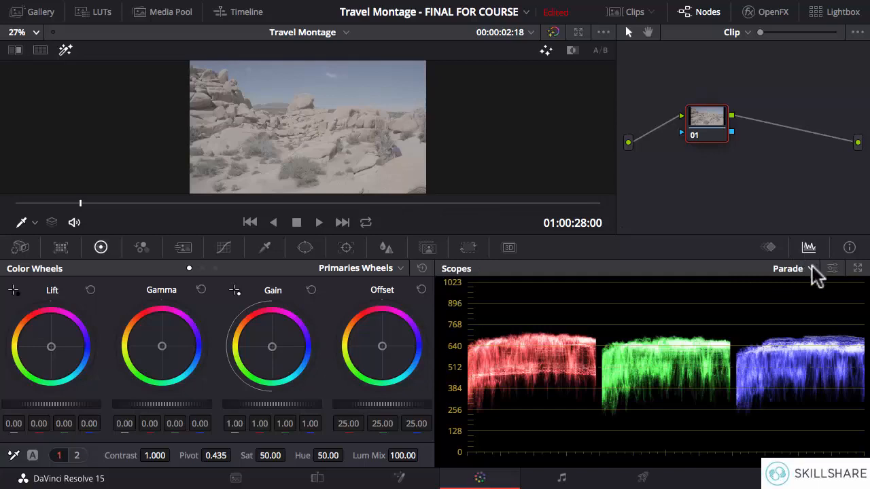
pyautogui.click(810, 267)
pyautogui.click(800, 303)
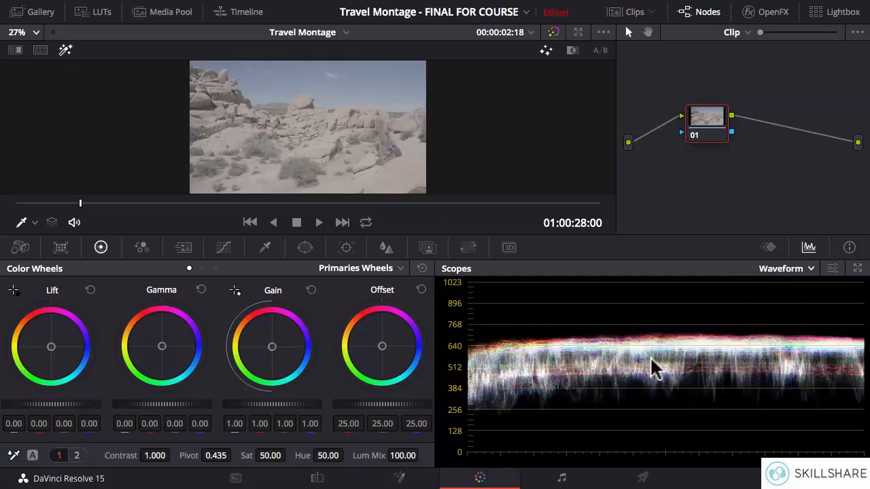
pyautogui.click(630, 12)
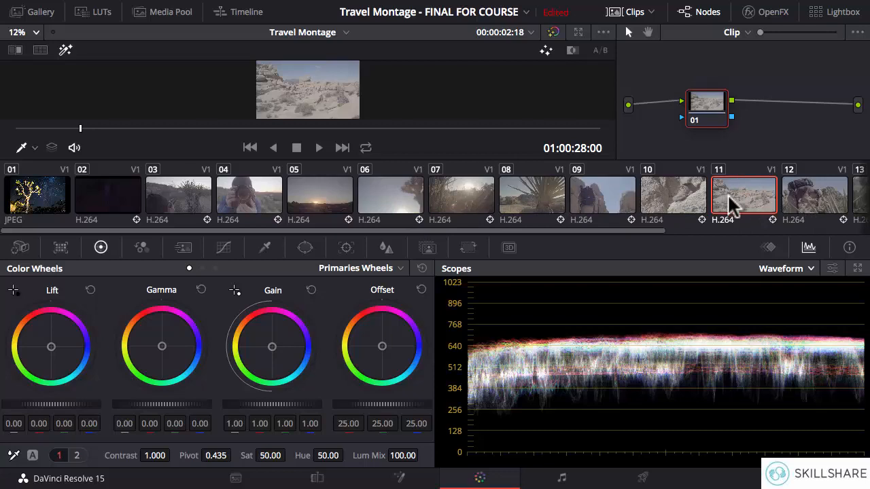
pyautogui.click(634, 12)
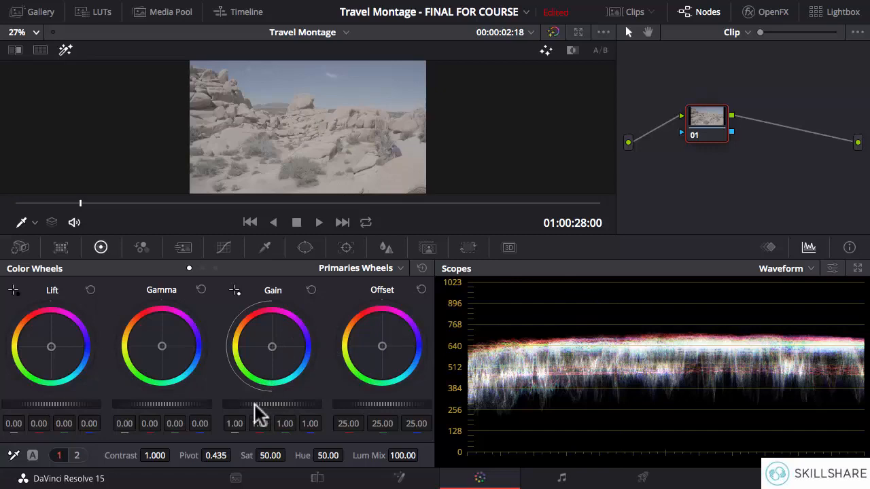
# Raise the master gain of clip 11 to 1.41 and lower the master lift to -0.20
pyautogui.moveTo(254, 404); pyautogui.dragTo(354, 405)
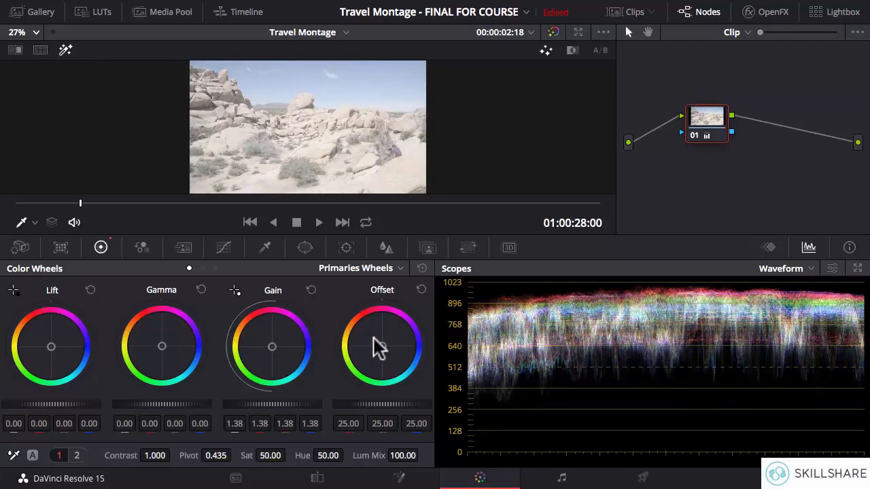
pyautogui.moveTo(74, 403)
pyautogui.mouseDown()
pyautogui.moveTo(53, 404)
pyautogui.moveTo(79, 407)
pyautogui.mouseUp()
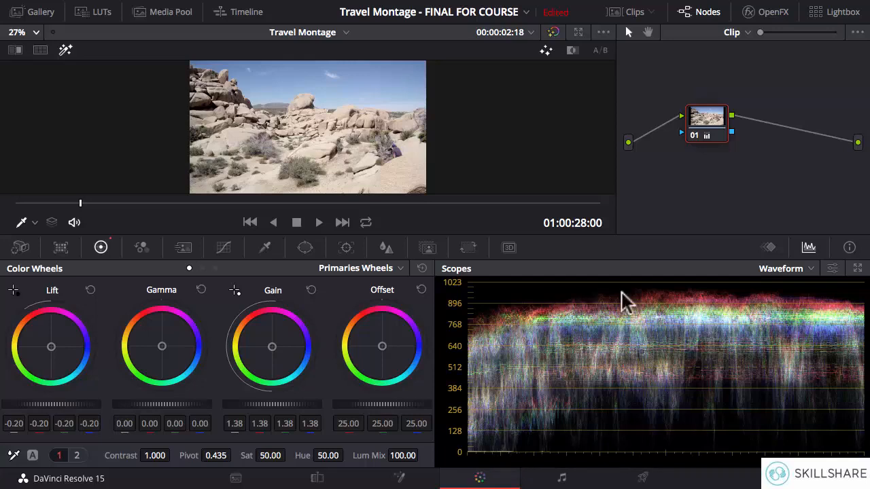
pyautogui.moveTo(272, 404); pyautogui.dragTo(285, 401)
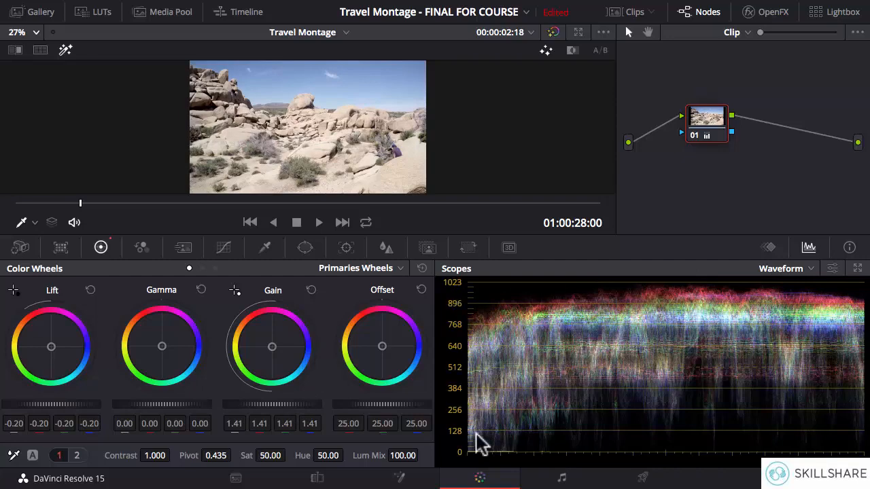
# Push the master gain to 1.75 to demonstrate overexposure, and bring it back to 1.41
pyautogui.moveTo(255, 404); pyautogui.dragTo(293, 404)
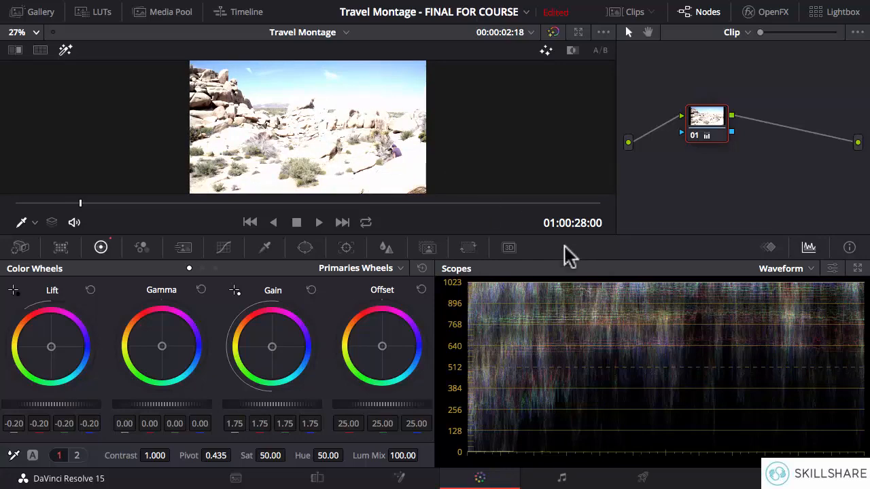
pyautogui.moveTo(284, 405); pyautogui.dragTo(226, 404)
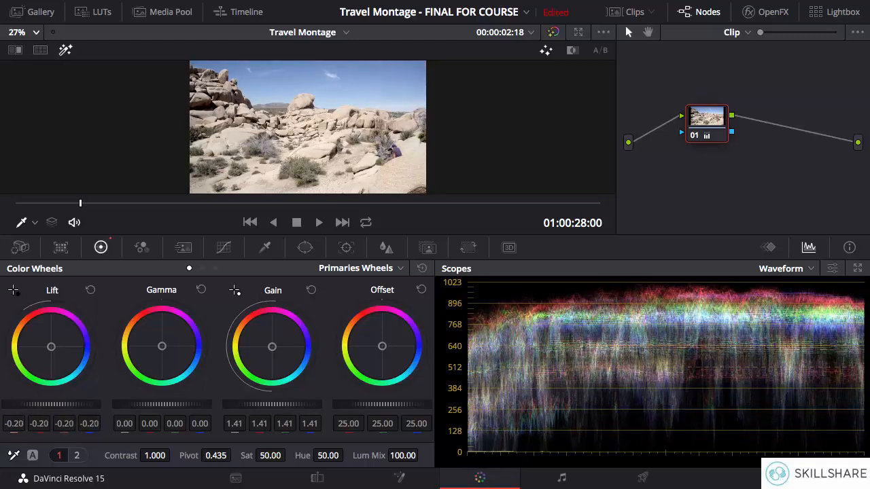
# Try a master lift of -0.25 and fine-tune it to -0.21, checking the shadows in the full-page viewer
pyautogui.moveTo(30, 404); pyautogui.dragTo(17, 405)
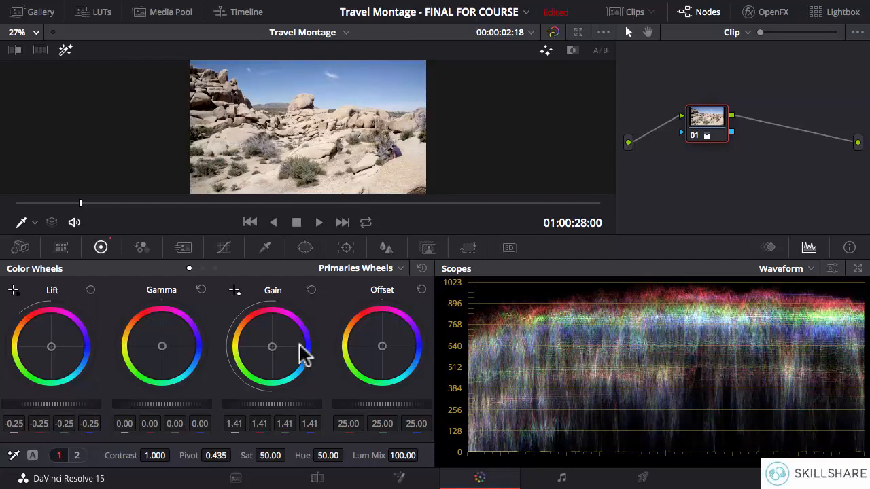
pyautogui.hotkey('alt', 'f')
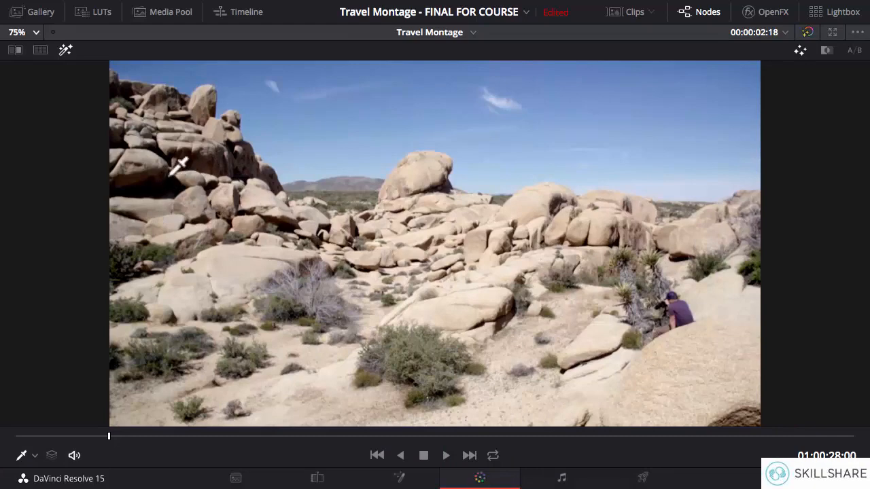
pyautogui.hotkey('alt', 'f')
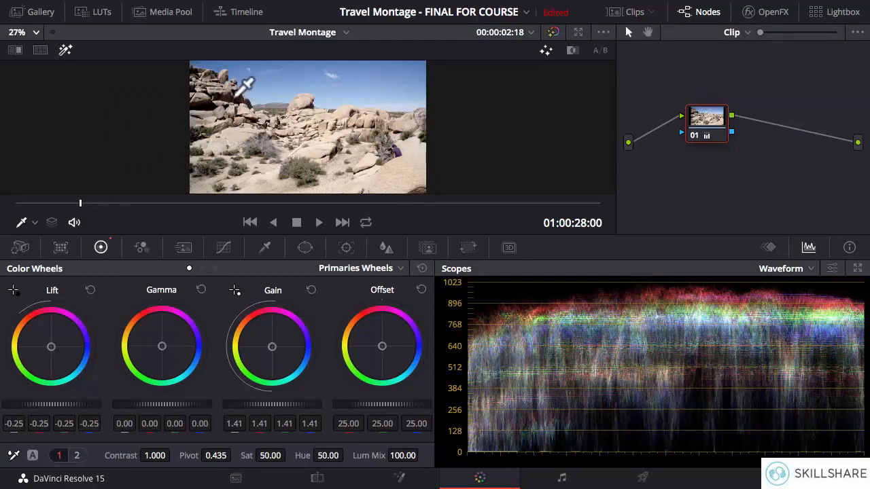
pyautogui.moveTo(50, 403); pyautogui.dragTo(64, 404)
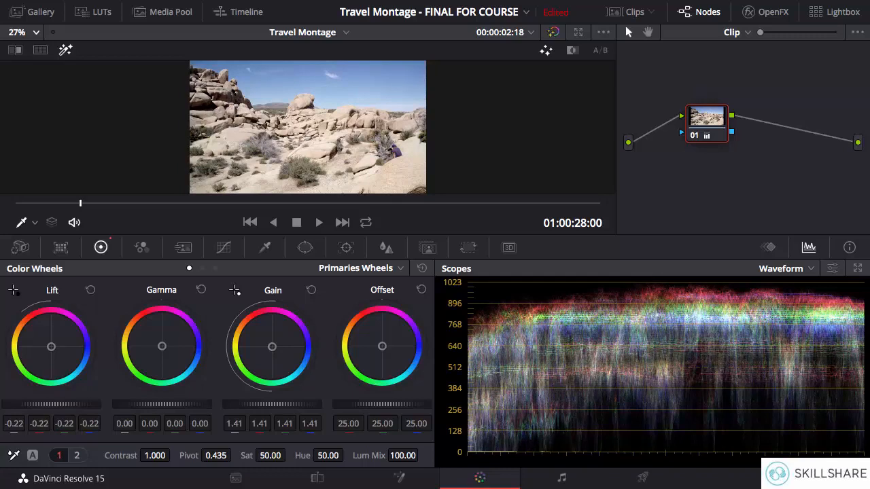
pyautogui.moveTo(44, 405); pyautogui.dragTo(49, 404)
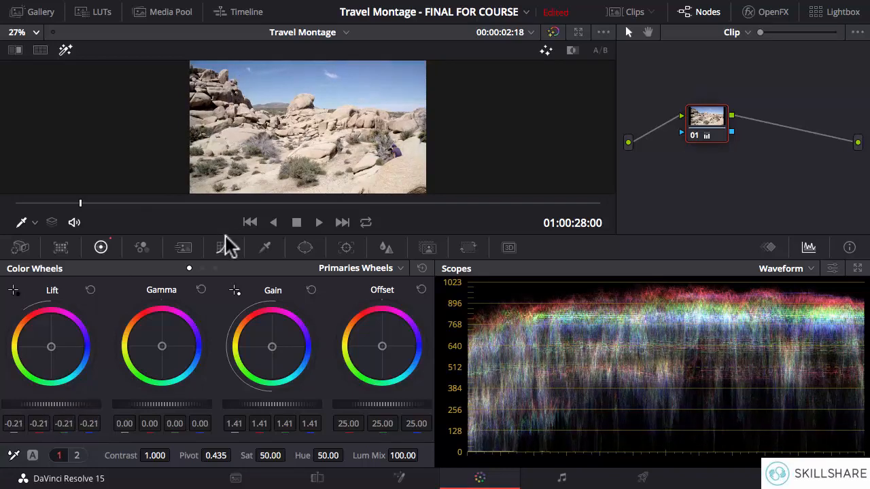
pyautogui.hotkey('alt', 'f')
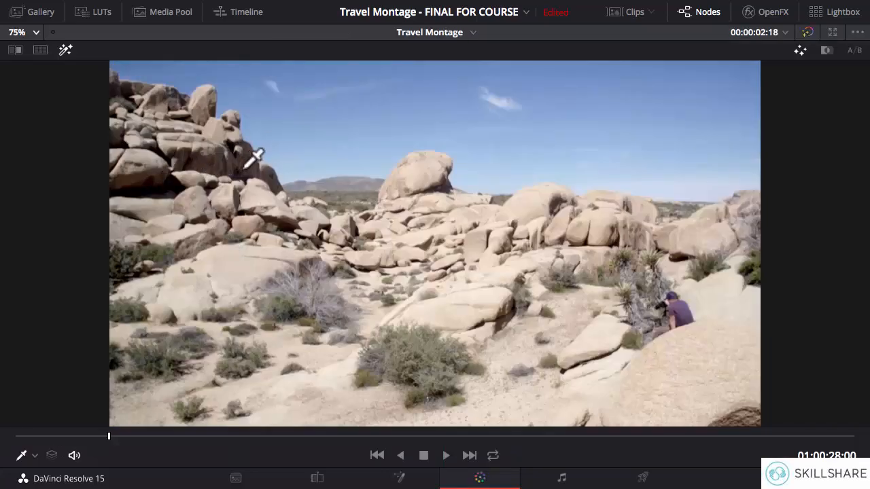
pyautogui.hotkey('alt', 'f')
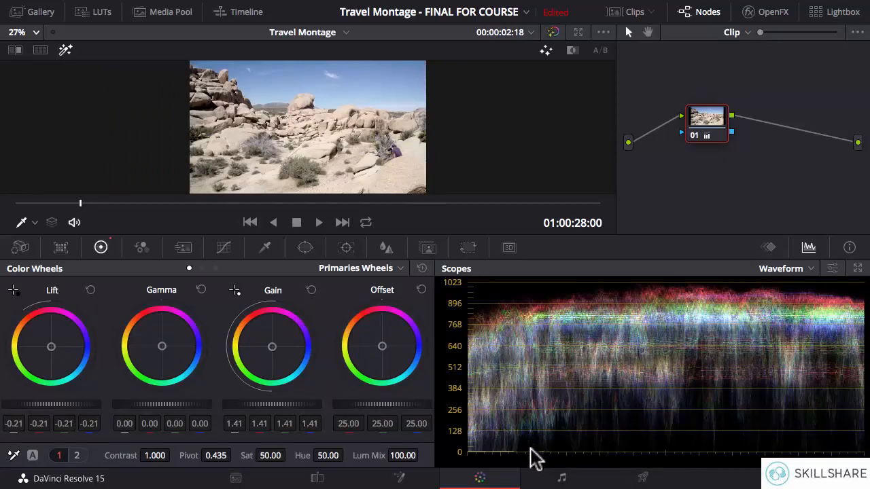
# Lower the master gamma to -0.04 and slightly raise the saturation of clip 11
pyautogui.moveTo(163, 404); pyautogui.dragTo(185, 406)
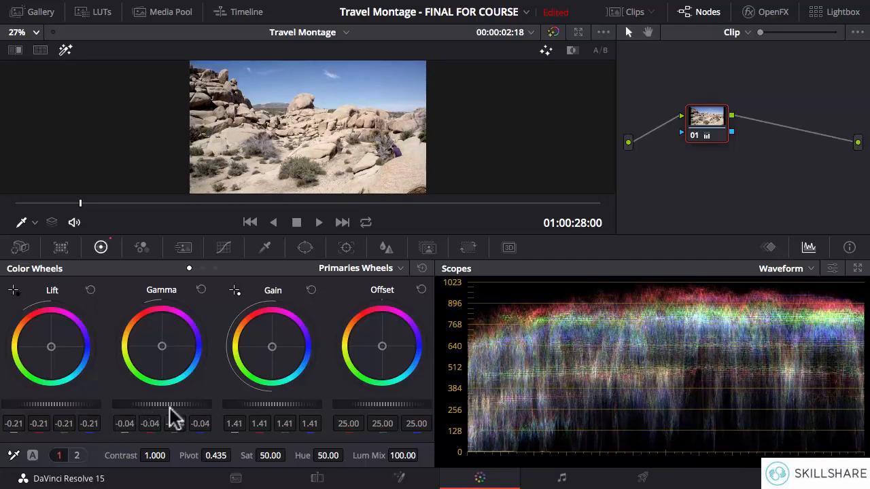
pyautogui.moveTo(269, 455)
pyautogui.mouseDown()
pyautogui.moveTo(294, 455)
pyautogui.moveTo(270, 458)
pyautogui.mouseUp()
# Compare clip 11 with and without its grade in the enlarged viewer by repeatedly bypassing the grade
pyautogui.hotkey('alt', 'f')
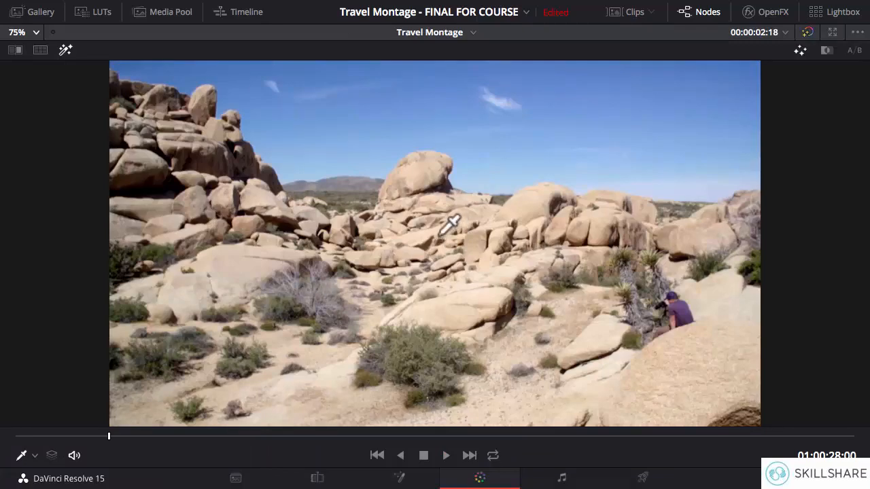
pyautogui.hotkey('shift', 'd')
pyautogui.hotkey('shift', 'd')
pyautogui.hotkey('shift', 'd')
pyautogui.hotkey('shift', 'd')
pyautogui.hotkey('shift', 'd')
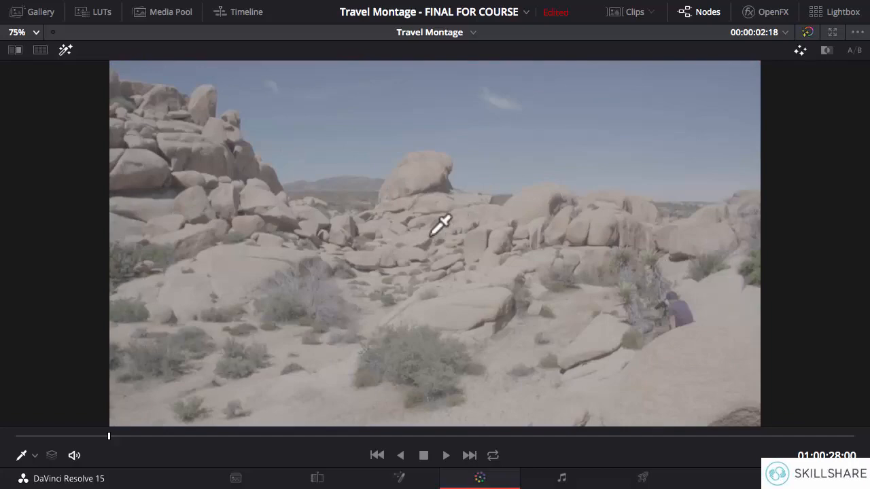
pyautogui.hotkey('shift', 'd')
pyautogui.hotkey('shift', 'd')
pyautogui.hotkey('shift', 'd')
pyautogui.hotkey('shift', 'd')
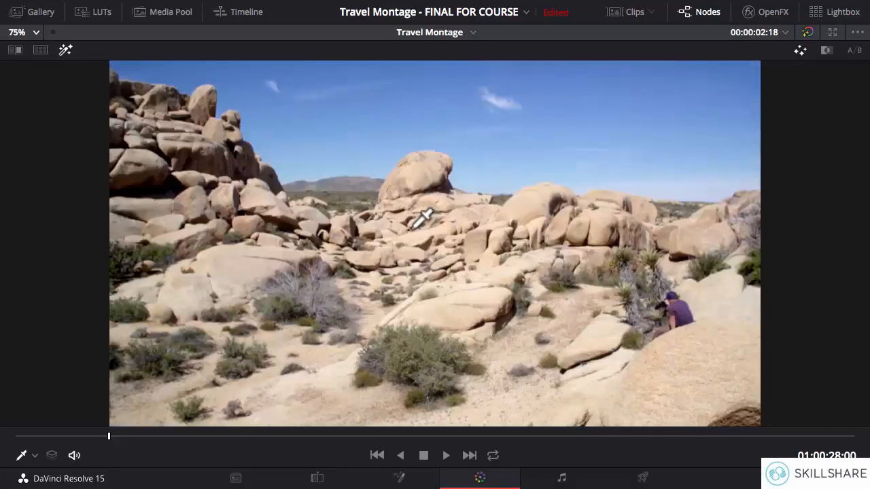
pyautogui.hotkey('shift', 'd')
pyautogui.hotkey('shift', 'd')
pyautogui.hotkey('shift', 'd')
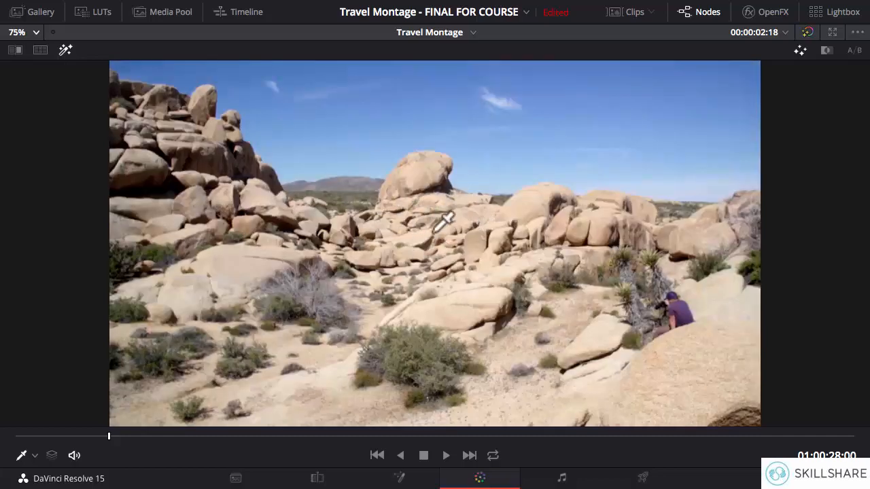
# Review the graded desert rocks shot at full-screen size and scrub a short way through it
pyautogui.hotkey('alt', 'f')
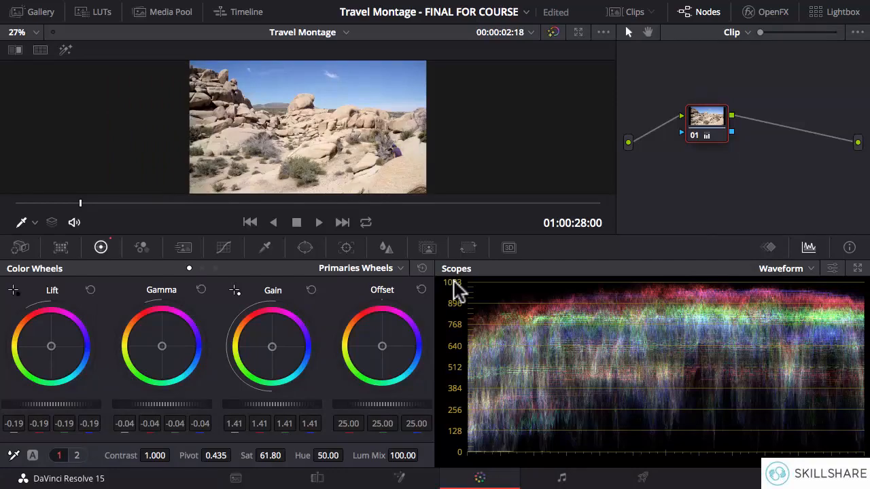
pyautogui.hotkey('ctrl', 'f')
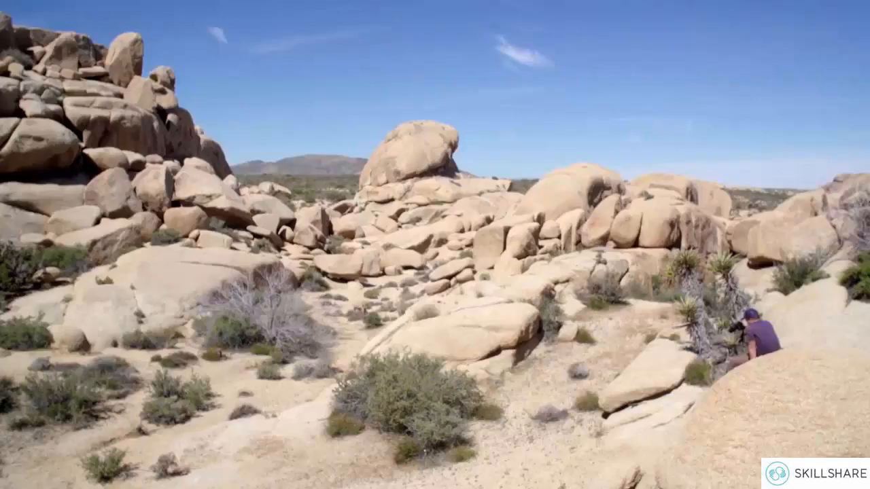
pyautogui.moveTo(187, 300)
pyautogui.moveTo(241, 450); pyautogui.dragTo(293, 444)
pyautogui.press('Escape')
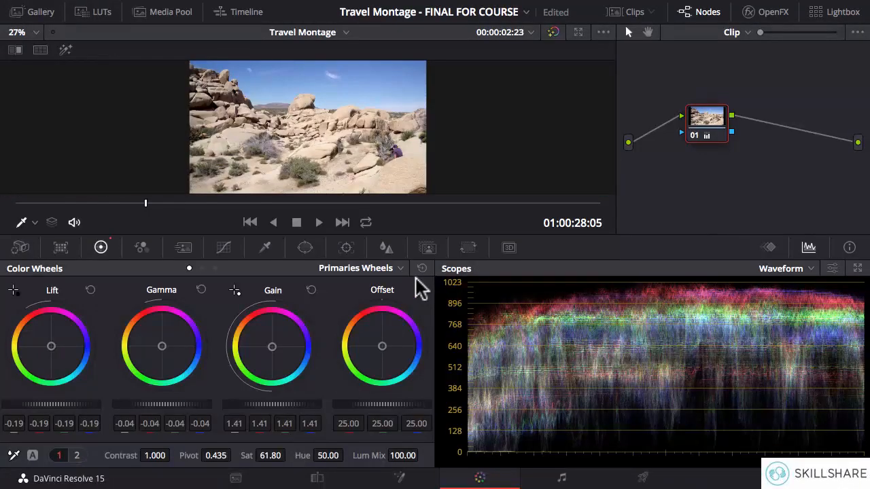
# Open the spiky plant shot, clip 08, and set its master gain to 1.34 and master lift to -0.08
pyautogui.click(619, 13)
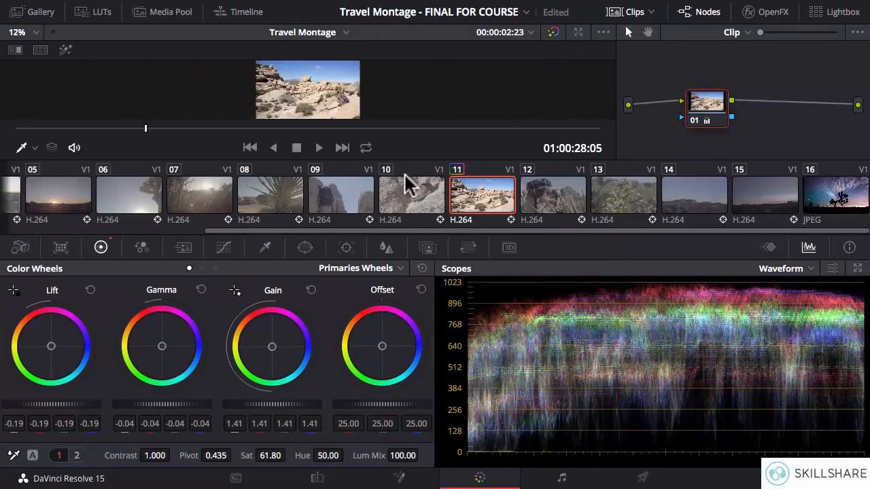
pyautogui.click(262, 198)
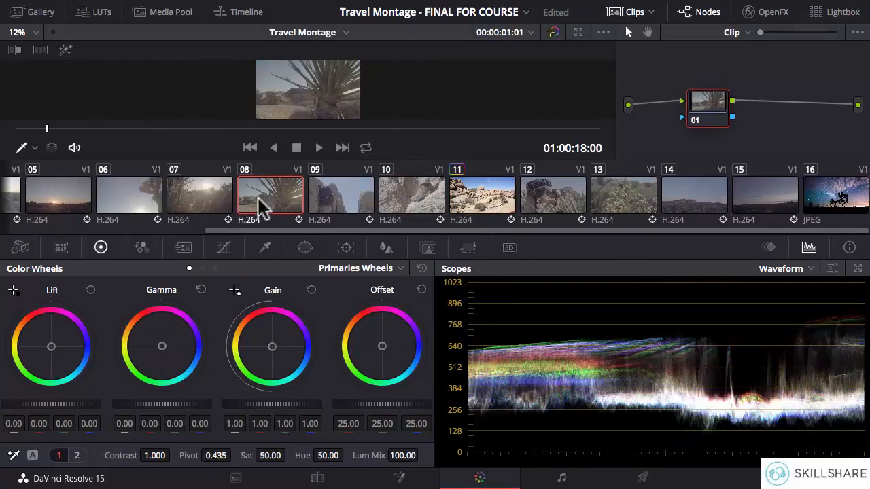
pyautogui.click(622, 13)
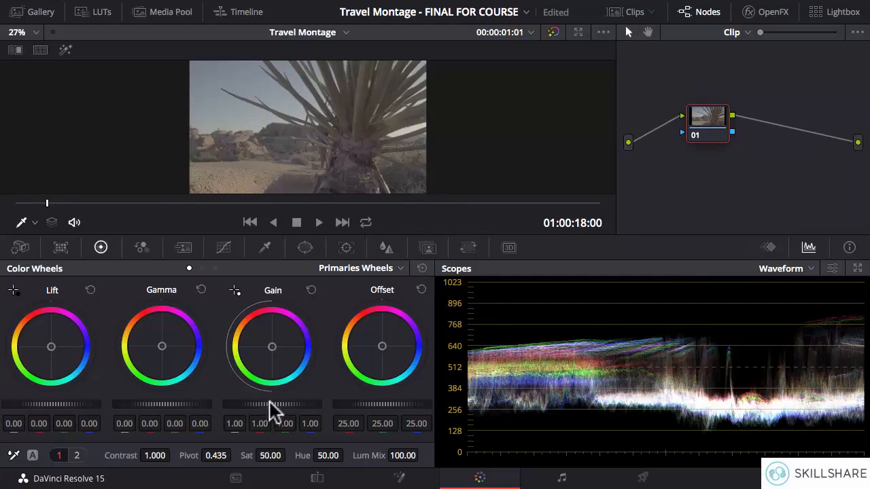
pyautogui.moveTo(269, 406); pyautogui.dragTo(291, 406)
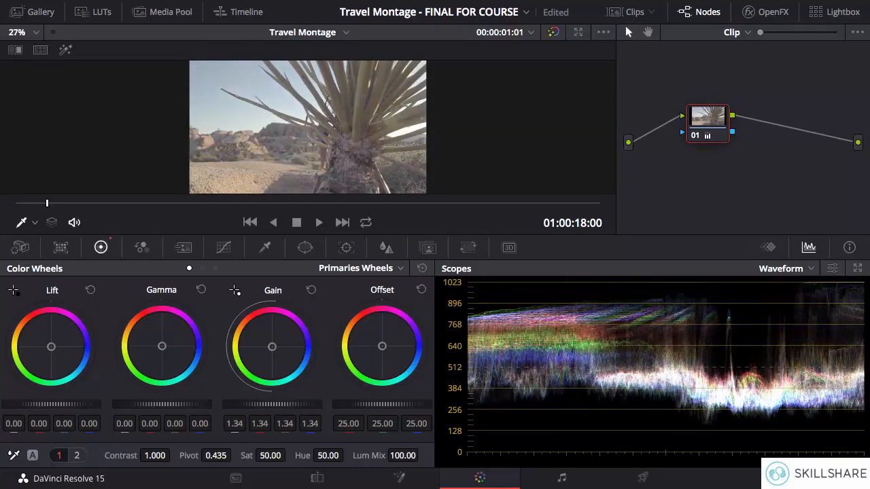
pyautogui.moveTo(57, 407)
pyautogui.mouseDown()
pyautogui.moveTo(42, 407)
pyautogui.moveTo(83, 402)
pyautogui.moveTo(41, 408)
pyautogui.mouseUp()
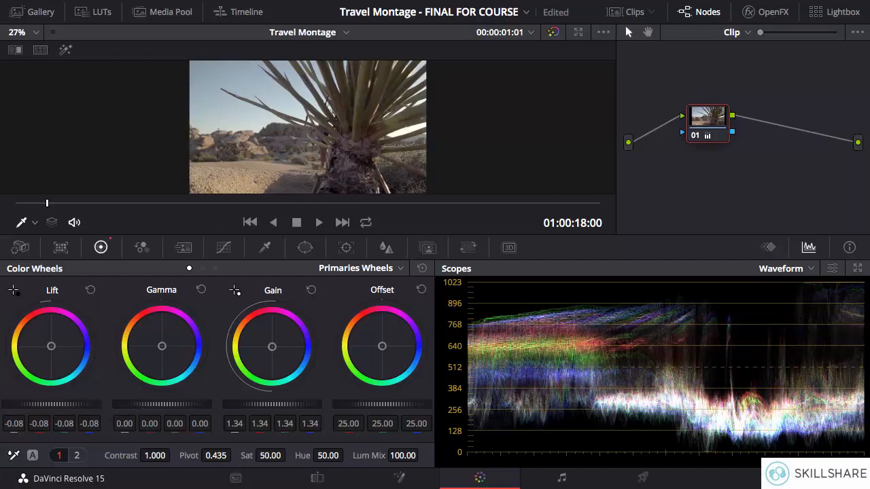
# Set clip 08's master gamma to 0.04 and saturation to 54.60, and scrub through the shot full-screen
pyautogui.moveTo(198, 405); pyautogui.dragTo(204, 405)
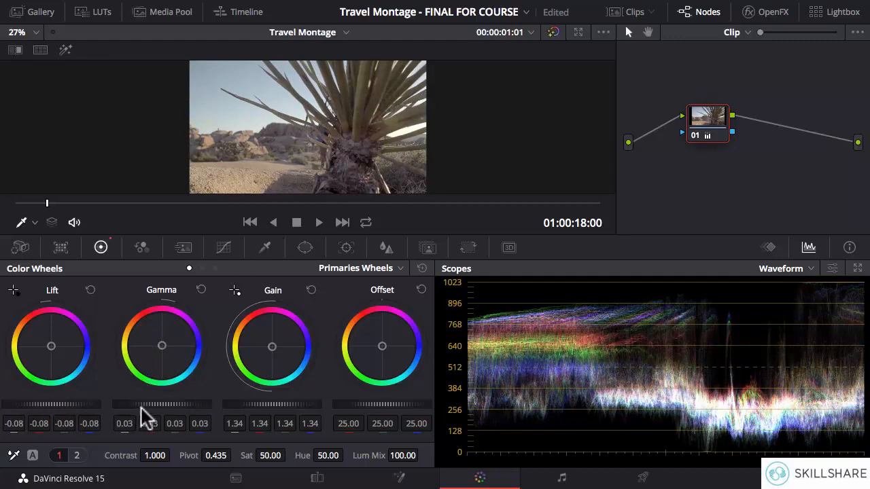
pyautogui.moveTo(140, 406); pyautogui.dragTo(148, 406)
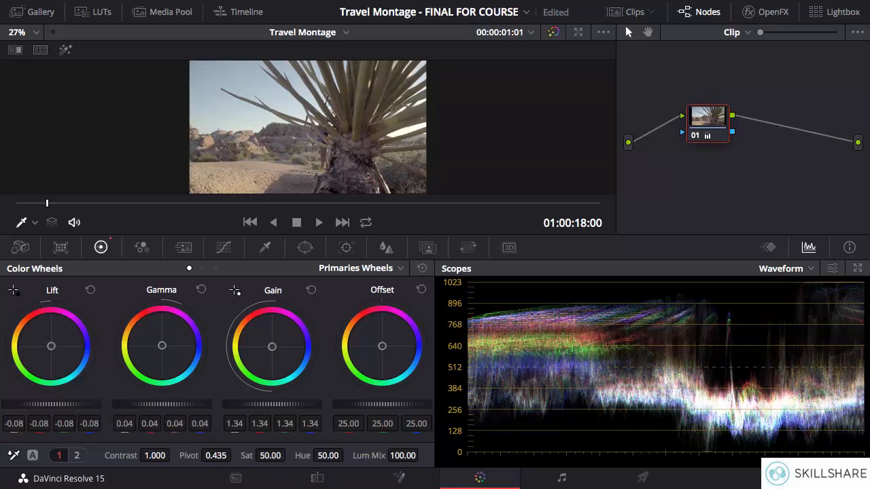
pyautogui.moveTo(270, 455); pyautogui.dragTo(289, 455)
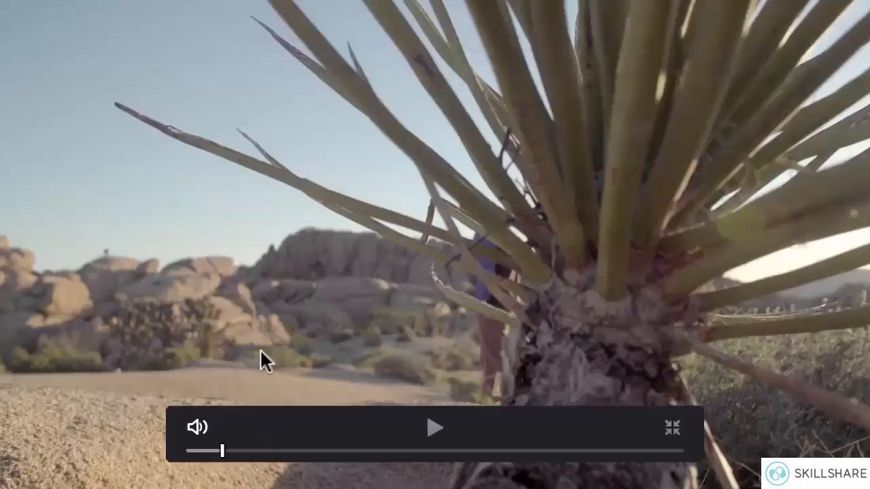
pyautogui.moveTo(221, 453); pyautogui.dragTo(640, 465)
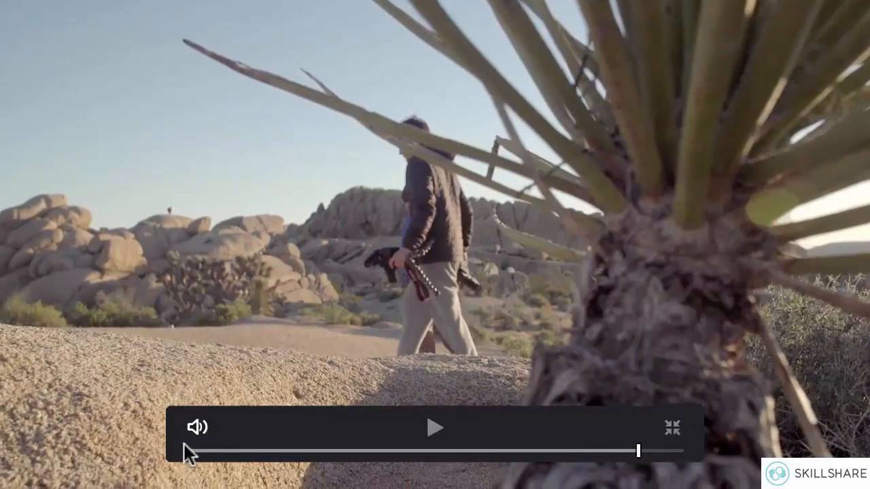
pyautogui.press('Escape')
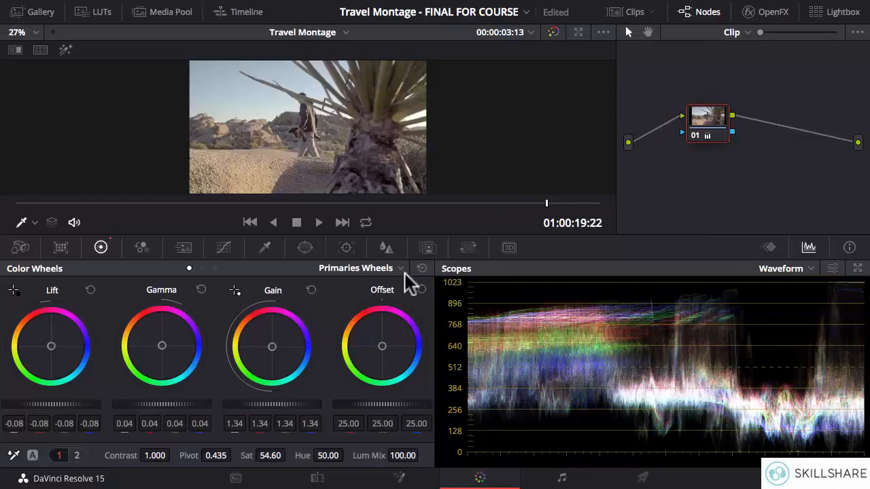
# Balance the yellow flowers shot, clip 13, with master gain 1.47, lift -0.09, gamma 0.07 and saturation 63.60
pyautogui.click(618, 15)
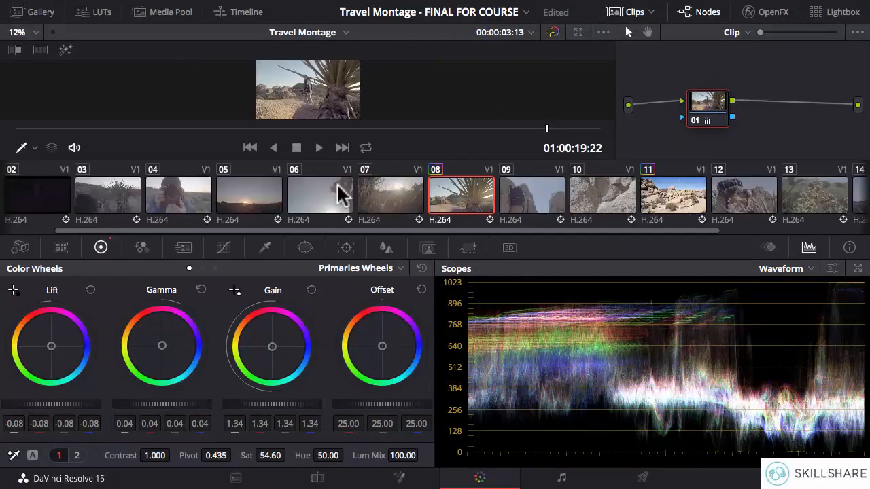
pyautogui.moveTo(506, 233); pyautogui.dragTo(673, 239)
pyautogui.click(634, 204)
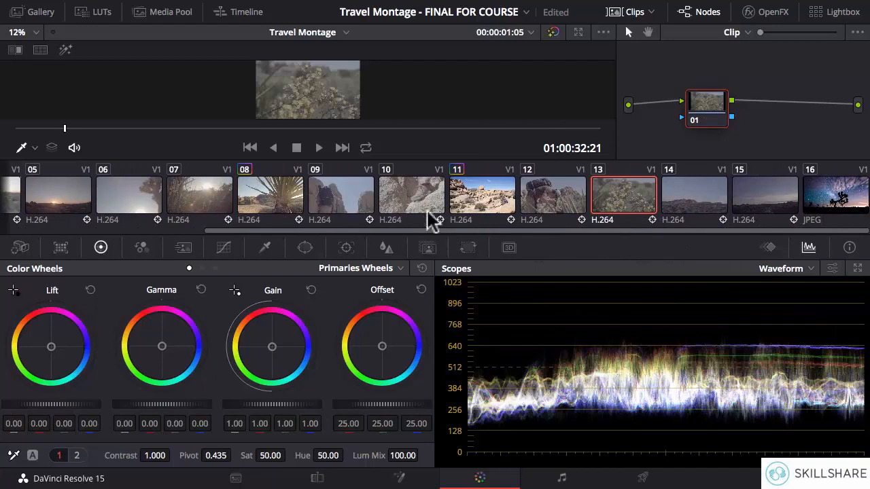
pyautogui.click(628, 12)
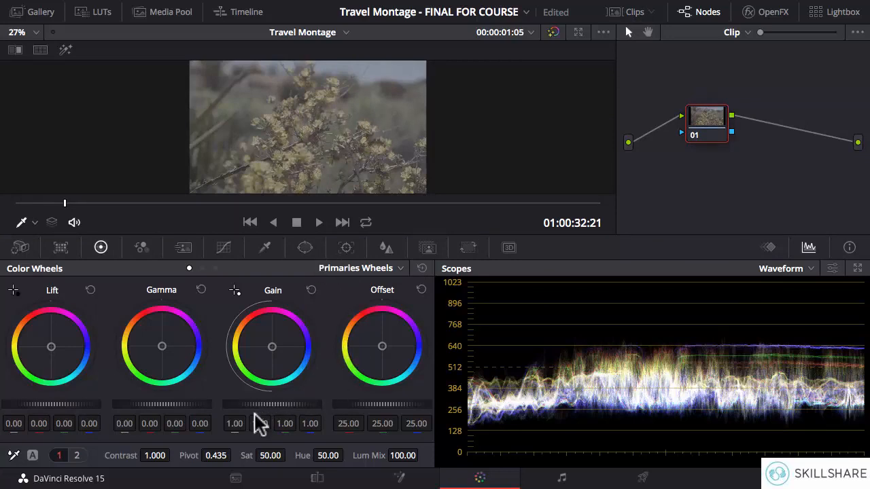
pyautogui.moveTo(251, 405); pyautogui.dragTo(453, 370)
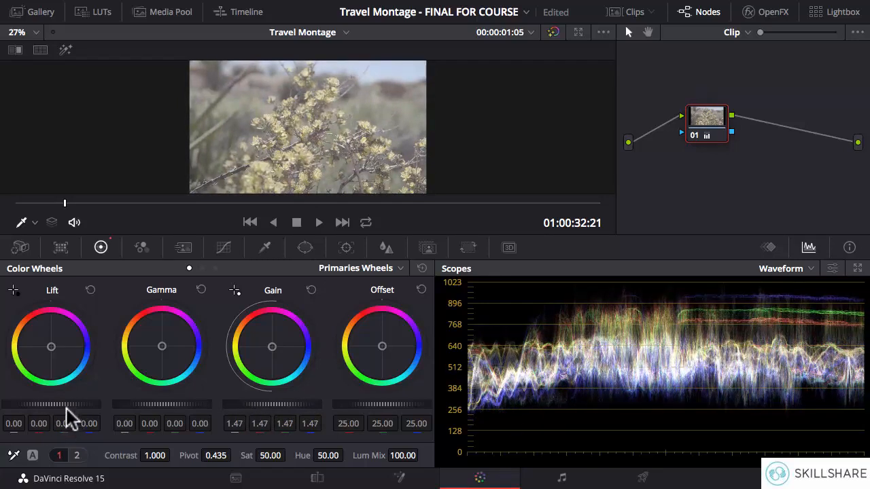
pyautogui.moveTo(75, 405)
pyautogui.mouseDown()
pyautogui.moveTo(61, 405)
pyautogui.moveTo(93, 413)
pyautogui.moveTo(69, 406)
pyautogui.mouseUp()
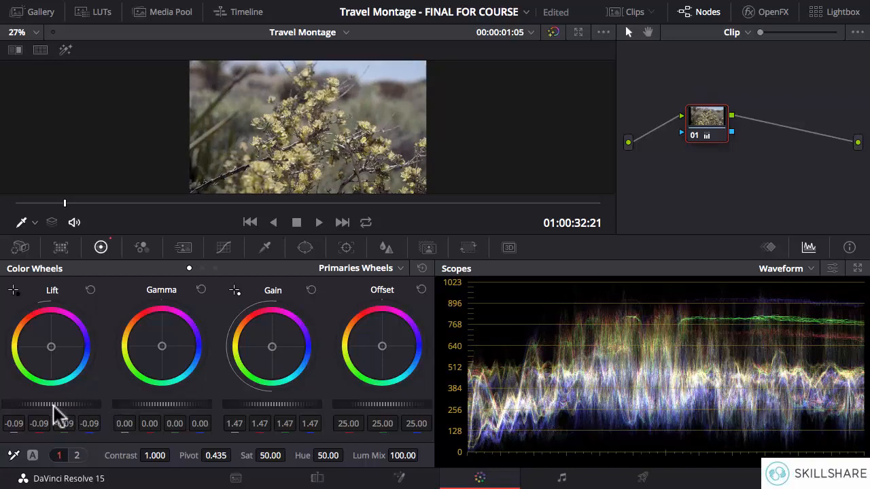
pyautogui.moveTo(161, 405); pyautogui.dragTo(125, 405)
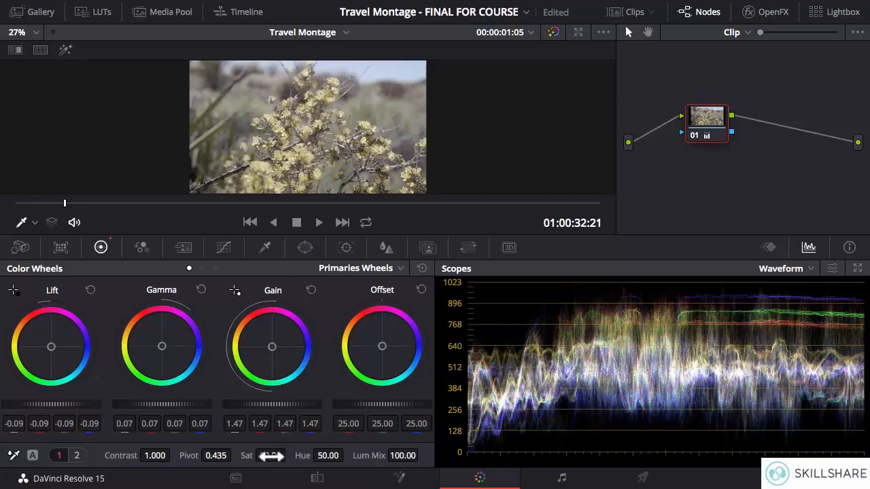
pyautogui.moveTo(289, 454); pyautogui.dragTo(289, 455)
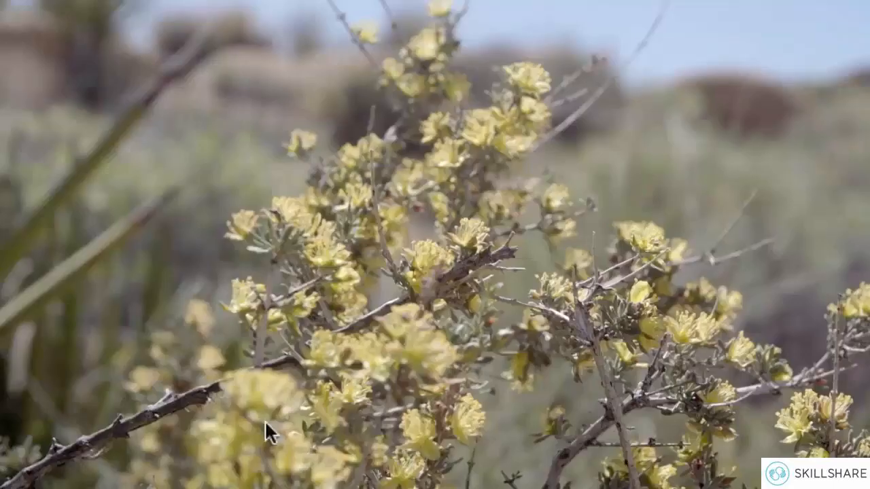
# Scrub through clip 13 full-screen and compare the shot with and without its grade
pyautogui.moveTo(496, 210)
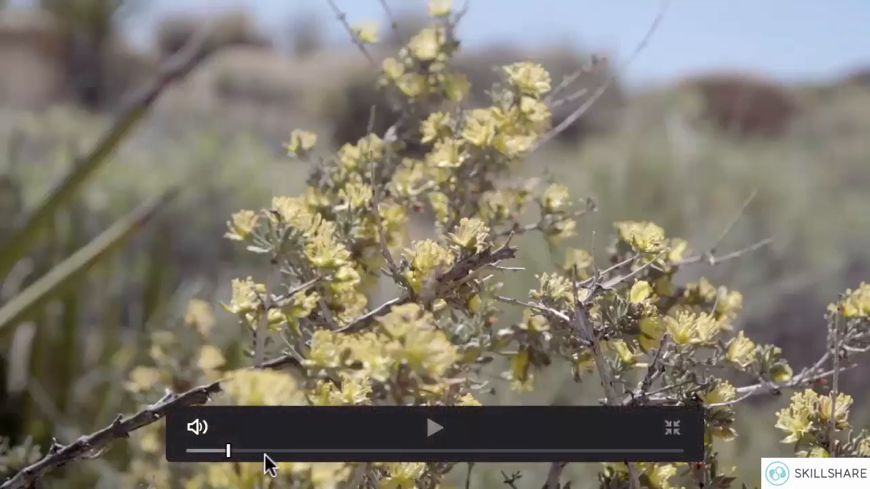
pyautogui.moveTo(229, 450); pyautogui.dragTo(519, 469)
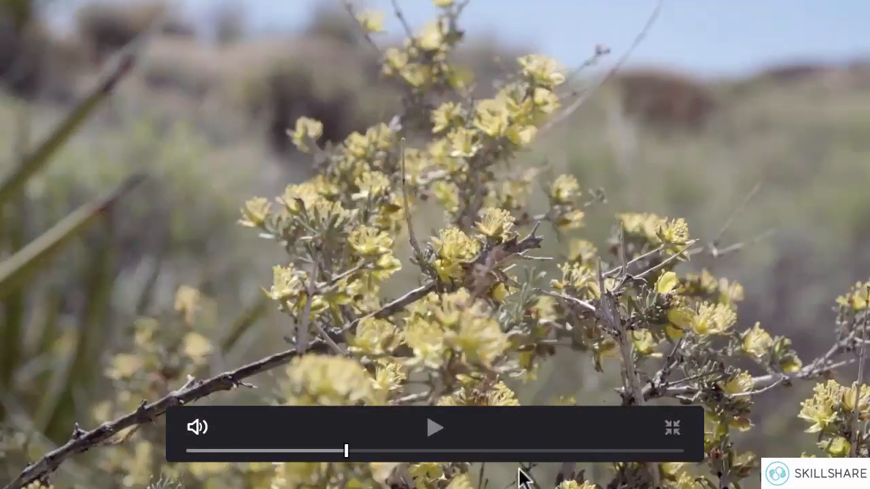
pyautogui.hotkey('shift', 'd')
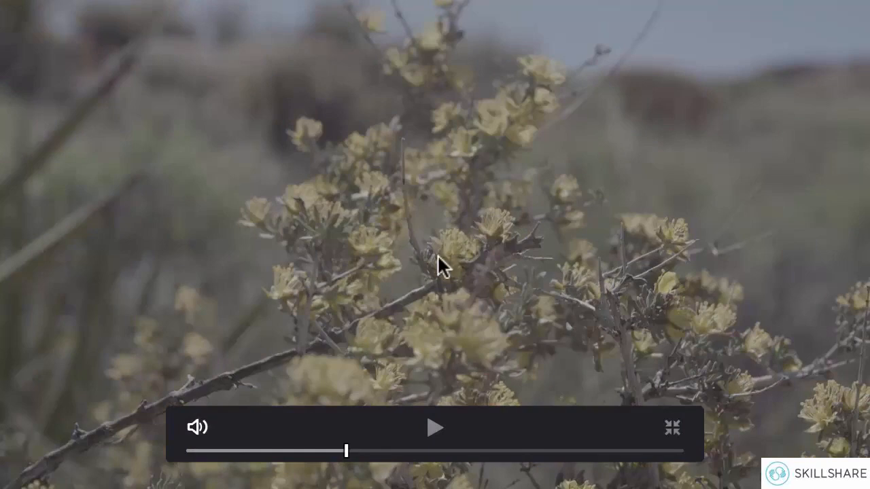
pyautogui.hotkey('shift', 'd')
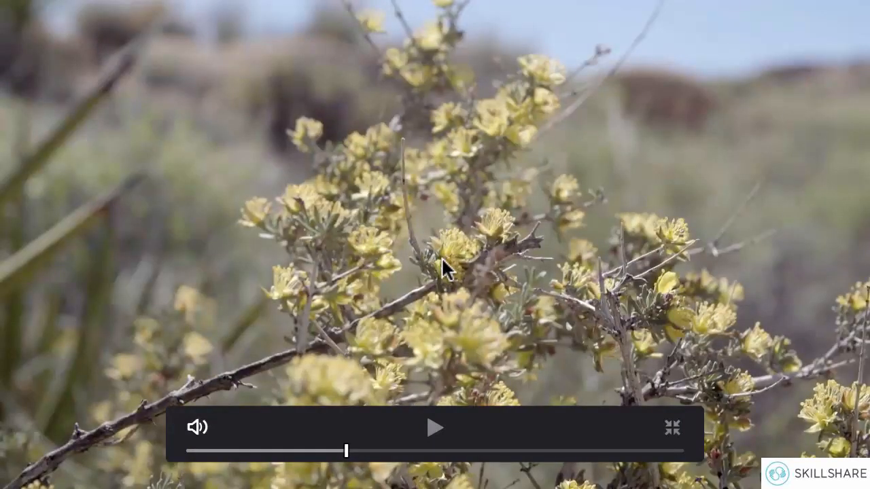
pyautogui.press('Escape')
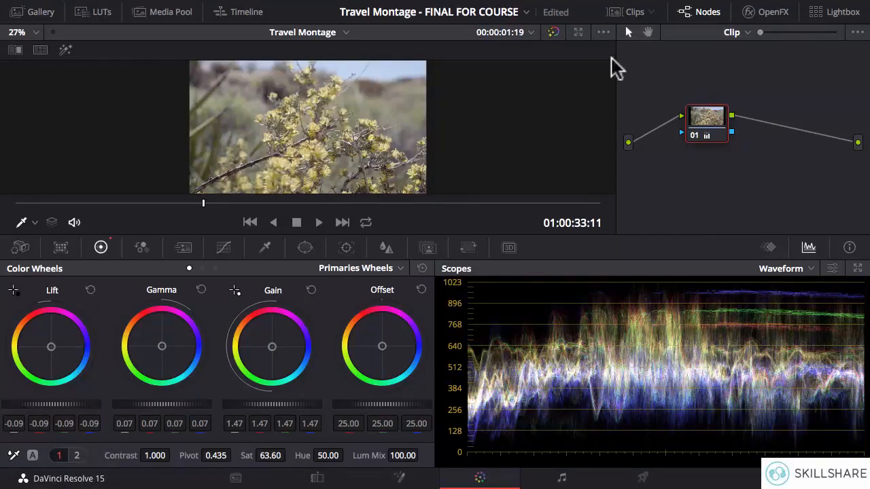
# Review the clip thumbnails, and play the exported Montage - Color Corrected.mov in the video player
pyautogui.click(630, 12)
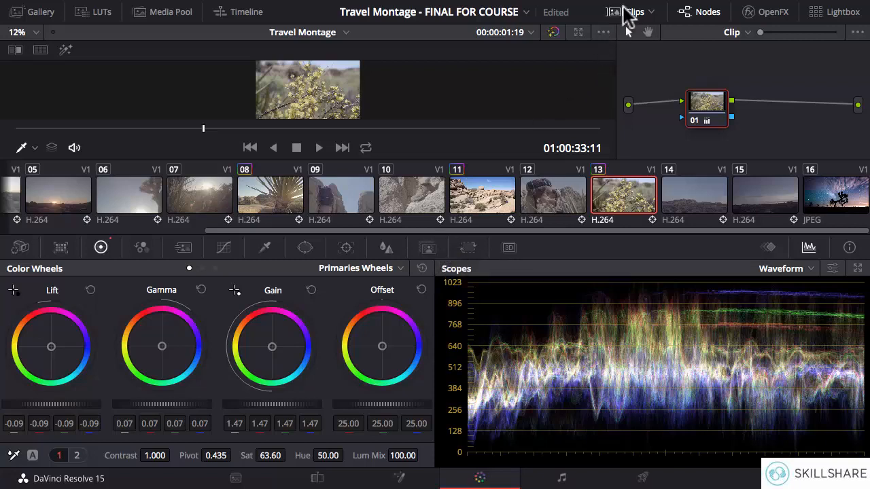
pyautogui.click(625, 11)
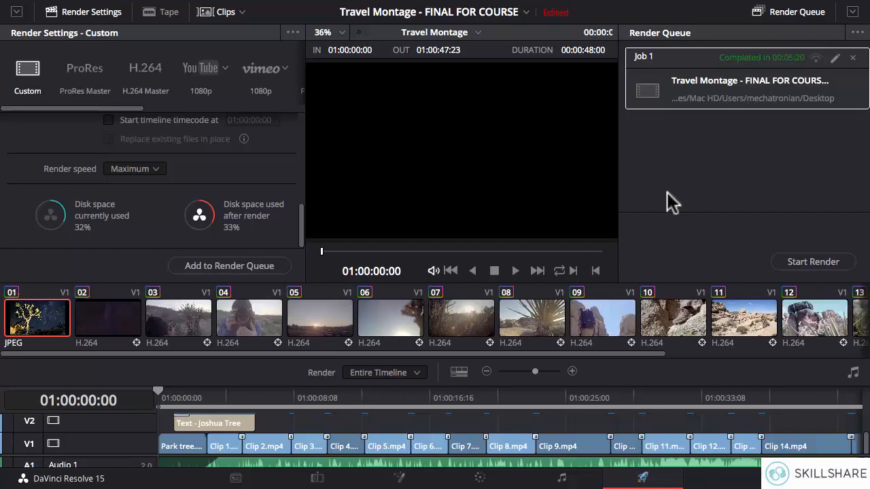
pyautogui.moveTo(819, 474); pyautogui.dragTo(136, 40)
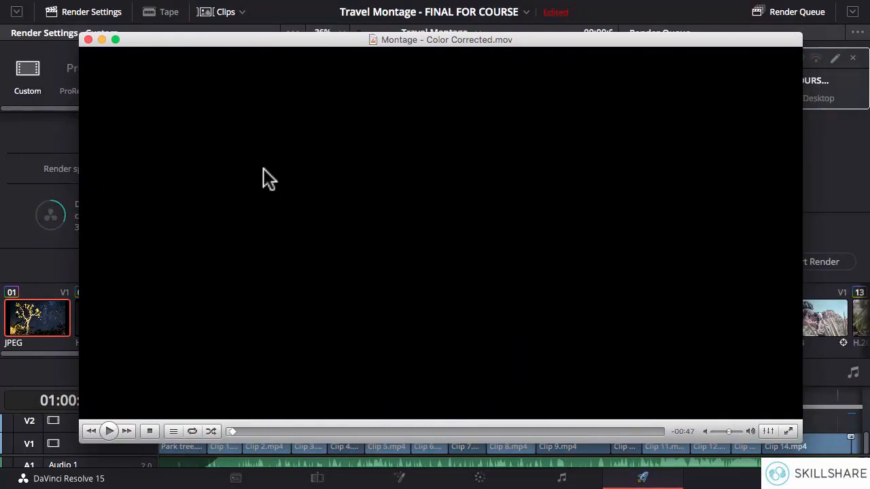
pyautogui.press('space')
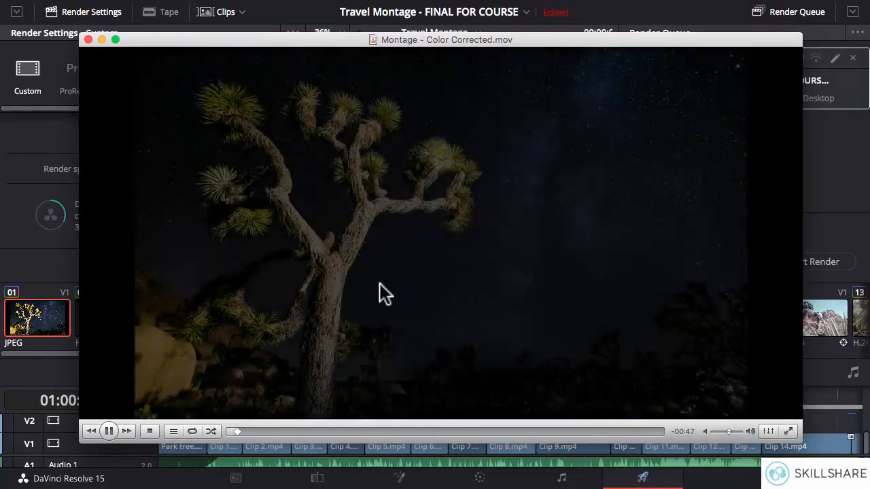
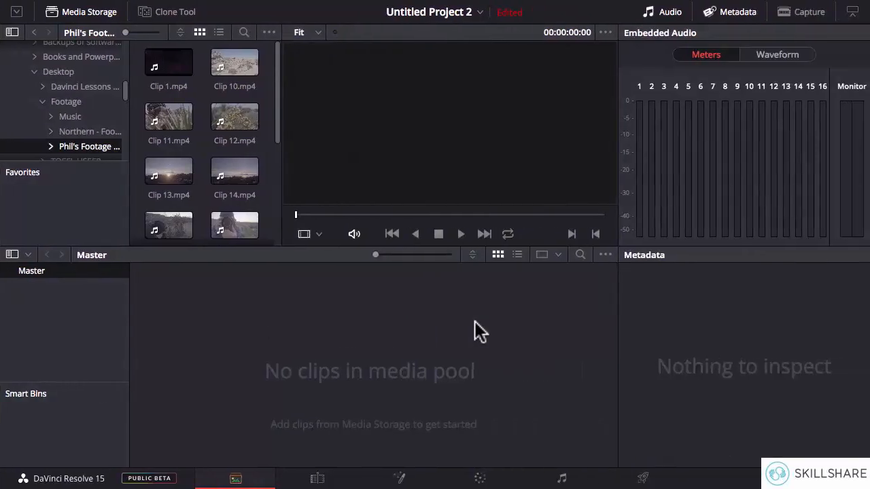
# Import Clip 1.mp4 through Clip 14.mp4 from the Footage subfolder into the Master bin, changing the project frame rate to match
pyautogui.click(65, 103)
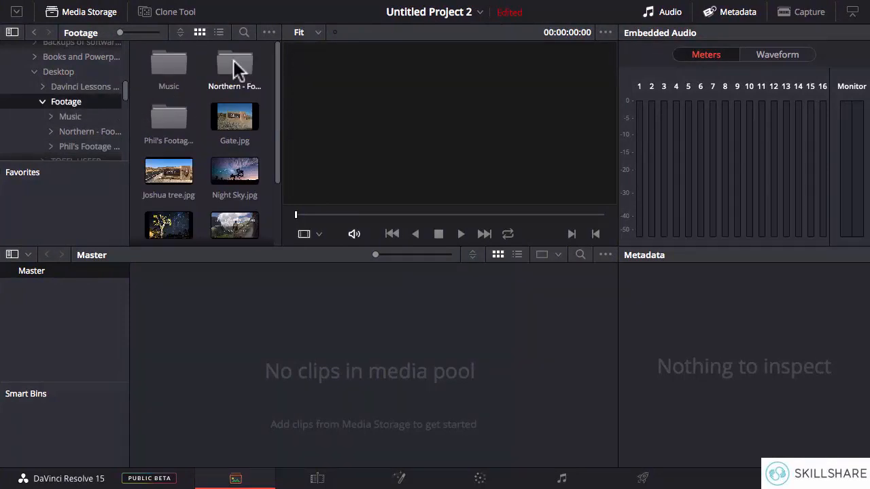
pyautogui.doubleClick(178, 121)
pyautogui.moveTo(262, 66); pyautogui.dragTo(161, 239)
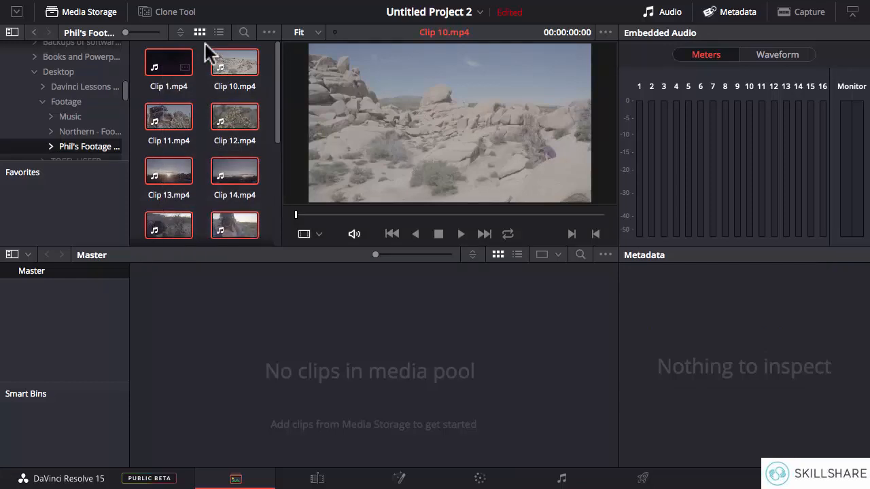
pyautogui.moveTo(277, 91); pyautogui.dragTo(270, 172)
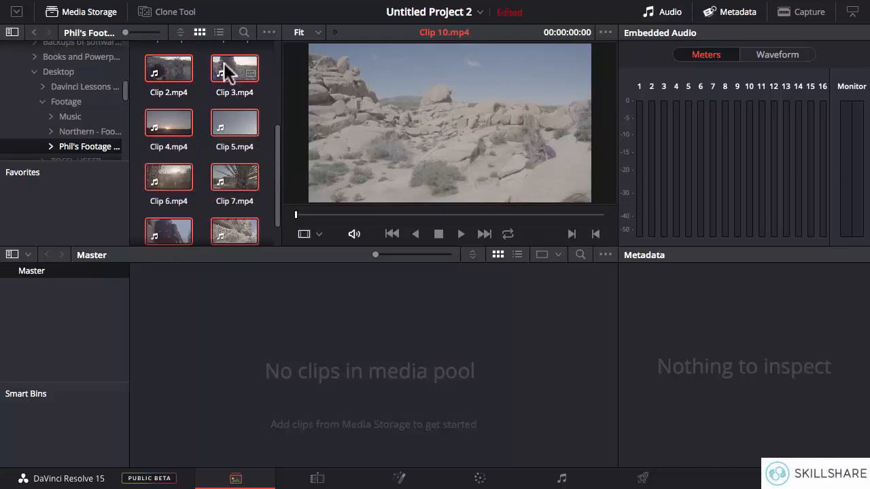
pyautogui.moveTo(226, 68); pyautogui.dragTo(270, 348)
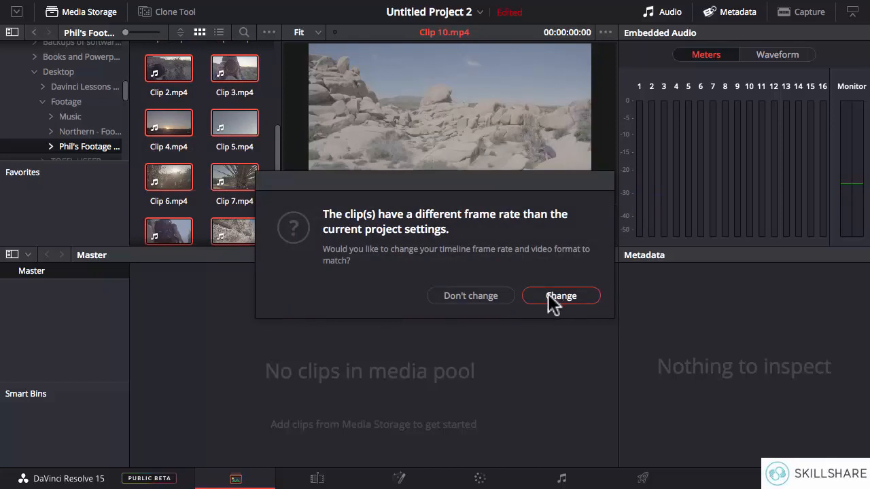
pyautogui.click(567, 299)
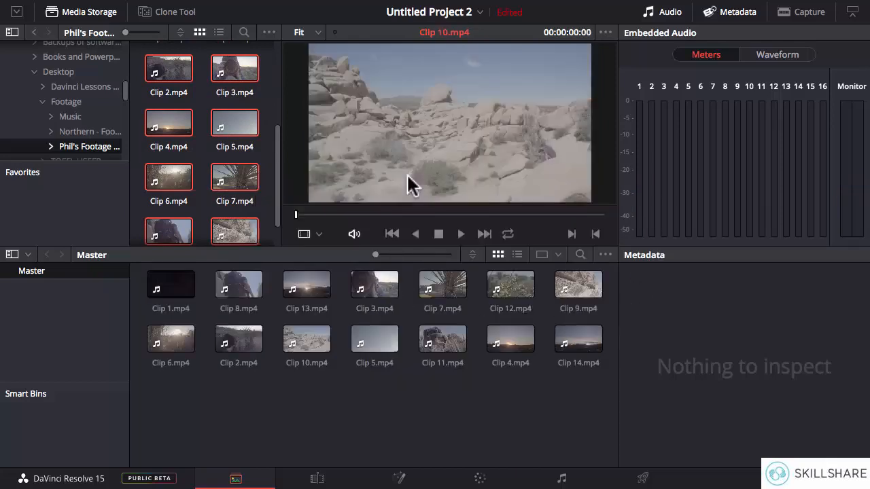
# Import Workout.mp3 from the Music subfolder of Footage into the Master bin and preview a moment of its audio
pyautogui.click(72, 116)
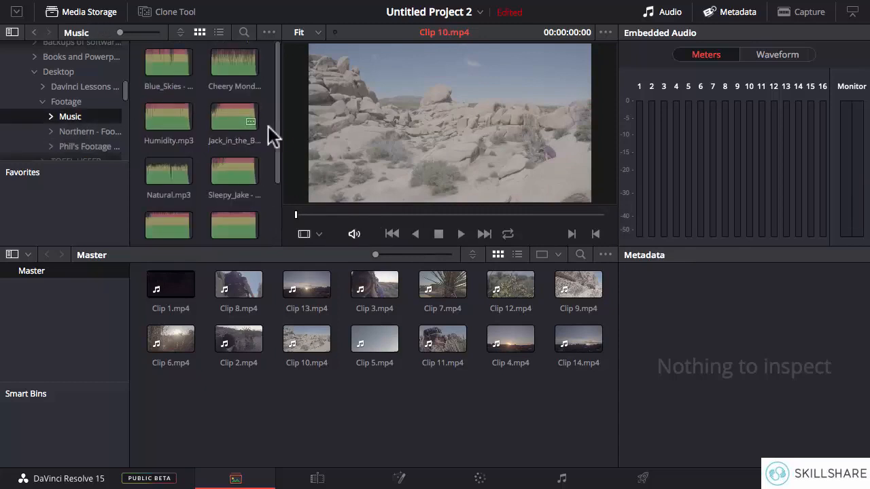
pyautogui.moveTo(277, 129); pyautogui.dragTo(273, 189)
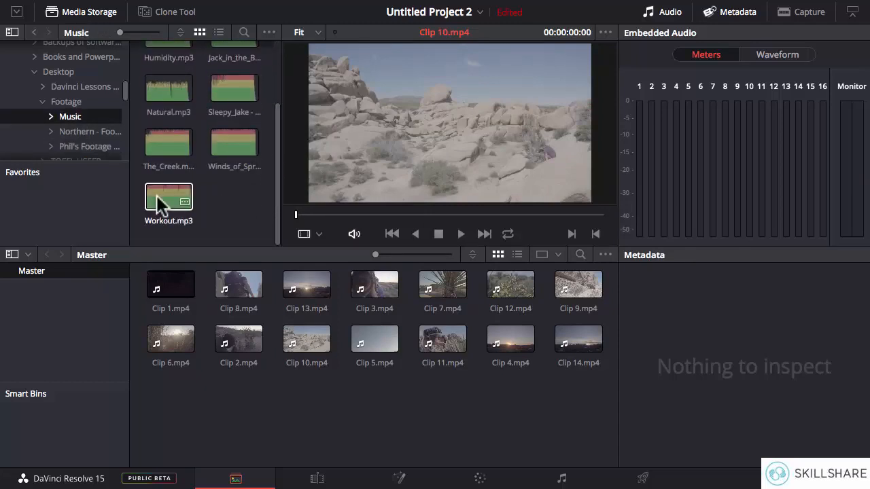
pyautogui.moveTo(161, 202); pyautogui.dragTo(167, 415)
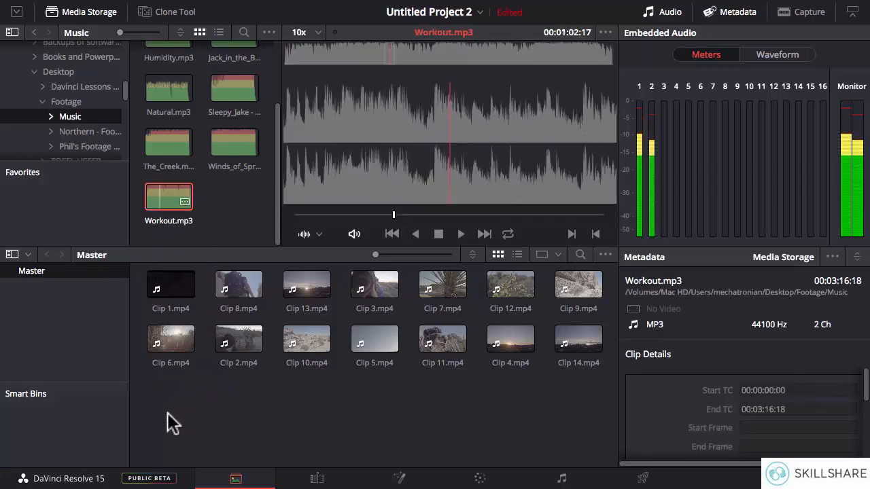
pyautogui.click(459, 233)
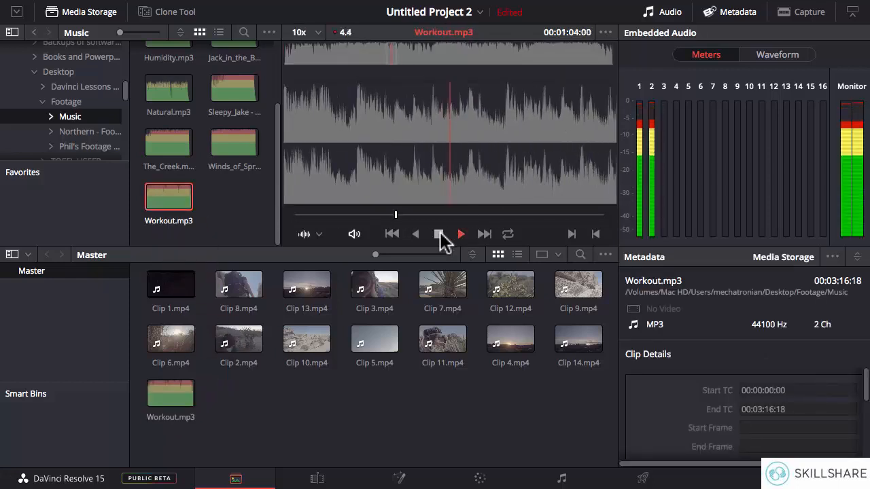
pyautogui.click(439, 234)
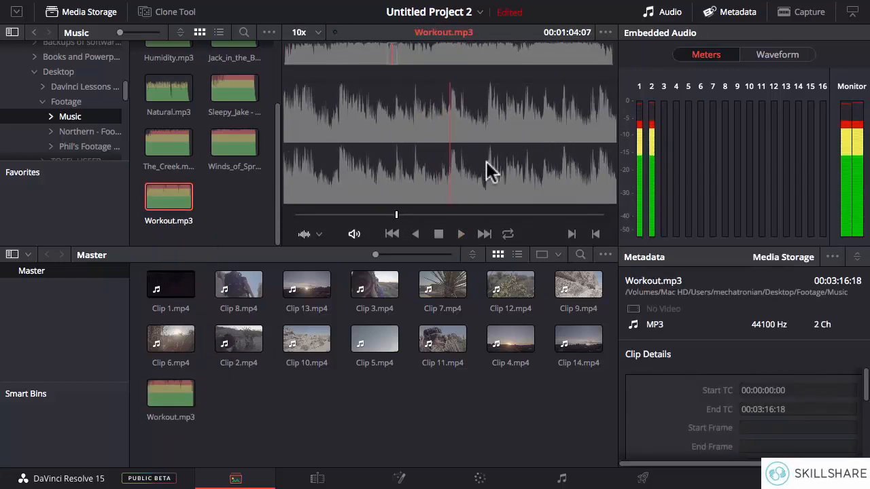
# Add the stills Night Sky.jpg and Park tree.jpg from the Footage folder to the Master bin
pyautogui.click(70, 86)
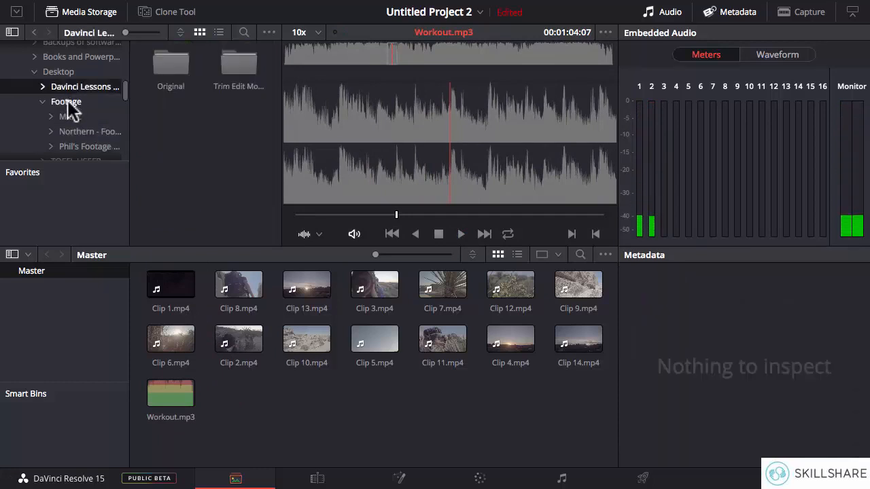
pyautogui.click(67, 101)
pyautogui.moveTo(277, 104); pyautogui.dragTo(243, 424)
pyautogui.moveTo(175, 194); pyautogui.dragTo(330, 407)
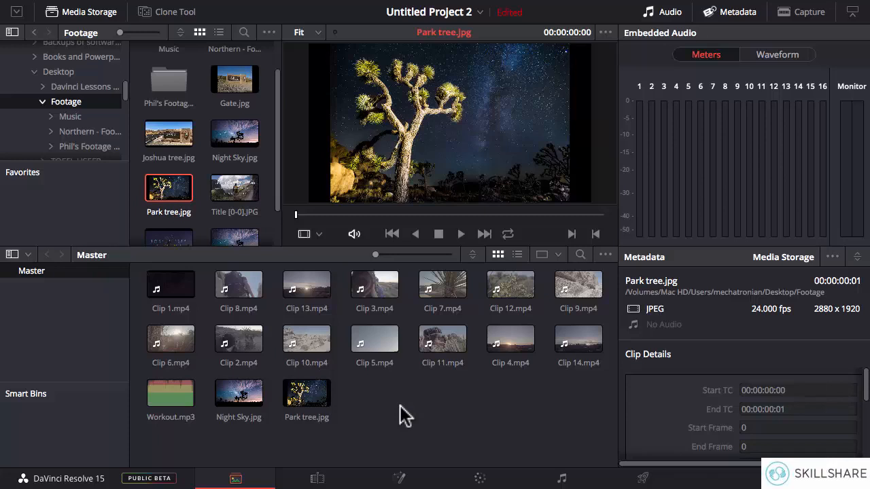
pyautogui.click(400, 406)
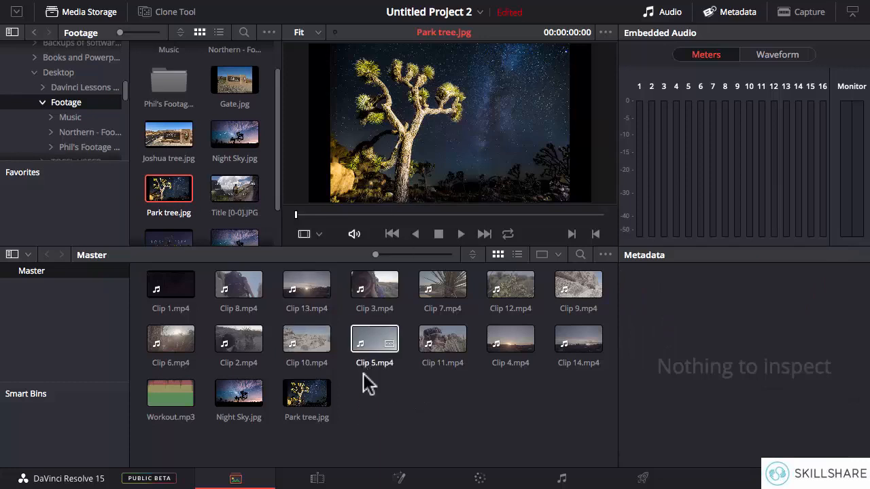
# Switch to the Edit page, show the Media Pool instead of the Effects Library, and sort the Master bin by File Name
pyautogui.click(317, 479)
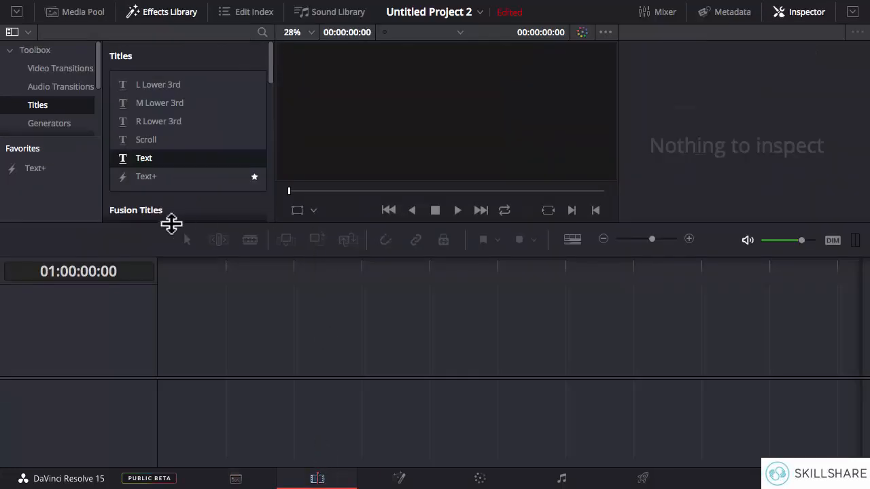
pyautogui.click(163, 12)
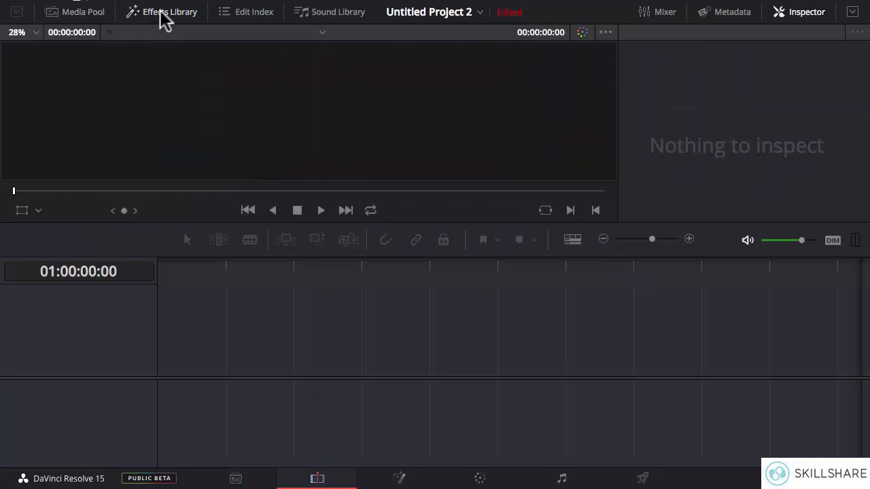
pyautogui.click(82, 12)
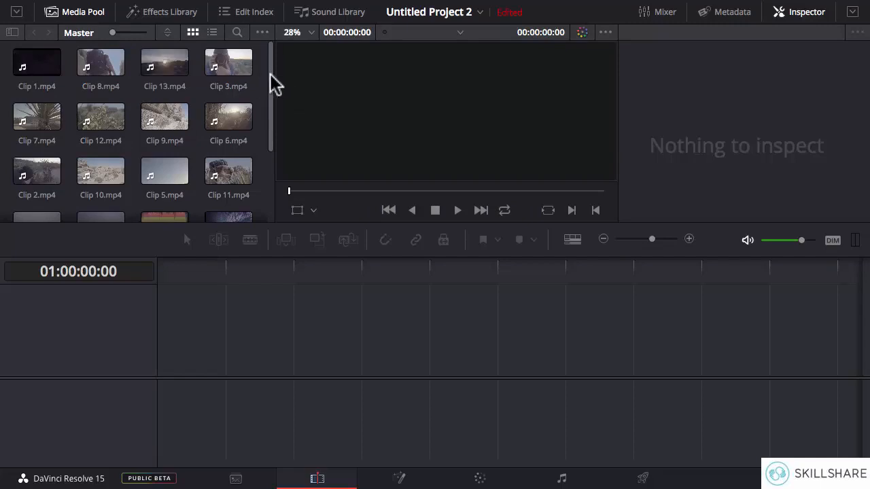
pyautogui.scroll(-1, 269, 87)
pyautogui.scroll(1, 272, 95)
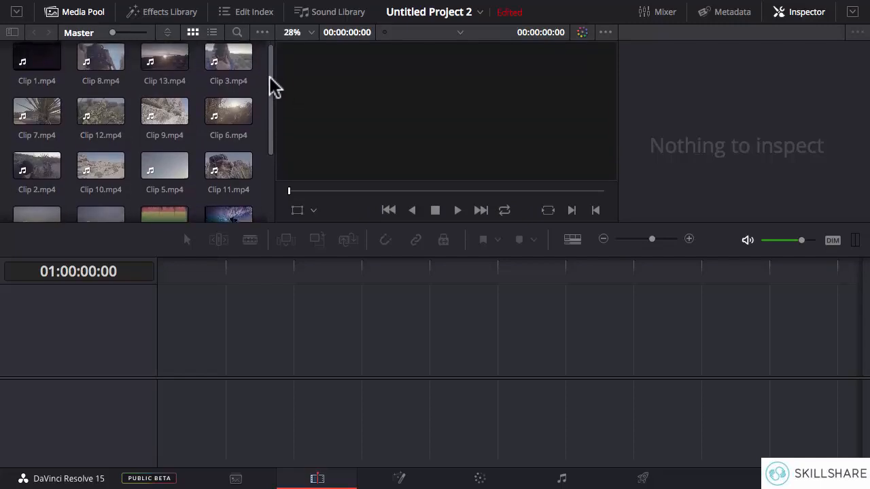
pyautogui.click(168, 32)
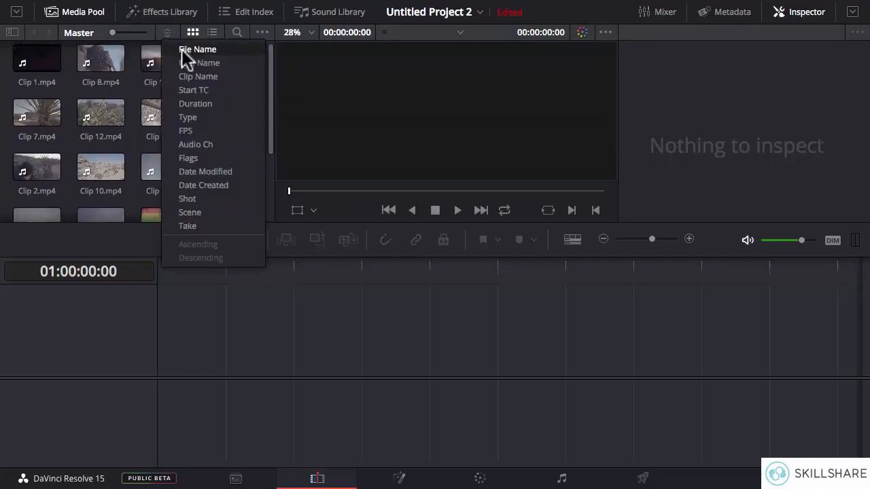
pyautogui.click(225, 51)
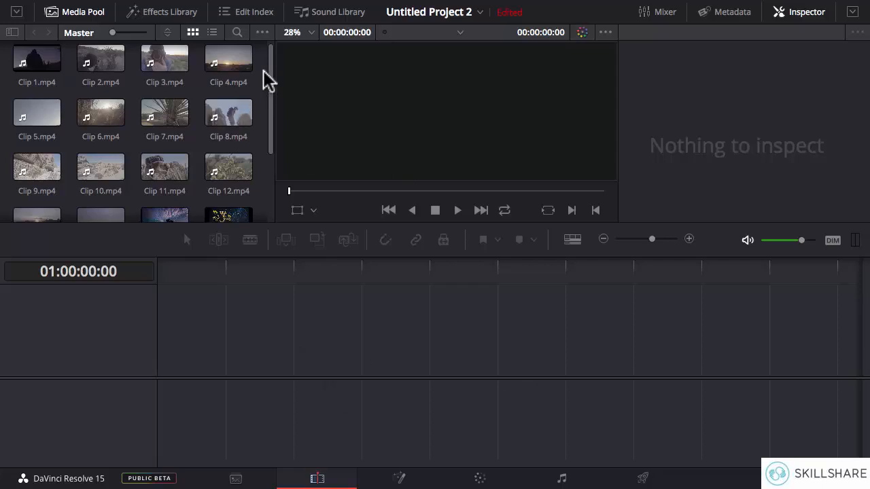
# Build a timeline from Clip 1.mp4 through Clip 14.mp4 in order, leaving out the stills and music, starting at 01:00:00:00
pyautogui.moveTo(259, 54); pyautogui.dragTo(25, 170)
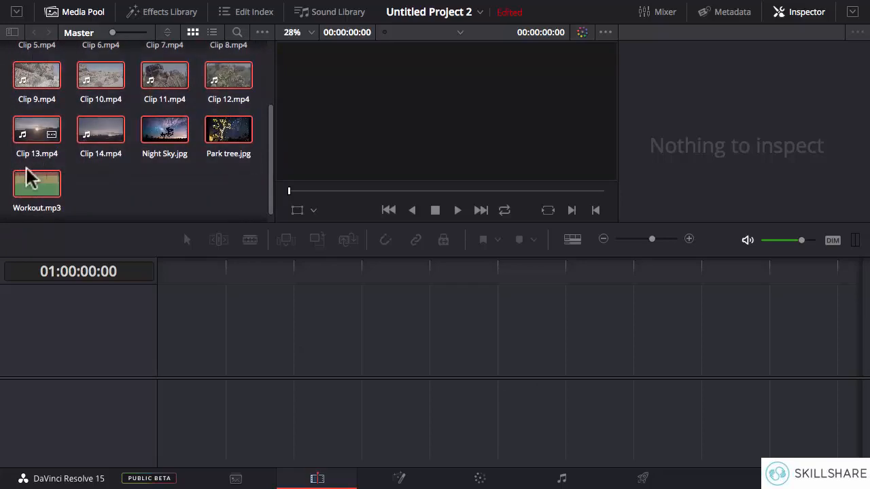
pyautogui.keyDown('ctrl'); pyautogui.click(225, 131); pyautogui.keyUp('ctrl')
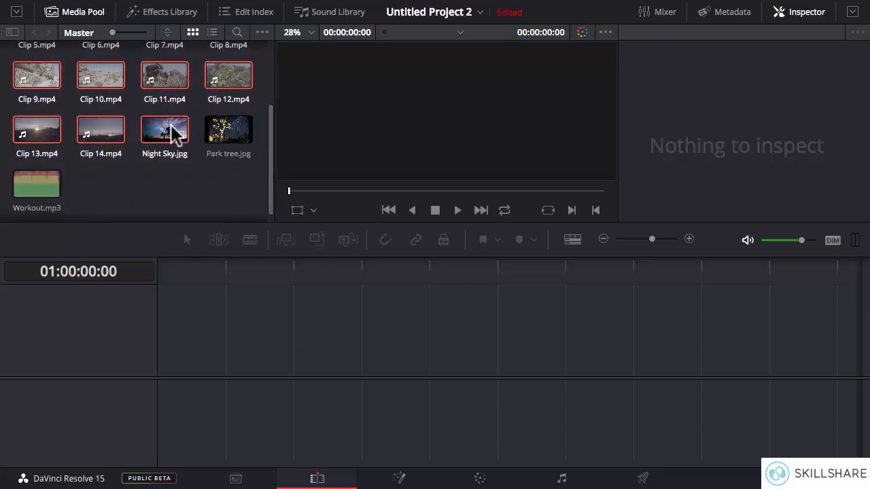
pyautogui.keyDown('ctrl'); pyautogui.click(175, 135); pyautogui.keyUp('ctrl')
pyautogui.moveTo(104, 123); pyautogui.dragTo(241, 276)
pyautogui.moveTo(265, 365); pyautogui.dragTo(155, 369)
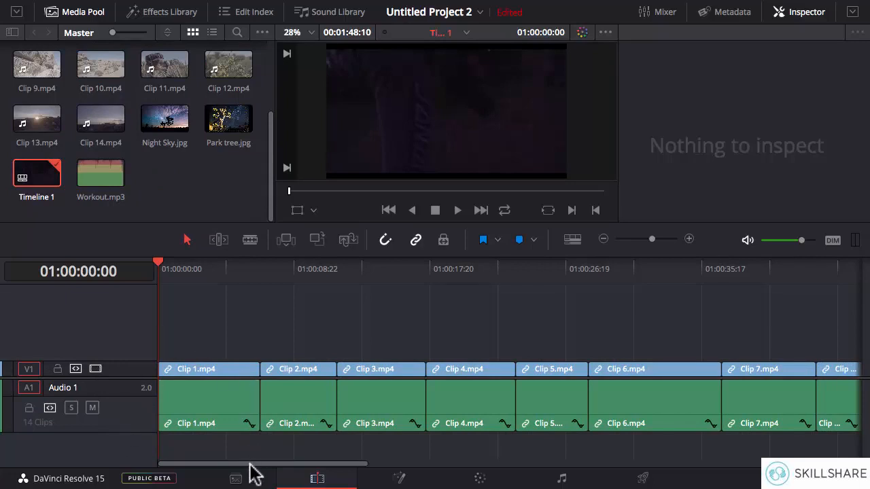
pyautogui.moveTo(251, 465); pyautogui.dragTo(218, 467)
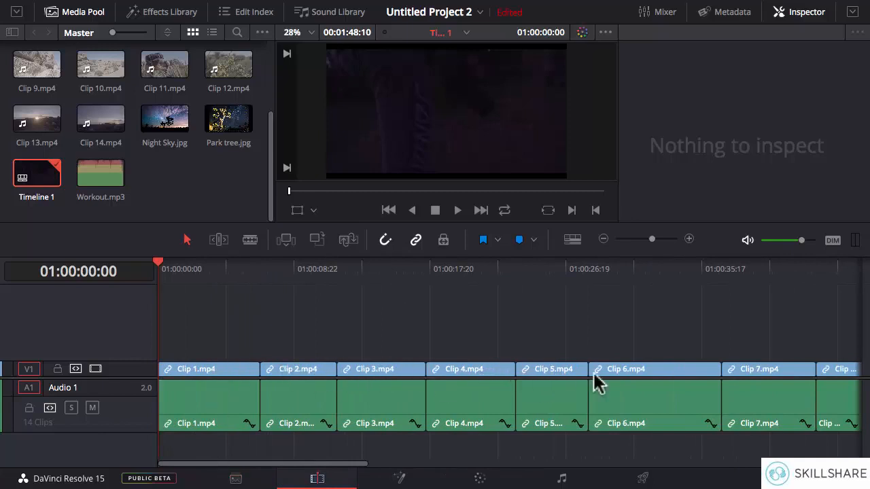
pyautogui.moveTo(328, 465); pyautogui.dragTo(496, 457)
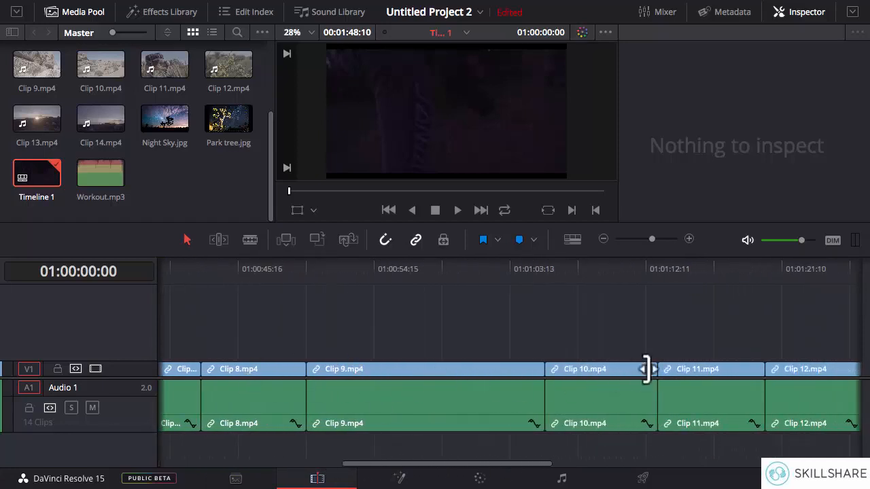
pyautogui.moveTo(414, 468); pyautogui.dragTo(566, 471)
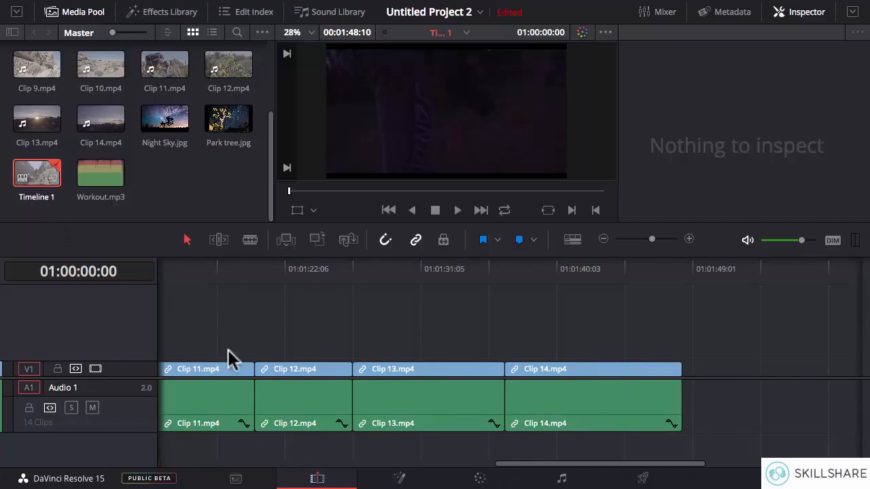
# Rename the timeline in the Master bin as Travel Montage
pyautogui.click(38, 198)
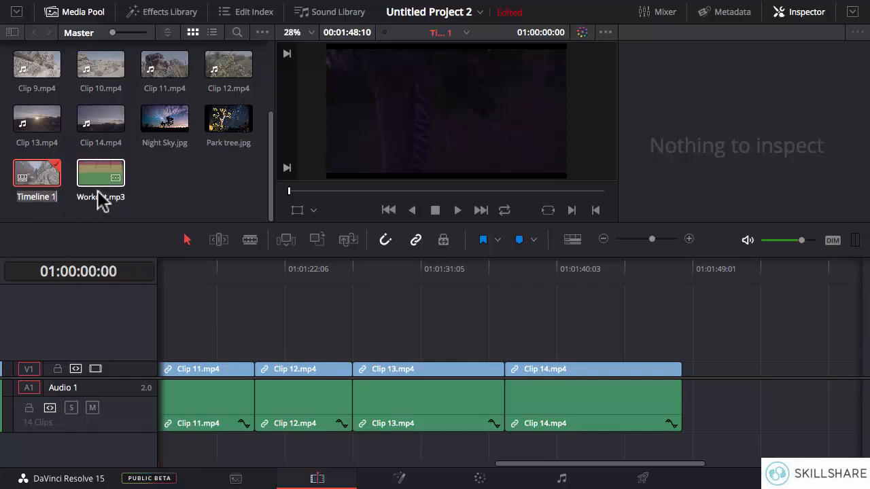
pyautogui.write('Tr')
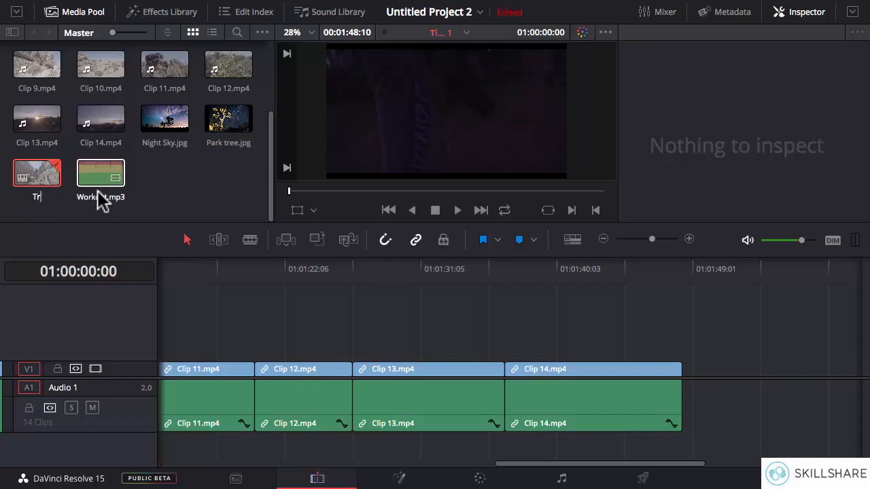
pyautogui.write('avel Montage')
pyautogui.press('Return')
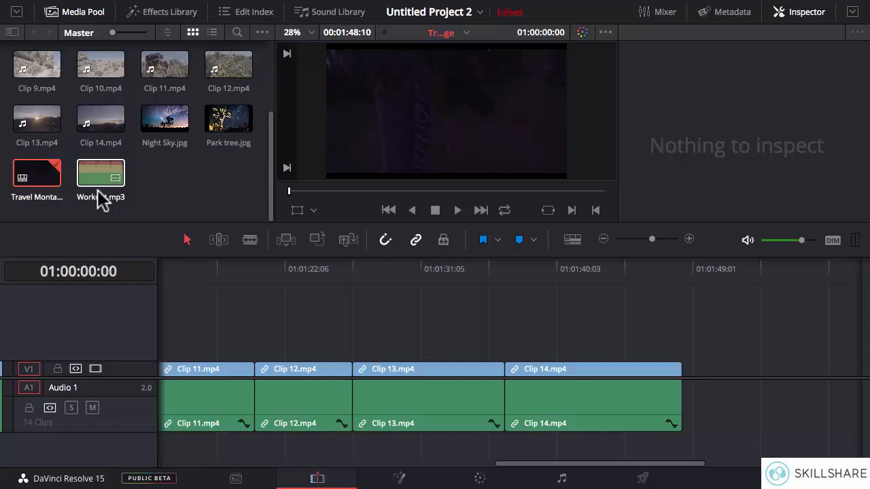
# Save the current project under the new name Travel Montage
pyautogui.moveTo(62, 6)
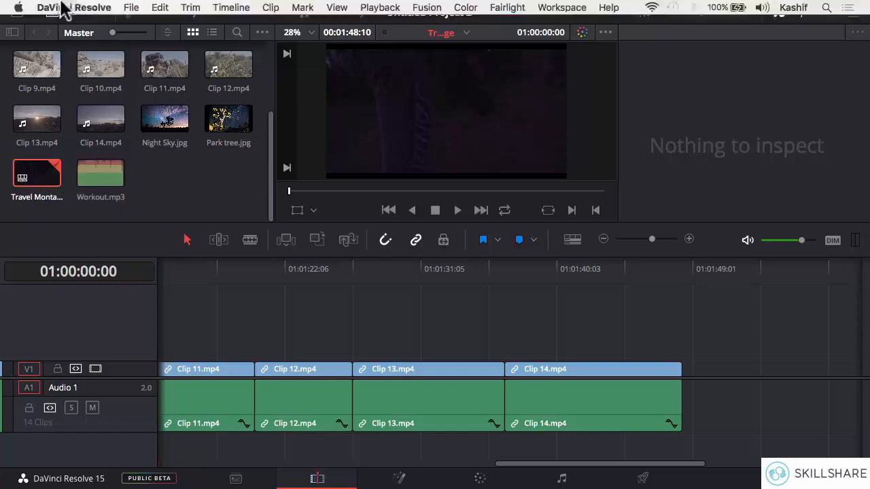
pyautogui.click(131, 8)
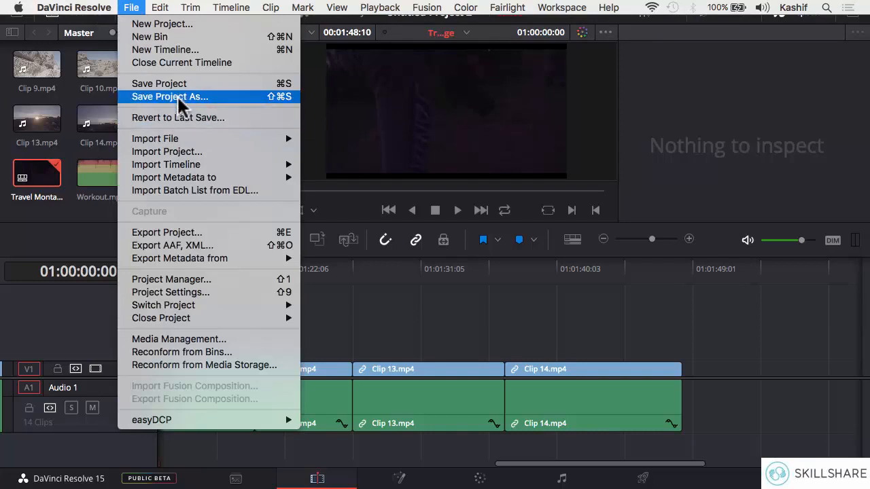
pyautogui.click(179, 97)
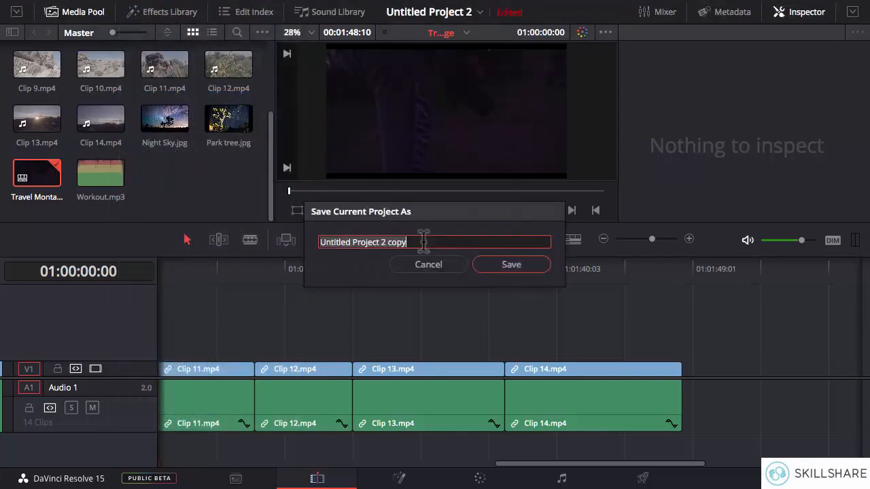
pyautogui.write('Travel')
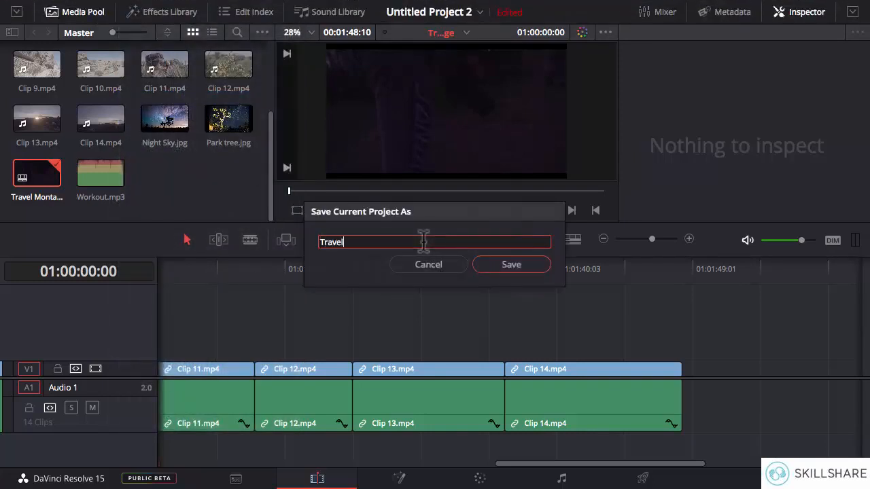
pyautogui.write(' Montage')
pyautogui.click(494, 266)
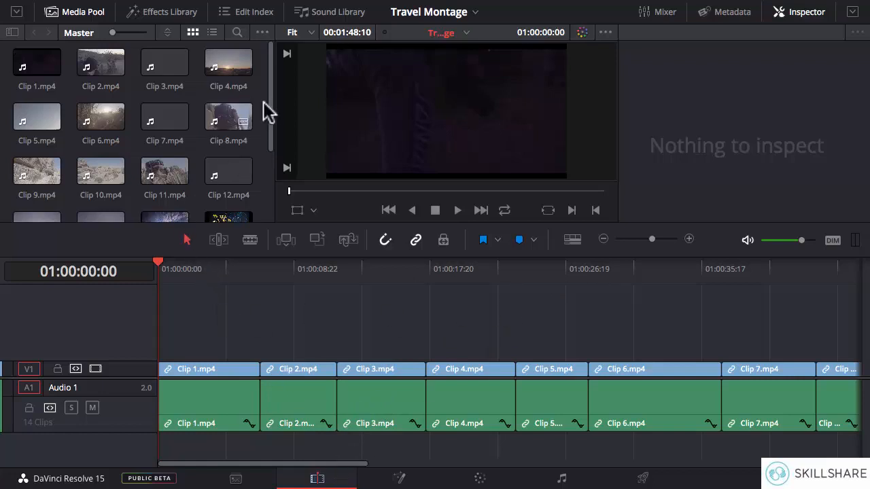
# Insert Park tree.jpg at the very start of the timeline, ahead of Clip 1.mp4
pyautogui.moveTo(272, 115); pyautogui.dragTo(271, 155)
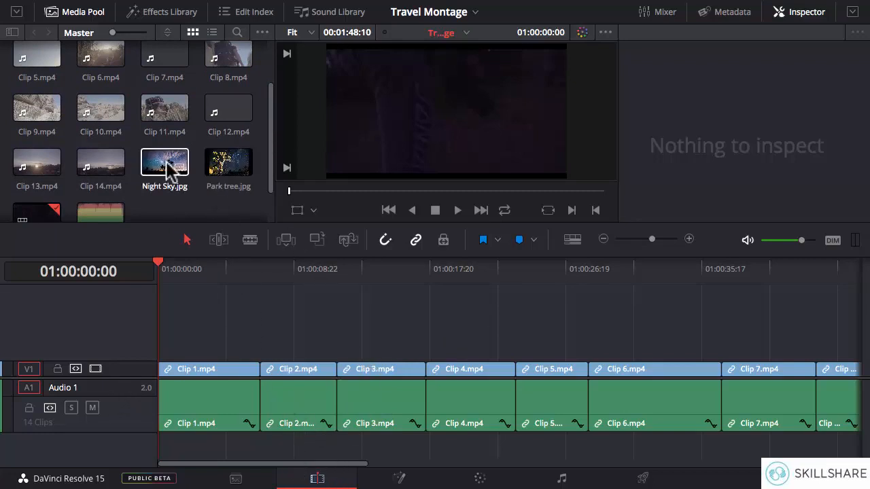
pyautogui.doubleClick(224, 163)
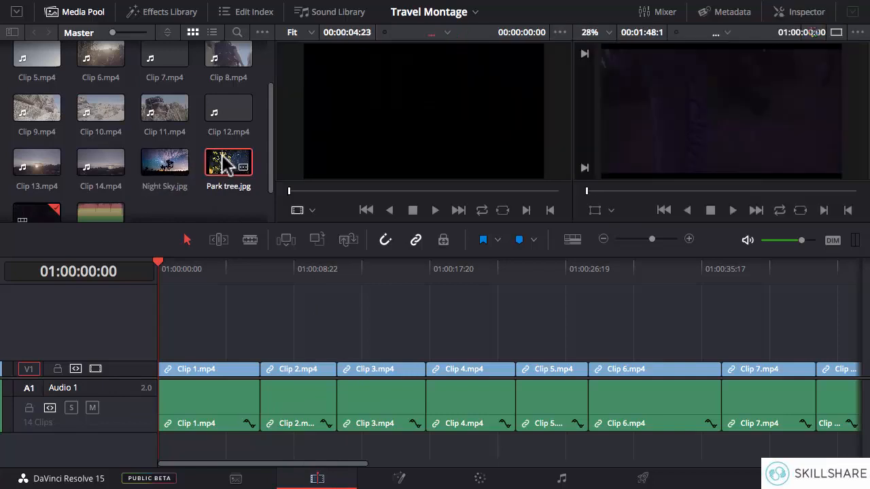
pyautogui.moveTo(428, 106); pyautogui.dragTo(789, 64)
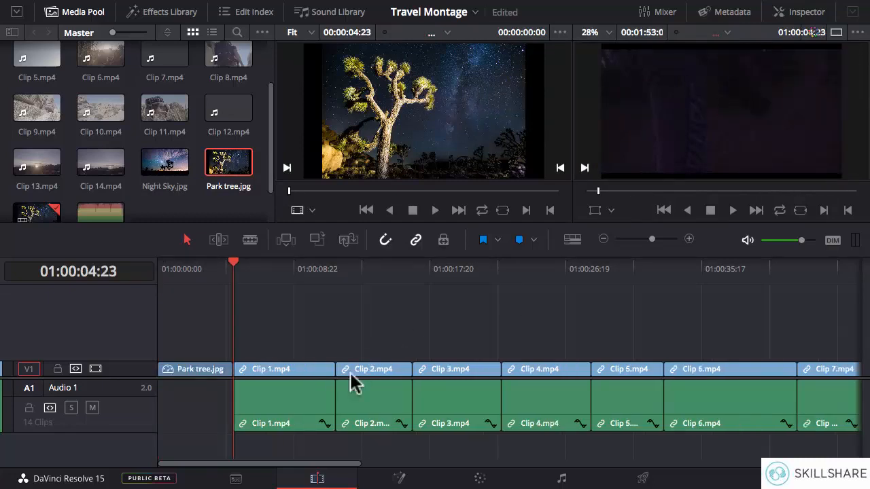
# Place Night Sky.jpg at the end of the timeline, directly after Clip 14.mp4
pyautogui.moveTo(333, 465); pyautogui.dragTo(704, 466)
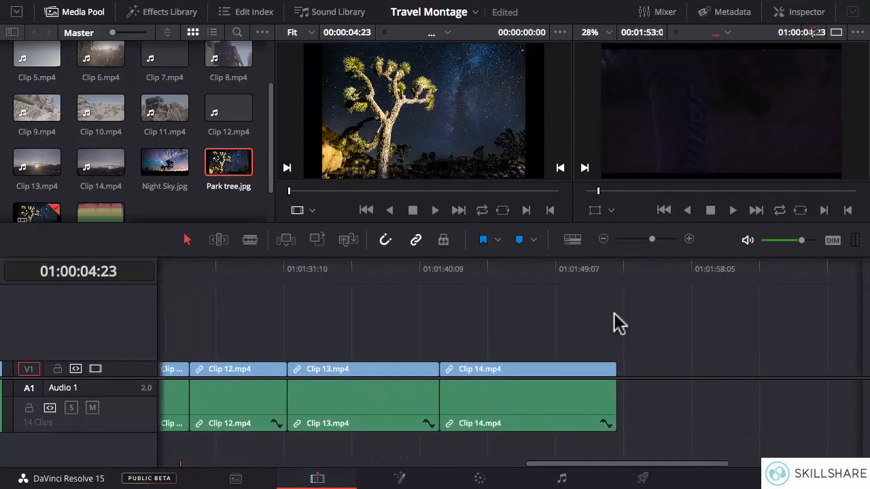
pyautogui.click(615, 271)
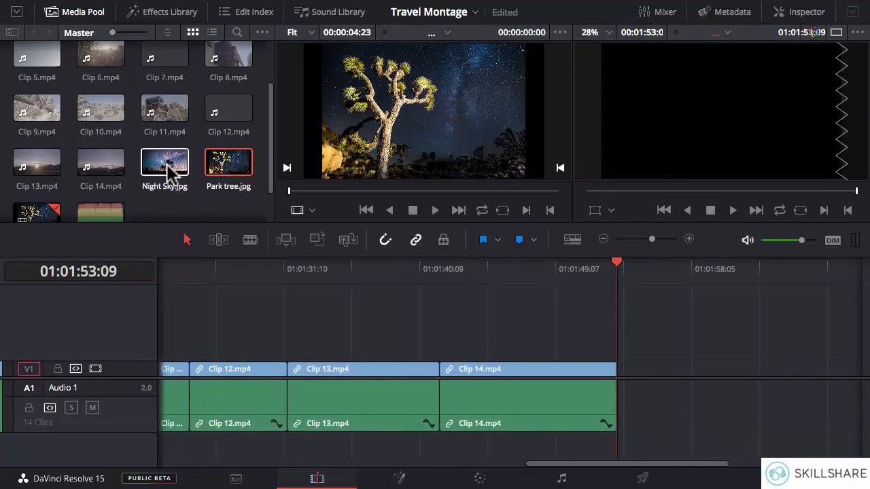
pyautogui.moveTo(166, 168); pyautogui.dragTo(809, 57)
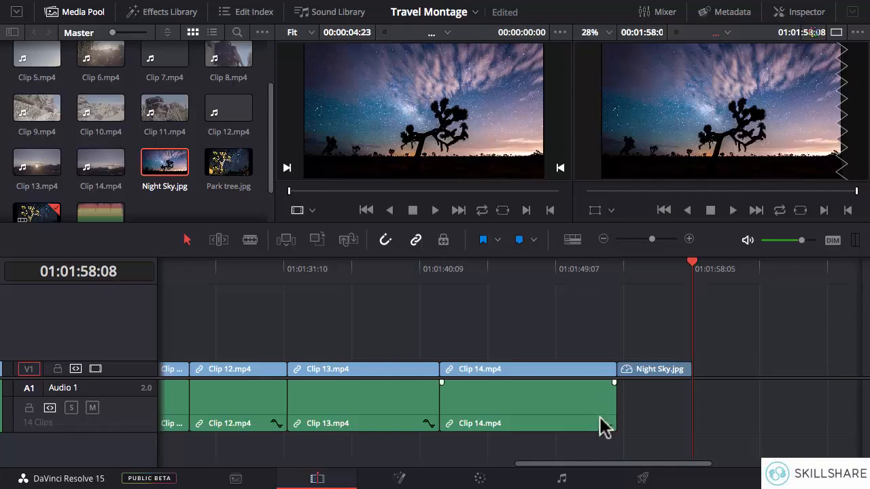
pyautogui.moveTo(587, 464); pyautogui.dragTo(206, 455)
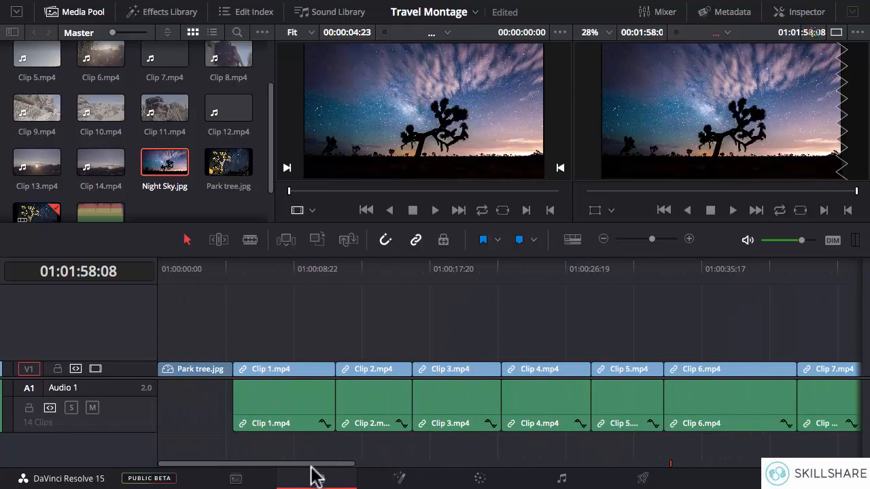
# Review the assembled timeline from start to end, then play it from Clip 6.mp4 into Clip 7.mp4 to check playback
pyautogui.moveTo(311, 467); pyautogui.dragTo(703, 468)
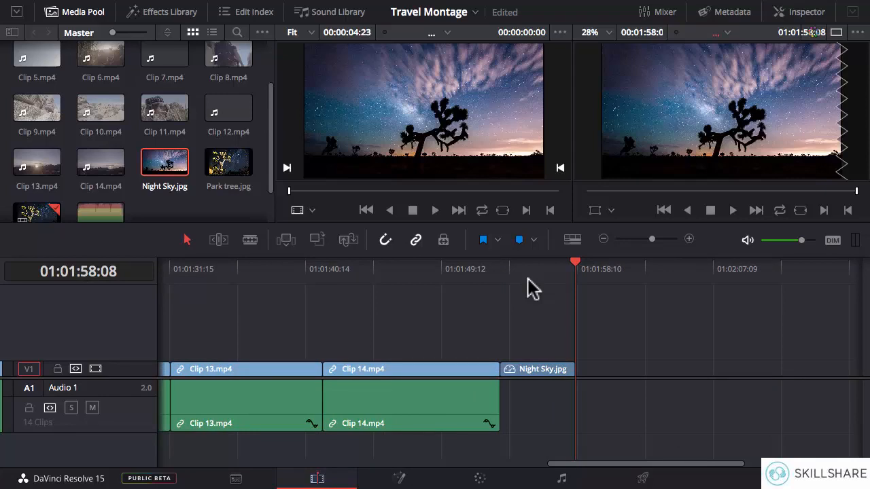
pyautogui.moveTo(578, 463); pyautogui.dragTo(197, 463)
pyautogui.click(384, 344)
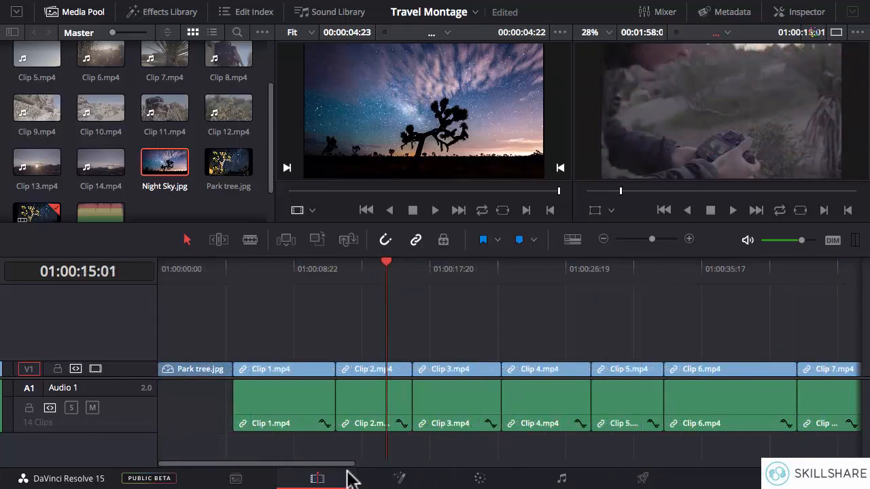
pyautogui.moveTo(347, 469); pyautogui.dragTo(405, 467)
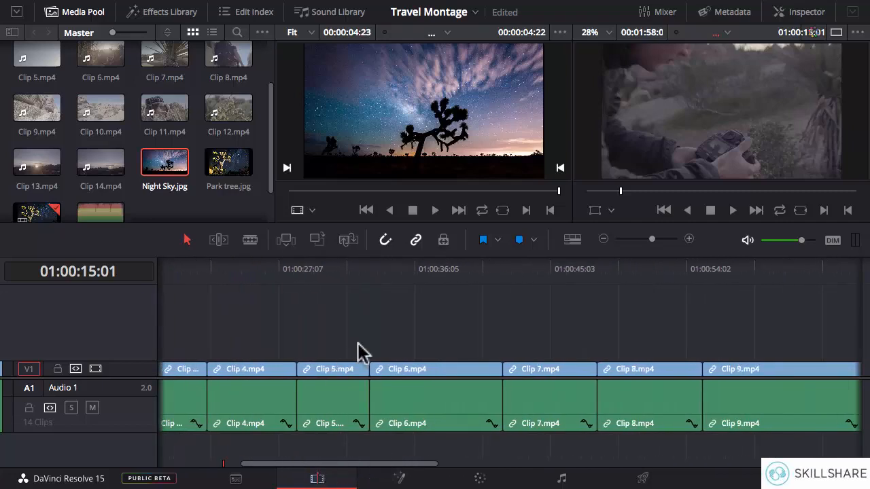
pyautogui.click(403, 276)
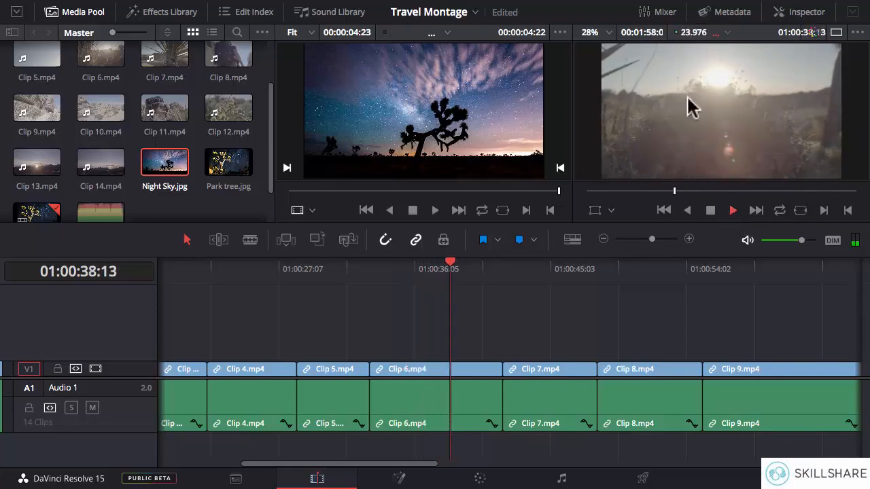
pyautogui.click(710, 210)
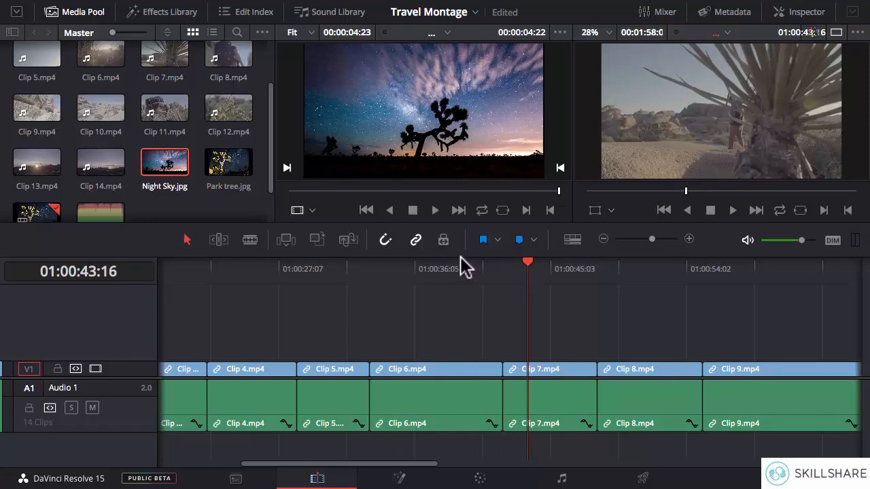
# Set the playback render cache mode to Smart
pyautogui.moveTo(417, 11)
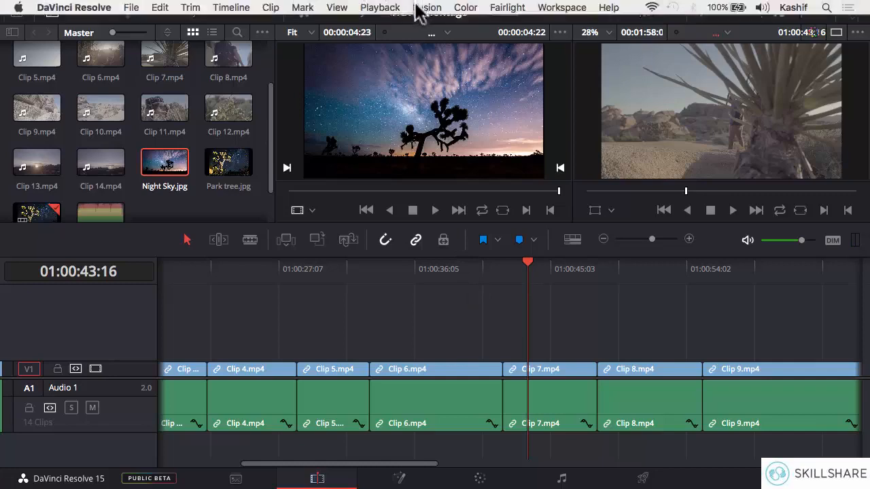
pyautogui.click(380, 8)
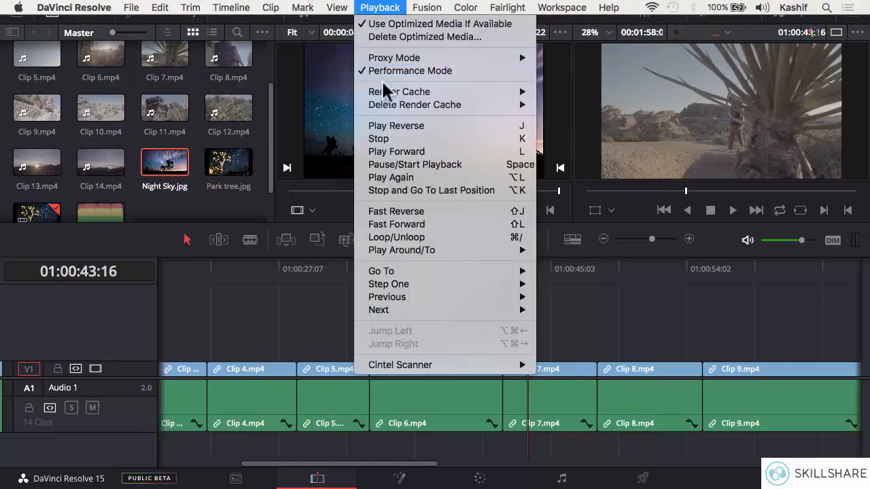
pyautogui.moveTo(383, 93)
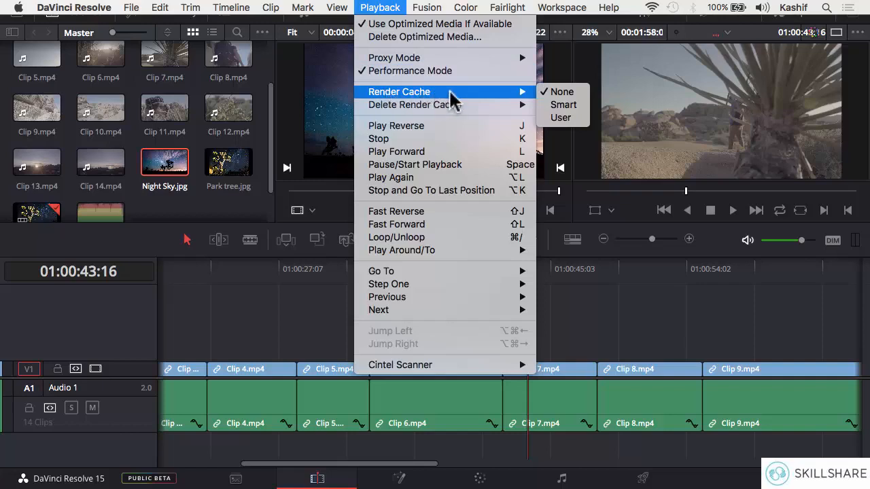
pyautogui.click(573, 114)
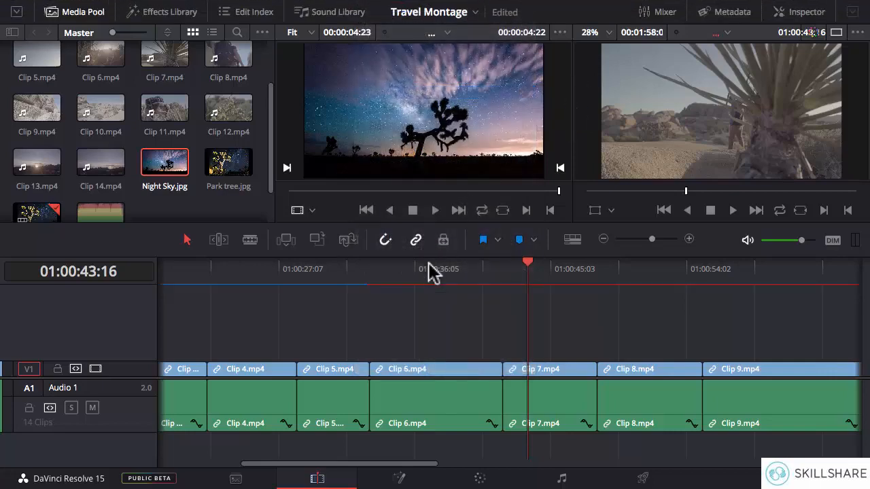
# Examine the render cache bar above the timeline clips to follow the caching progress from Clip 2.mp4 to Clip 11.mp4
pyautogui.moveTo(373, 468); pyautogui.dragTo(337, 435)
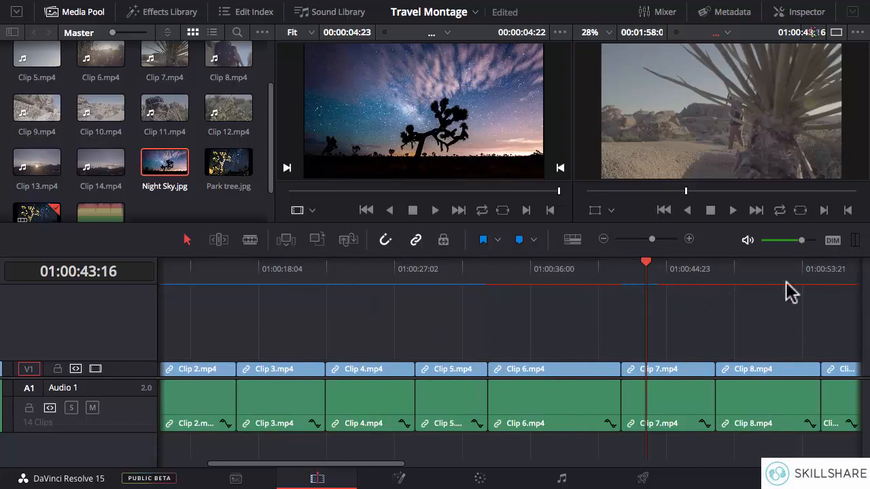
pyautogui.moveTo(392, 466); pyautogui.dragTo(432, 466)
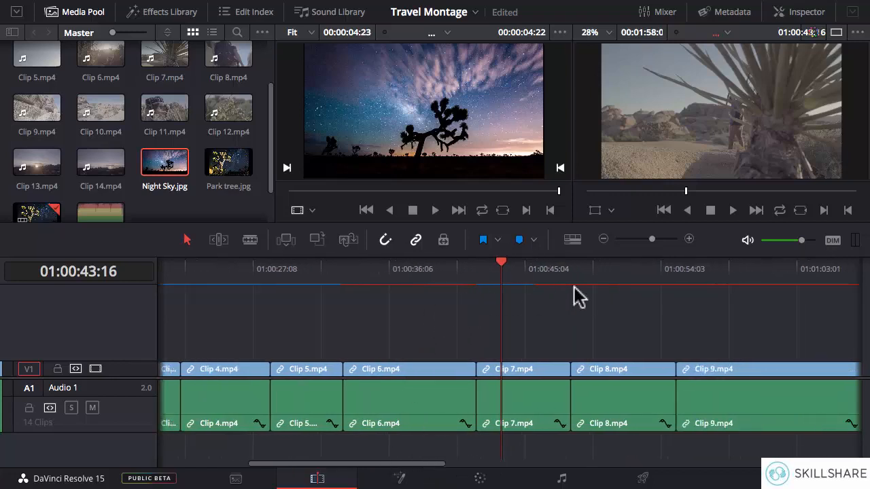
pyautogui.moveTo(435, 465); pyautogui.dragTo(511, 464)
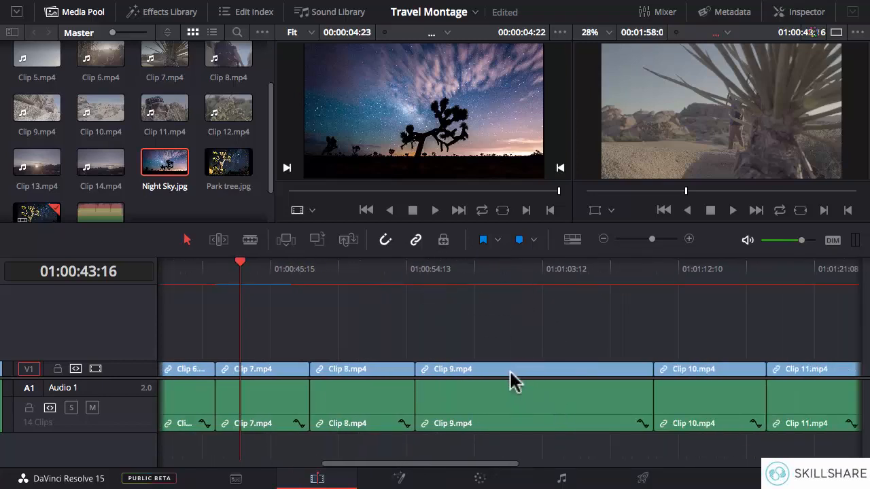
pyautogui.moveTo(477, 463); pyautogui.dragTo(351, 468)
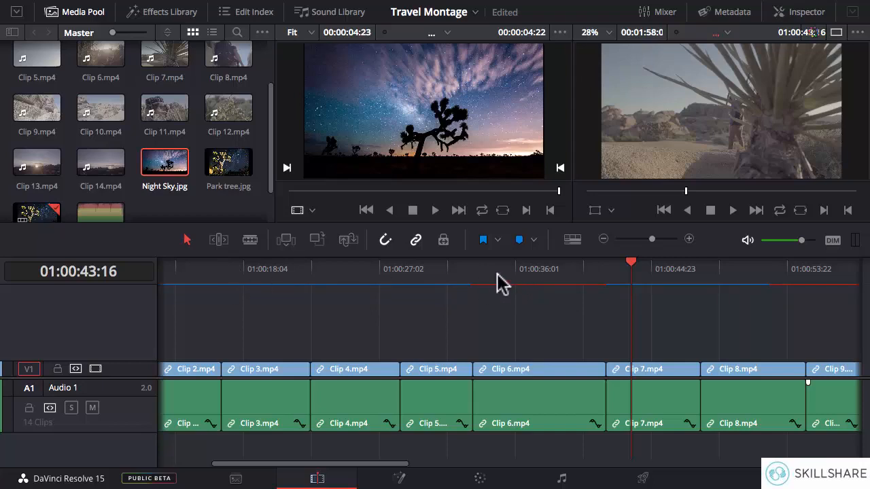
pyautogui.moveTo(314, 464); pyautogui.dragTo(303, 464)
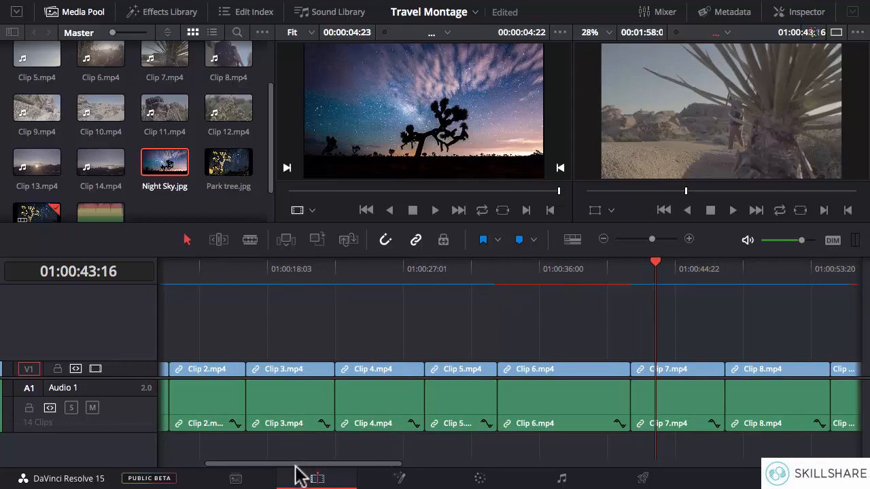
pyautogui.moveTo(296, 465); pyautogui.dragTo(450, 464)
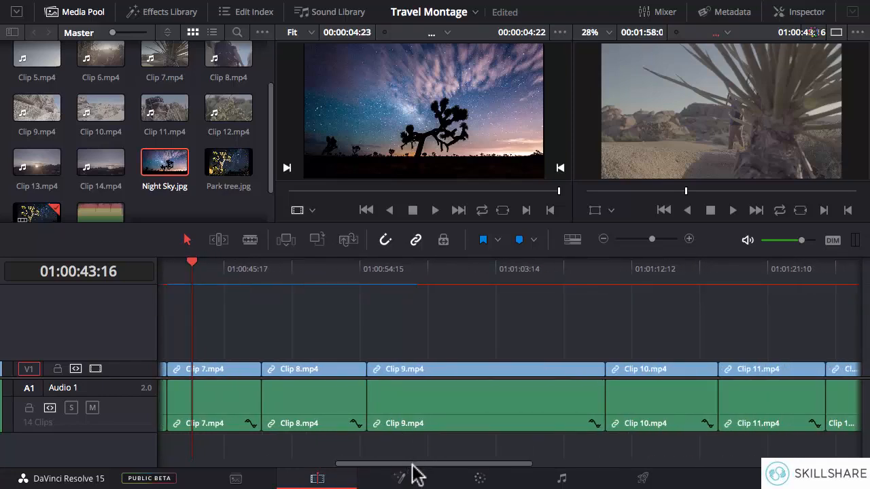
pyautogui.moveTo(412, 465)
pyautogui.mouseDown()
pyautogui.moveTo(429, 466)
pyautogui.moveTo(406, 466)
pyautogui.mouseUp()
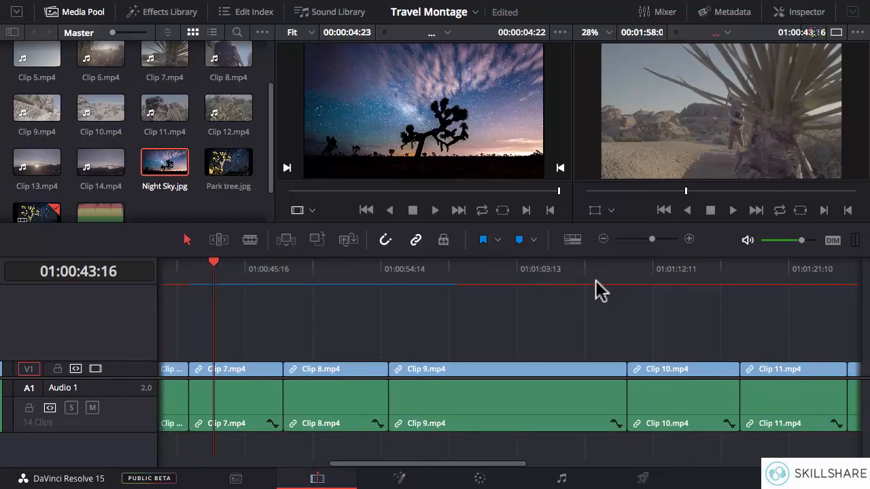
# Play the timeline from Clip 7.mp4 into Clip 9.mp4, past the end of the cached section, to compare playback smoothness
pyautogui.click(214, 262)
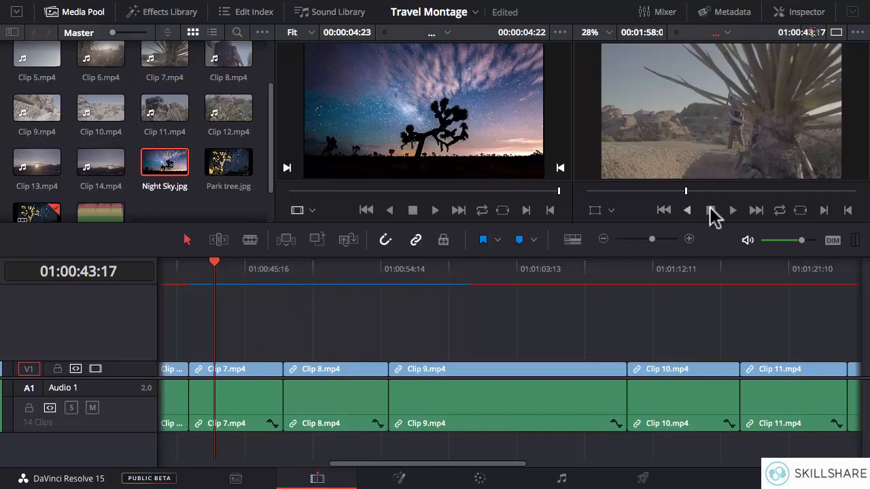
pyautogui.click(733, 211)
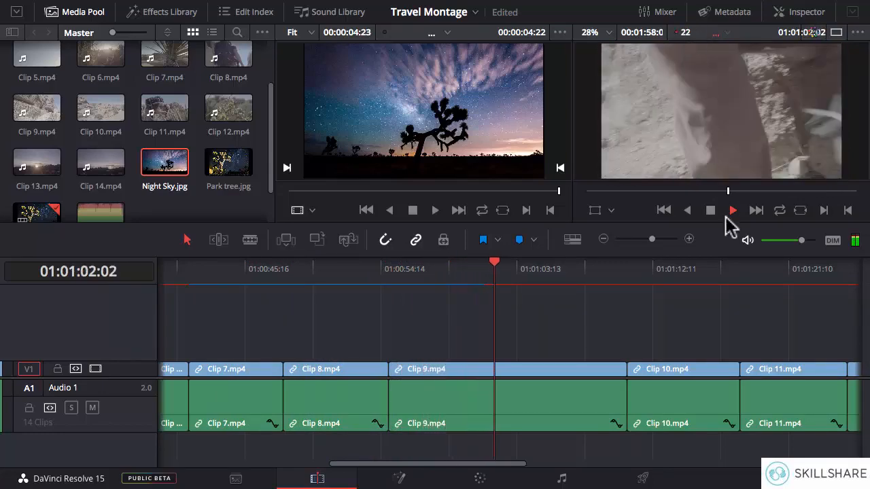
pyautogui.click(705, 211)
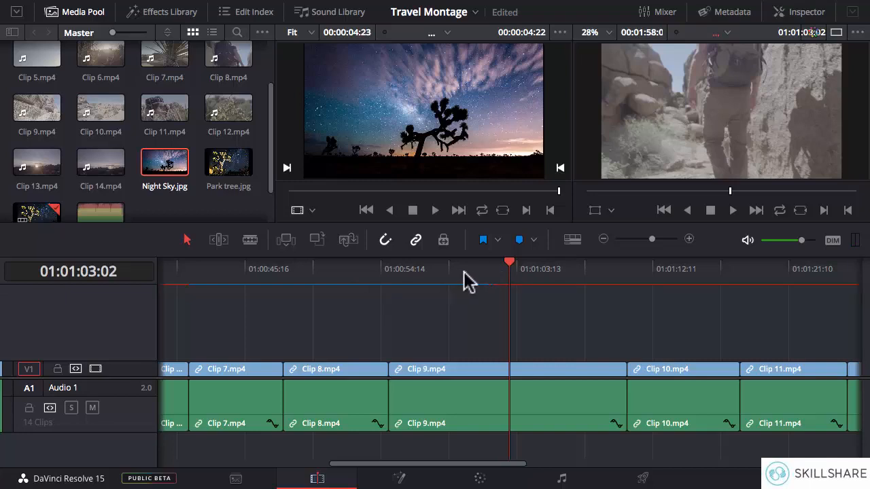
# Replay the cached section twice, starting near the end of Clip 7.mp4 and running through Clip 8.mp4
pyautogui.click(352, 285)
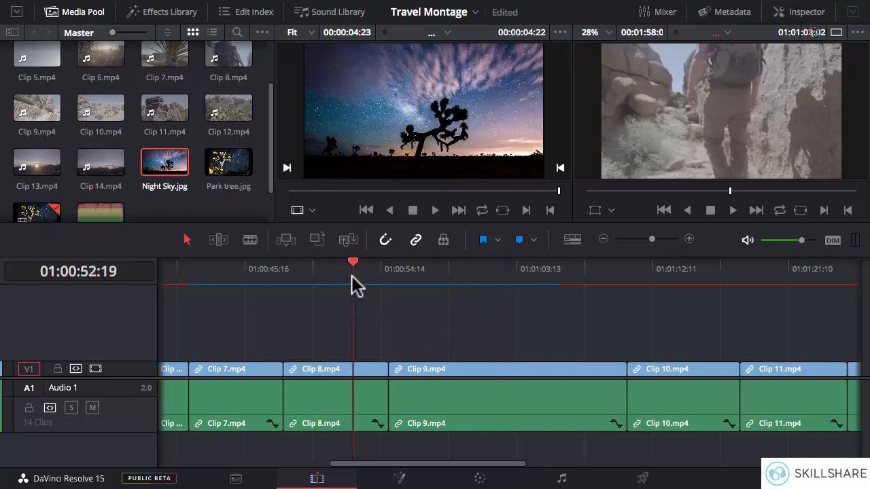
pyautogui.click(282, 280)
pyautogui.click(261, 273)
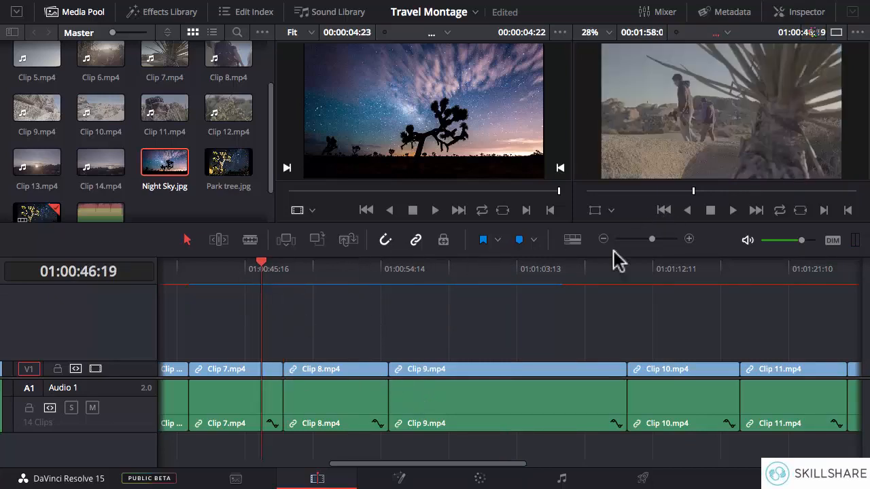
pyautogui.click(733, 211)
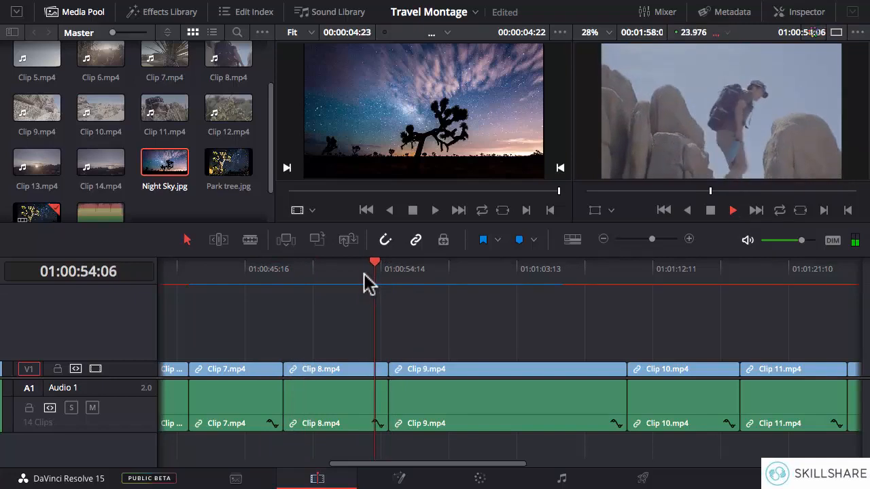
pyautogui.click(711, 212)
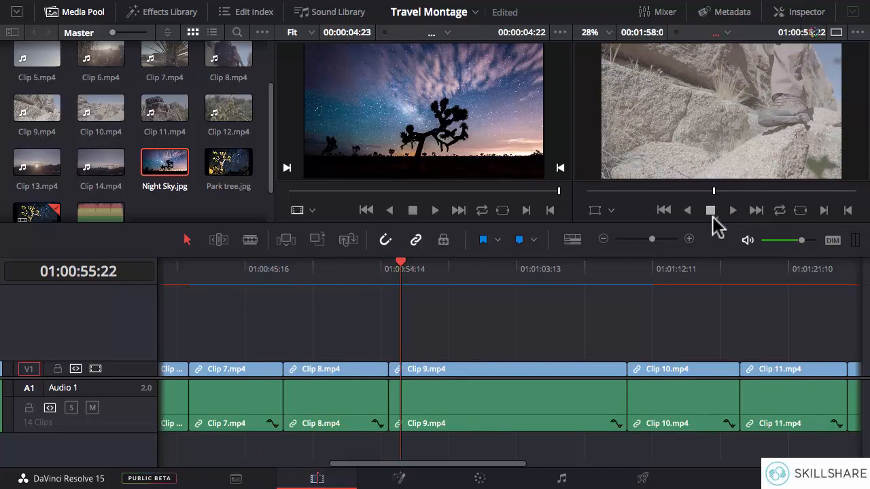
pyautogui.click(262, 271)
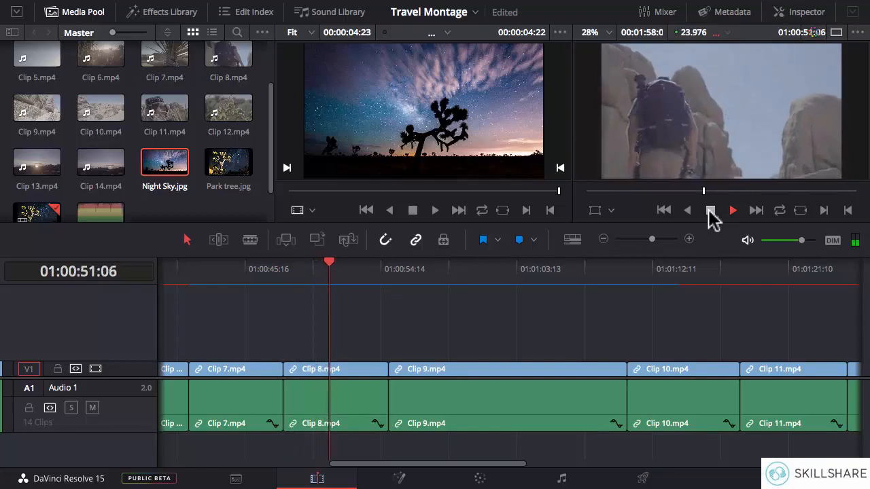
pyautogui.click(710, 211)
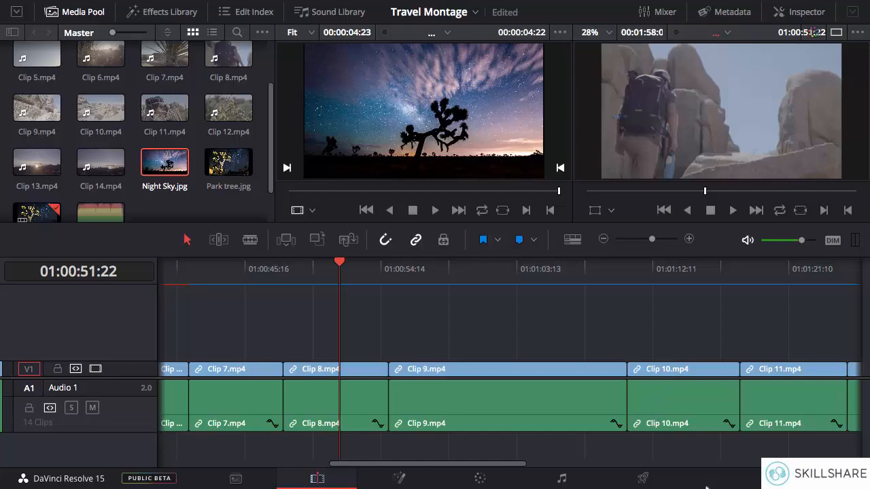
# Check the render cache bar over the whole timeline, from Clip 1.mp4 to Clip 14.mp4, and return to the start
pyautogui.moveTo(398, 467); pyautogui.dragTo(204, 469)
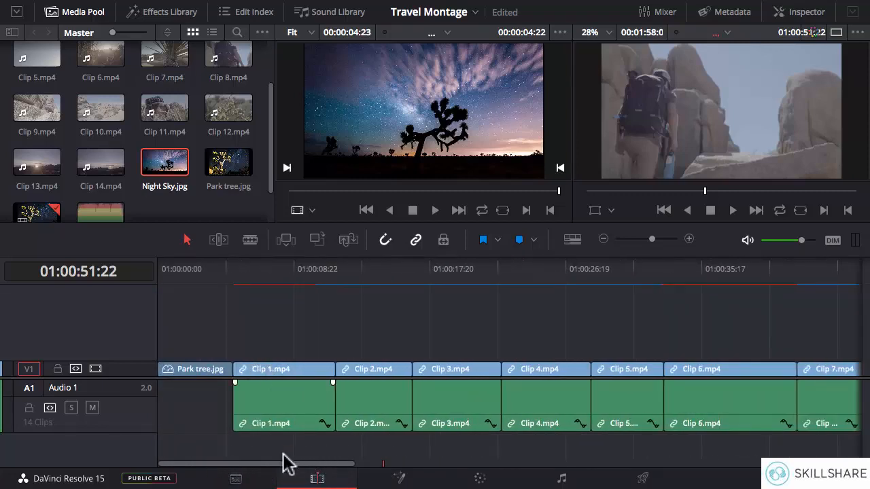
pyautogui.moveTo(283, 467); pyautogui.dragTo(646, 462)
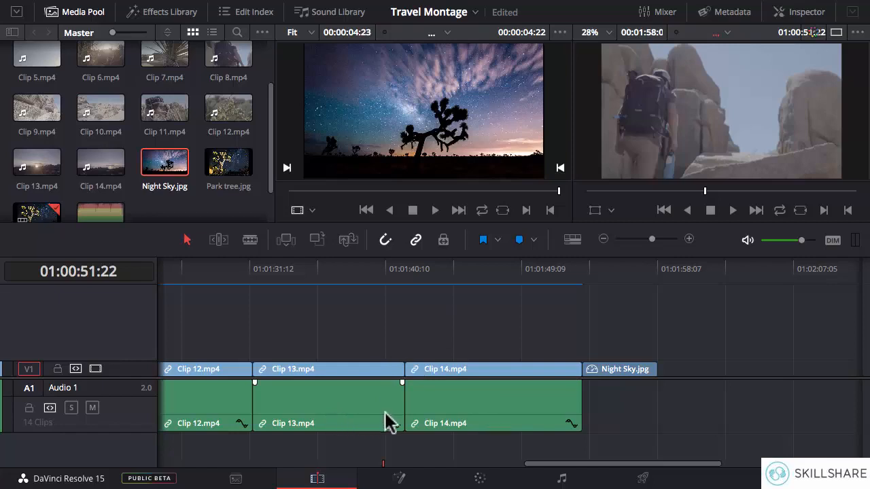
pyautogui.moveTo(566, 464); pyautogui.dragTo(169, 468)
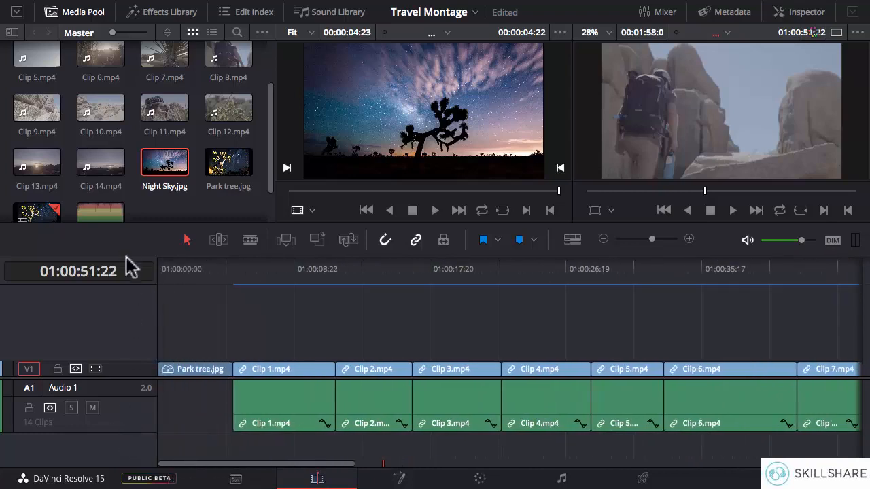
# Place Workout.mp3 at the timeline's start on a new Audio 2 track and enlarge the audio area to show both tracks
pyautogui.moveTo(107, 223); pyautogui.dragTo(169, 444)
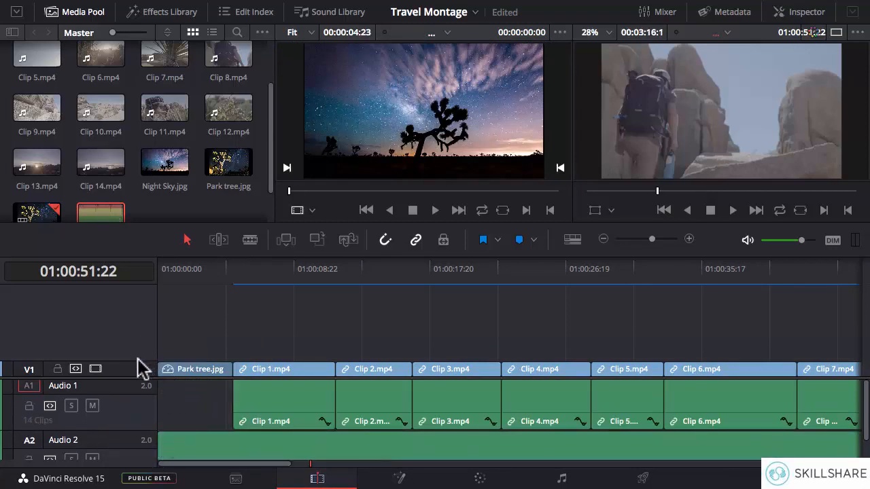
pyautogui.moveTo(136, 363); pyautogui.dragTo(137, 358)
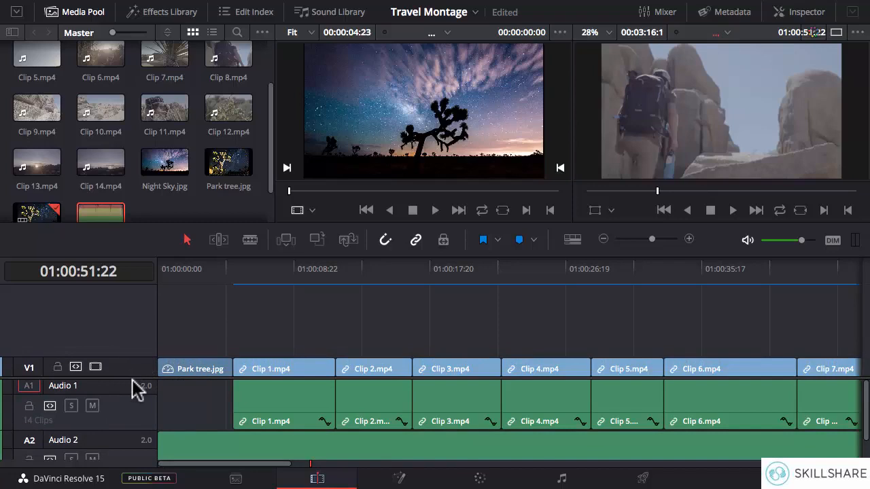
pyautogui.moveTo(130, 378); pyautogui.dragTo(129, 335)
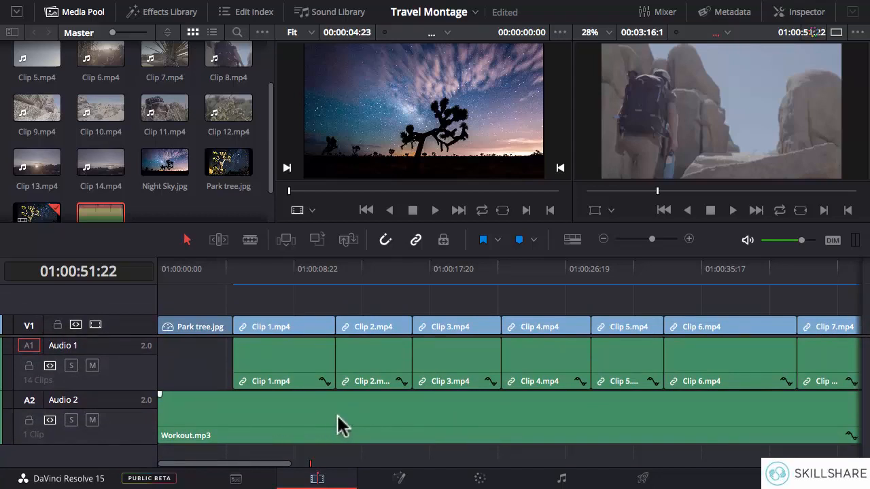
# Turn on audio waveforms for the timeline clips and look over them along both audio tracks toward Clip 14.mp4
pyautogui.click(572, 241)
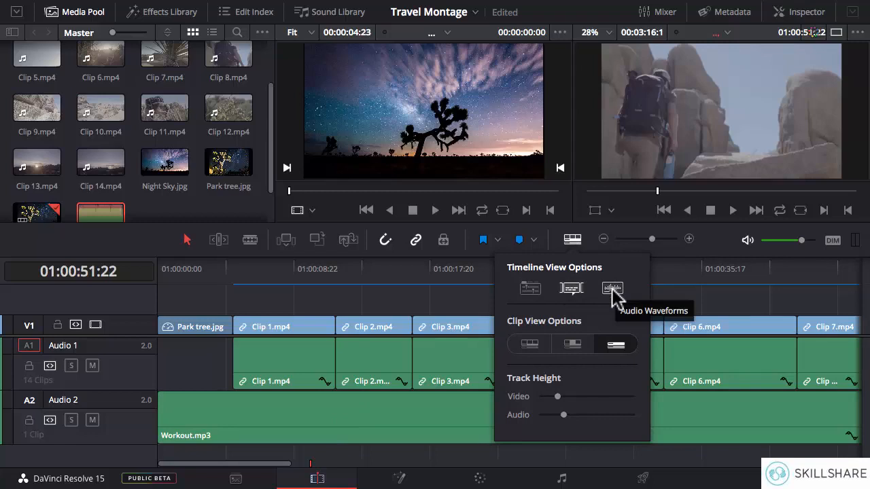
pyautogui.click(612, 289)
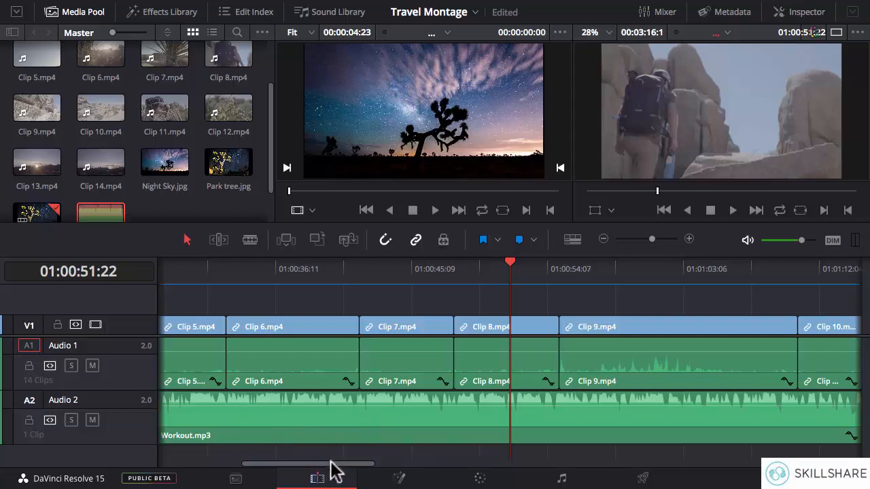
pyautogui.moveTo(333, 471); pyautogui.dragTo(330, 471)
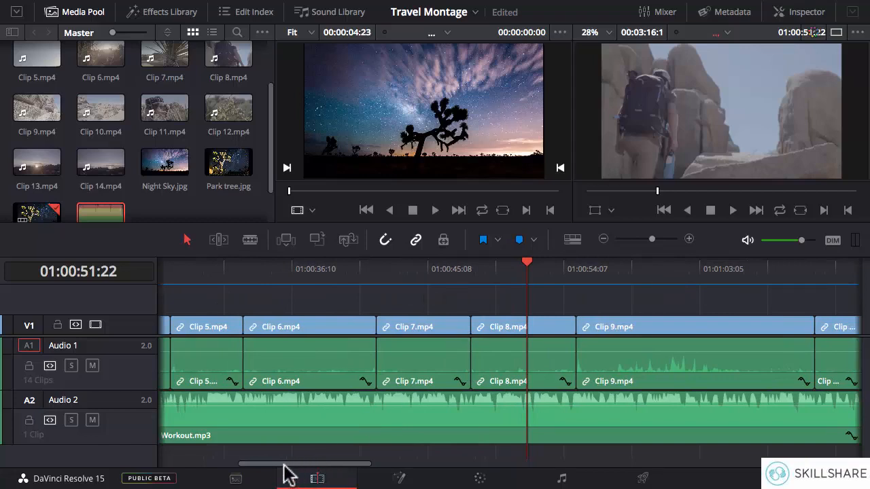
pyautogui.moveTo(290, 461); pyautogui.dragTo(485, 453)
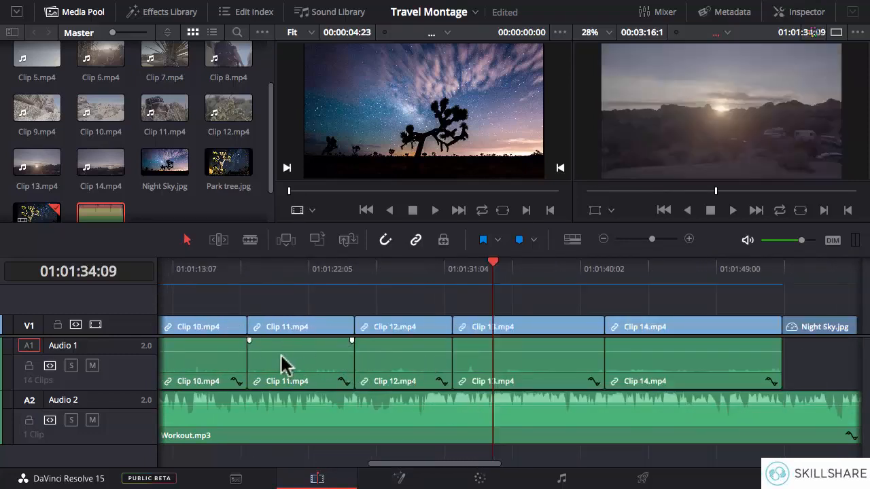
# Play a short passage of Clip 9.mp4 from near its start to hear its own sound together with the music
pyautogui.moveTo(410, 466); pyautogui.dragTo(331, 469)
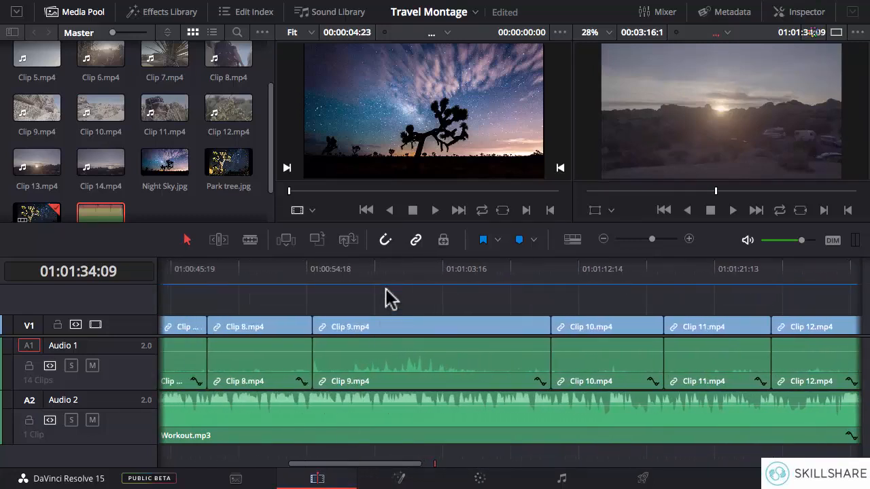
pyautogui.click(351, 271)
pyautogui.press('space')
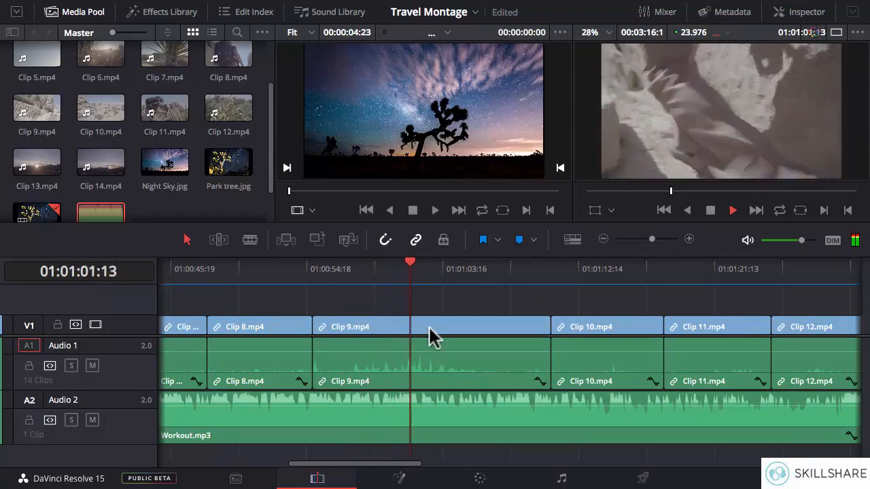
pyautogui.press('space')
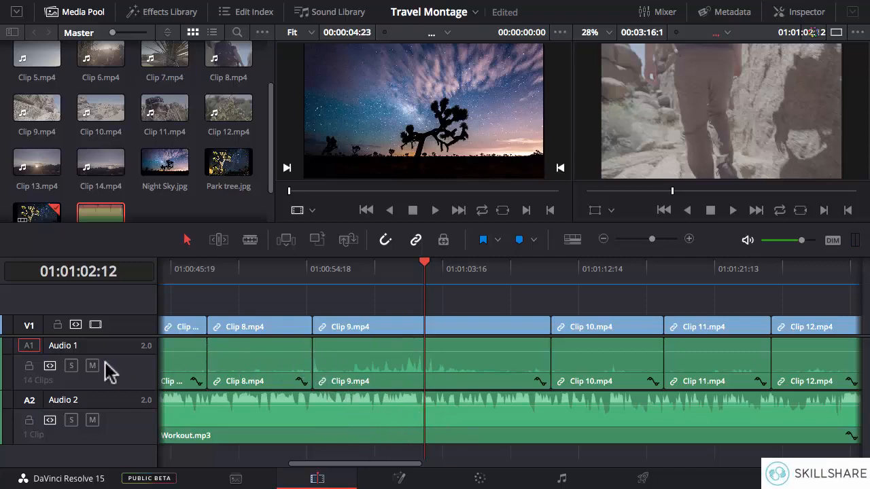
# Delete the Audio 1 track that holds the video clips' original sound
pyautogui.rightClick(126, 372)
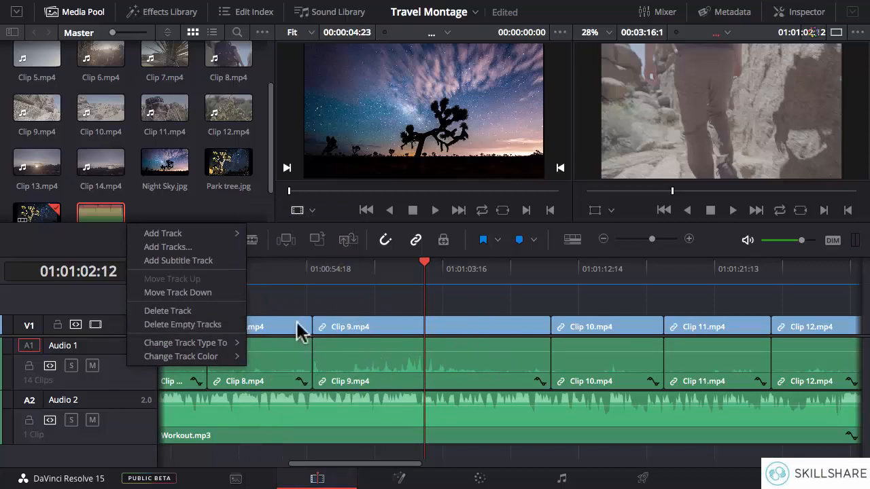
pyautogui.click(184, 319)
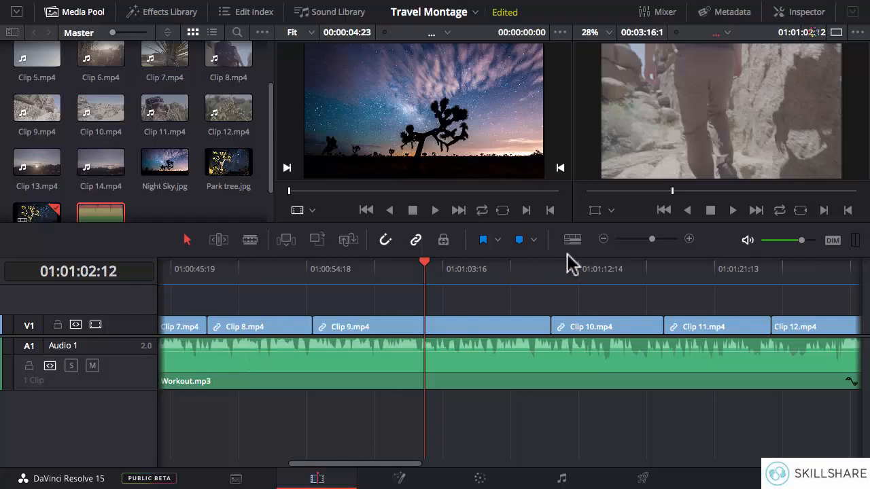
pyautogui.click(603, 240)
pyautogui.click(604, 240)
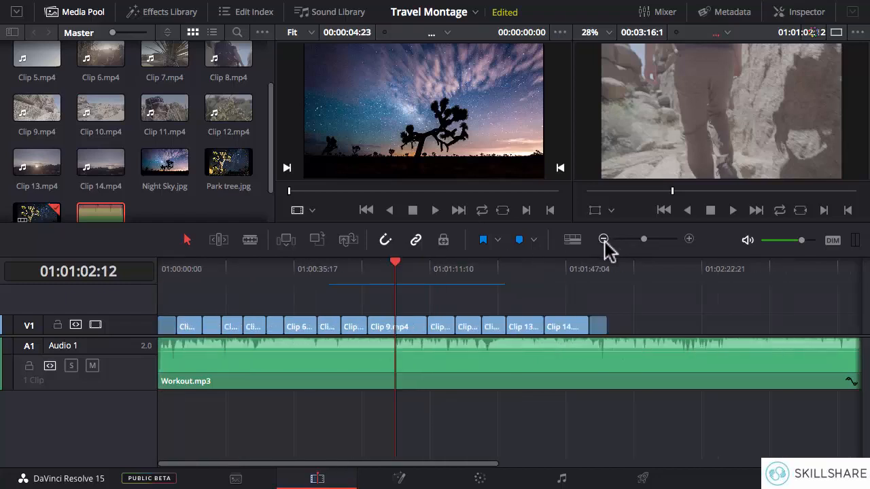
pyautogui.click(603, 240)
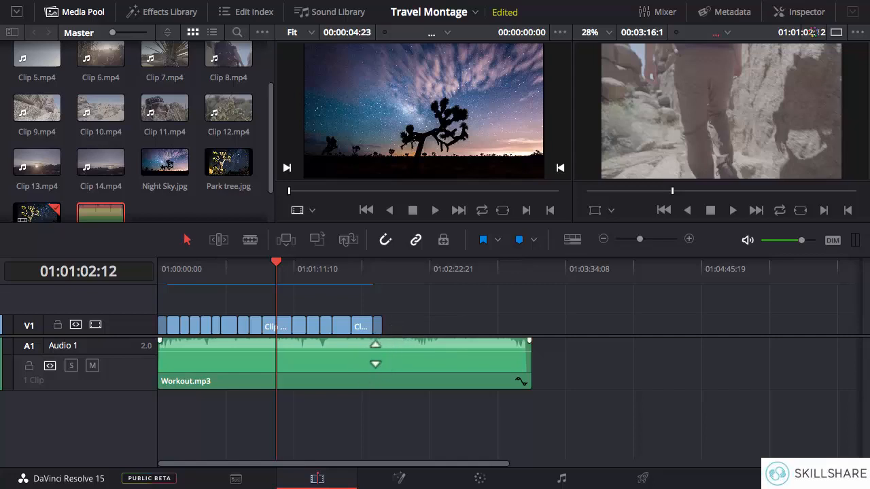
# Cut Workout.mp3 at the end of Night Sky.jpg, at 01:01:58:08, and delete the music beyond the cut
pyautogui.press('super+equal')
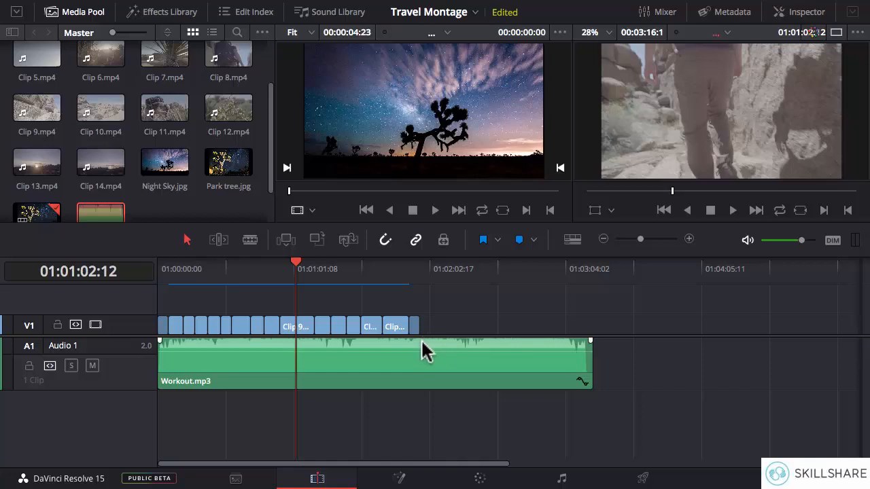
pyautogui.scroll(-3, 421, 343)
pyautogui.scroll(8, 421, 343)
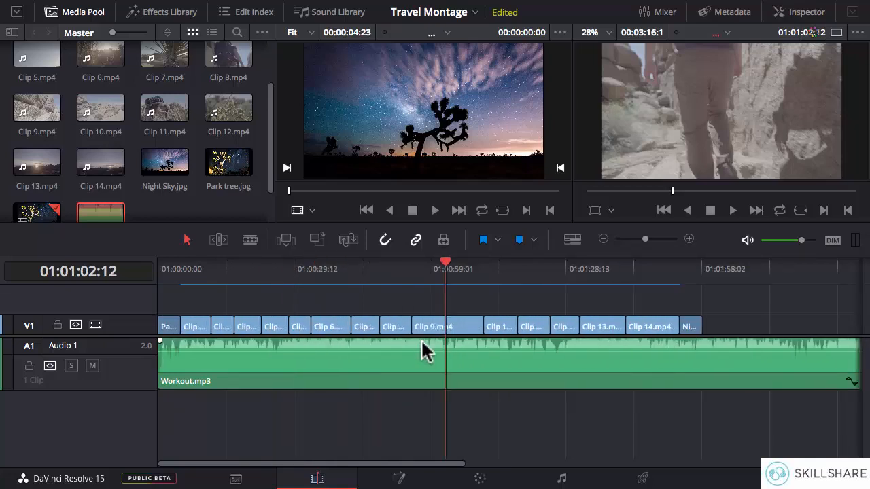
pyautogui.scroll(3, 421, 342)
pyautogui.moveTo(427, 463); pyautogui.dragTo(579, 468)
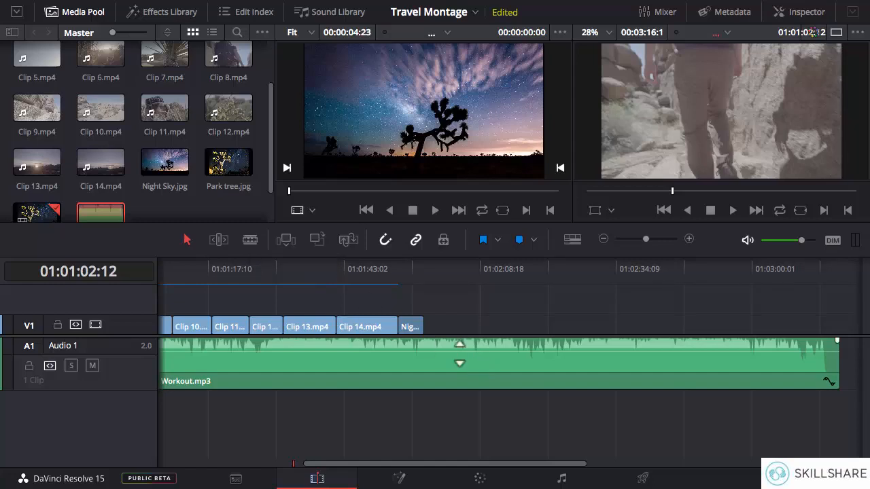
pyautogui.press('b')
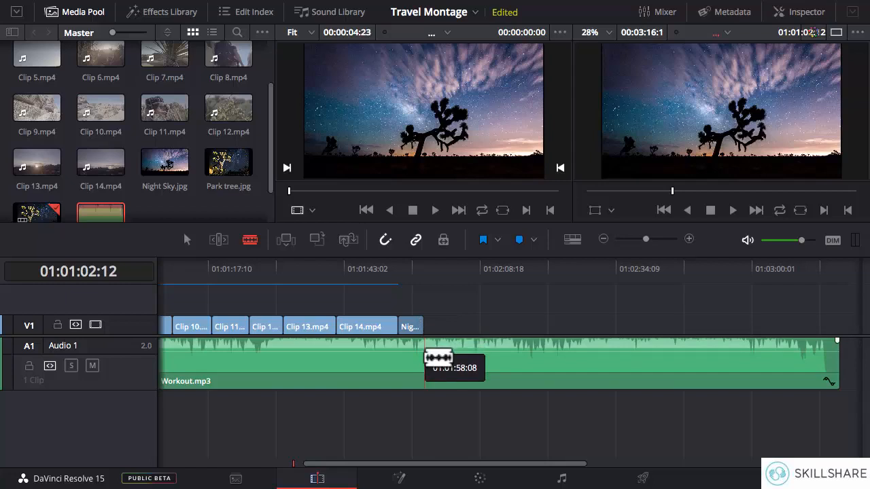
pyautogui.click(423, 359)
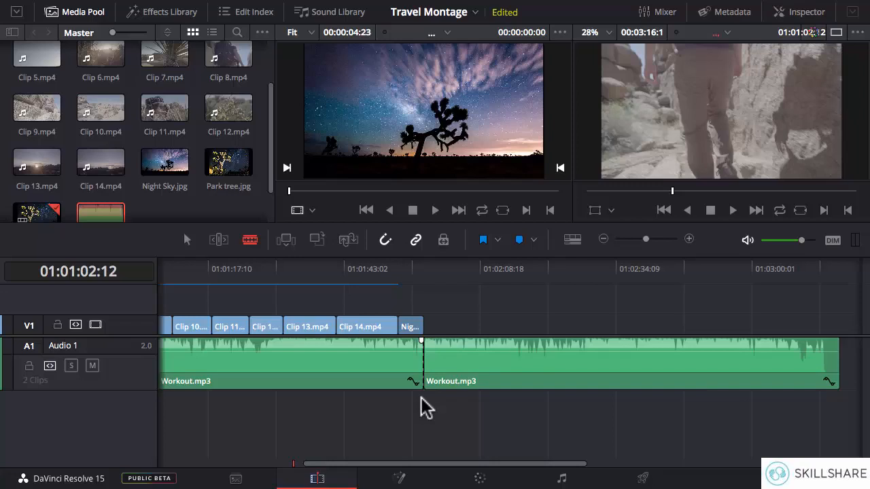
pyautogui.press('a')
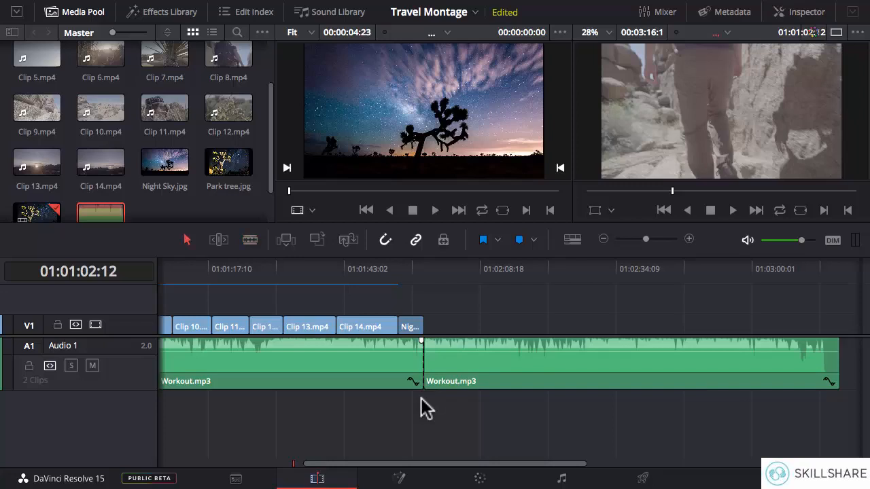
pyautogui.click(504, 361)
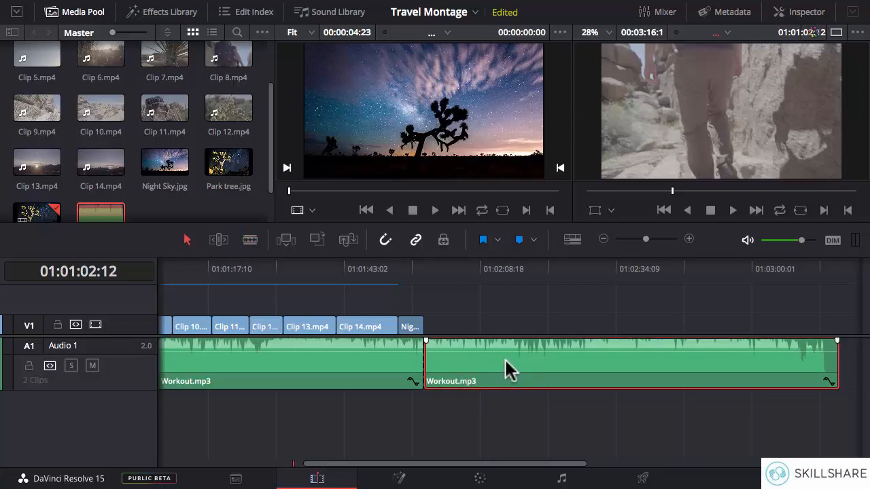
pyautogui.press('Delete')
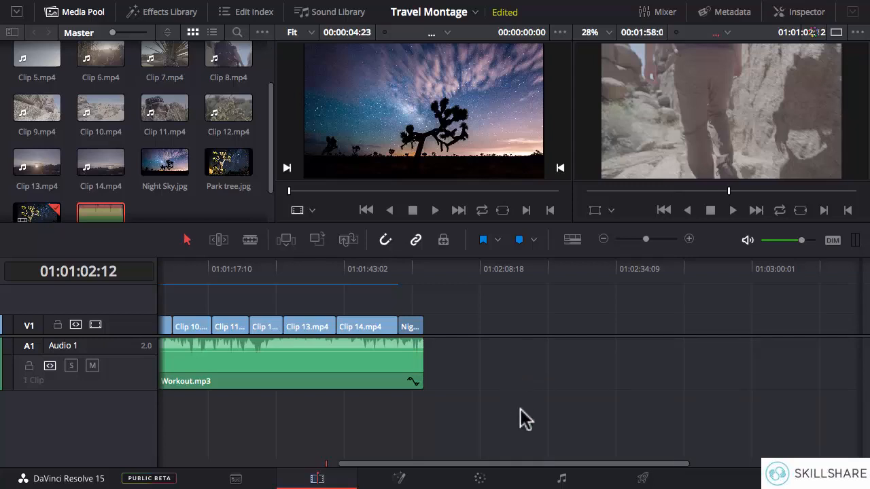
# Move the playhead to the end of Night Sky.jpg and check the trimmed music against the clips across the timeline
pyautogui.moveTo(536, 464); pyautogui.dragTo(484, 465)
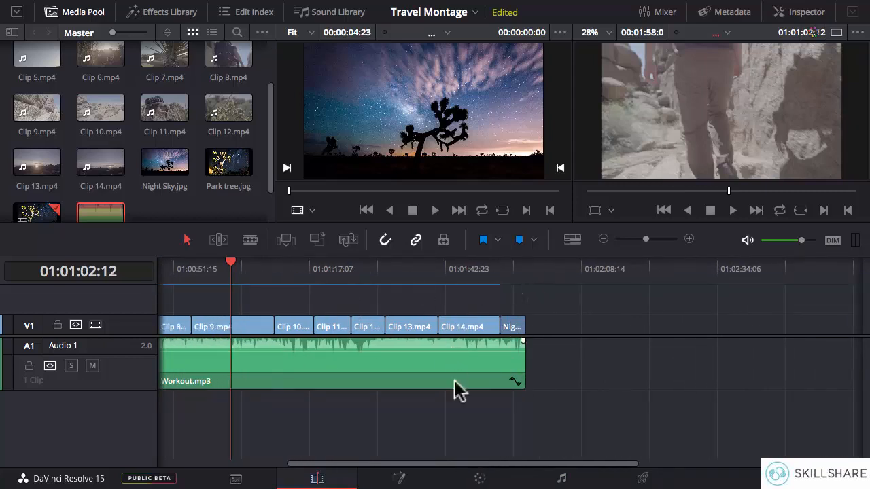
pyautogui.moveTo(476, 466); pyautogui.dragTo(388, 466)
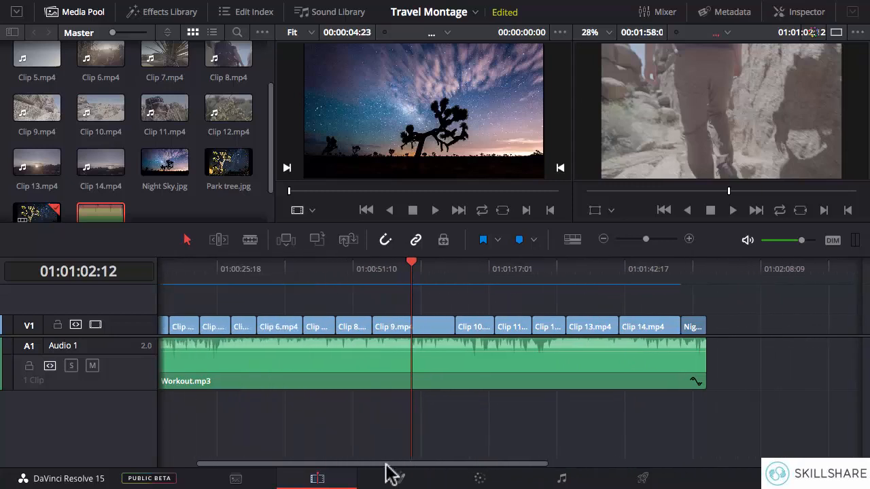
pyautogui.click(709, 276)
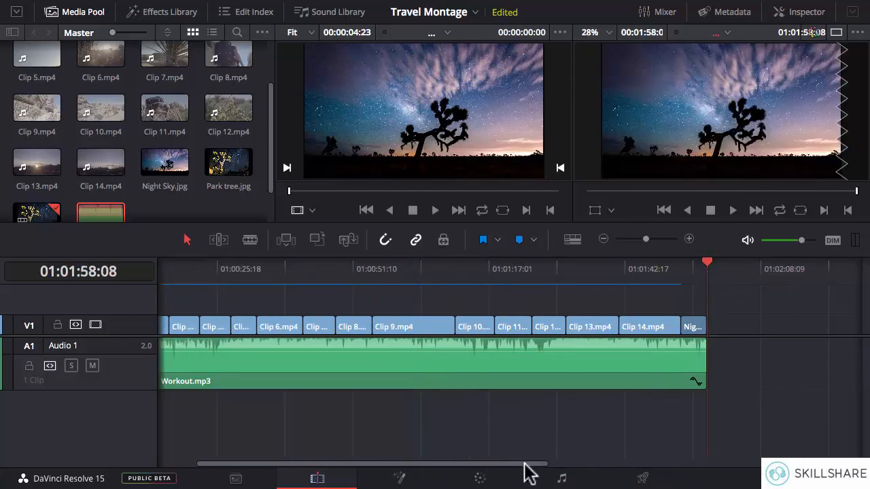
pyautogui.moveTo(527, 466); pyautogui.dragTo(476, 466)
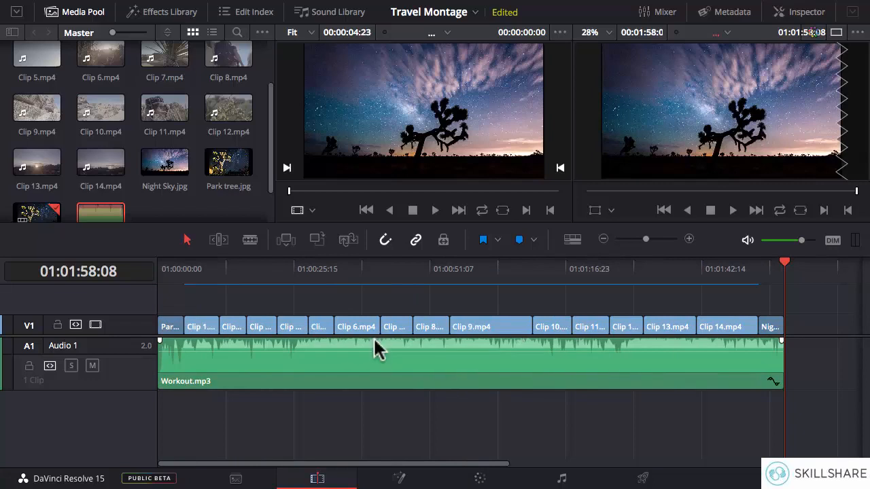
# Compare the timeline's end and opening at different magnifications, and place the playhead within Clip 1.mp4 at 01:00:07:06
pyautogui.press('super+minus')
pyautogui.press('super+equal')
pyautogui.press('super+equal')
pyautogui.press('super+equal')
pyautogui.press('super+equal')
pyautogui.press('super+equal')
pyautogui.press('super+equal')
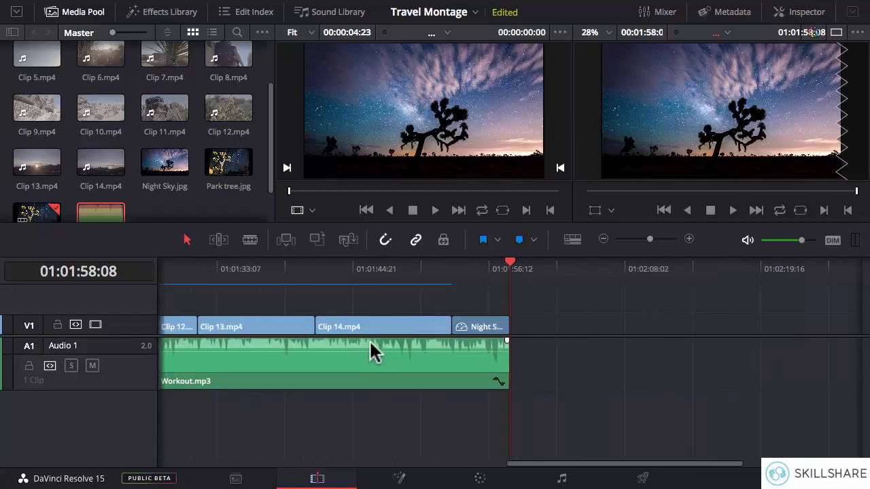
pyautogui.moveTo(635, 464); pyautogui.dragTo(248, 467)
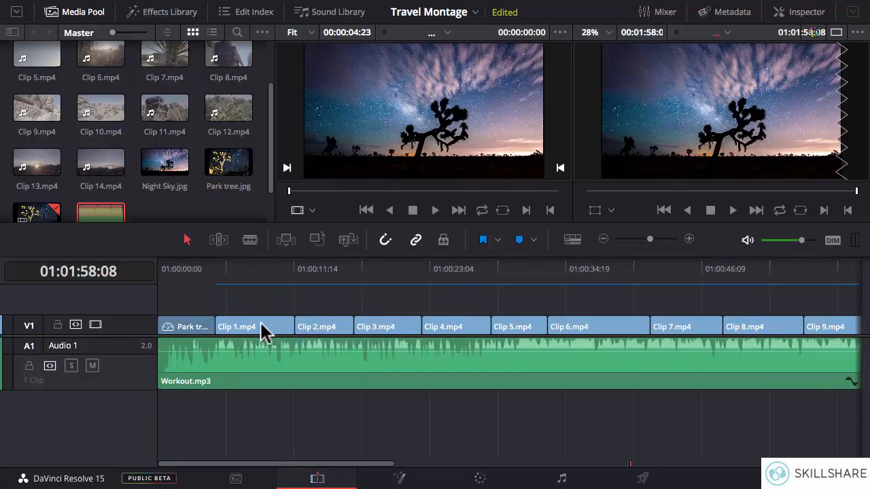
pyautogui.press('super+minus')
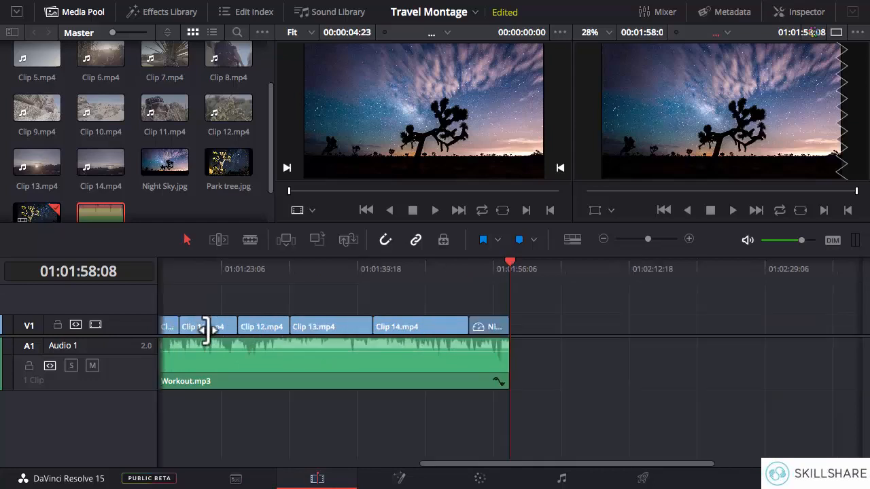
pyautogui.press('super+equal')
pyautogui.press('super+equal')
pyautogui.press('super+equal')
pyautogui.press('super+equal')
pyautogui.moveTo(788, 463); pyautogui.dragTo(152, 455)
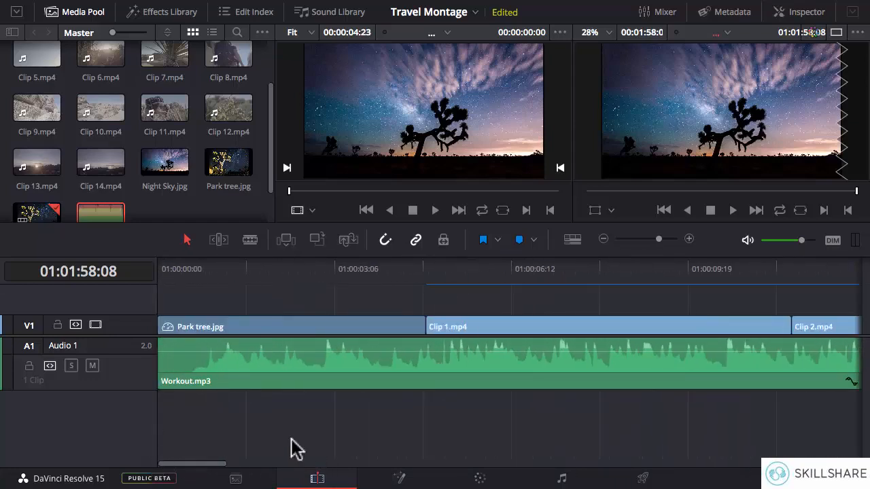
pyautogui.moveTo(208, 463); pyautogui.dragTo(228, 467)
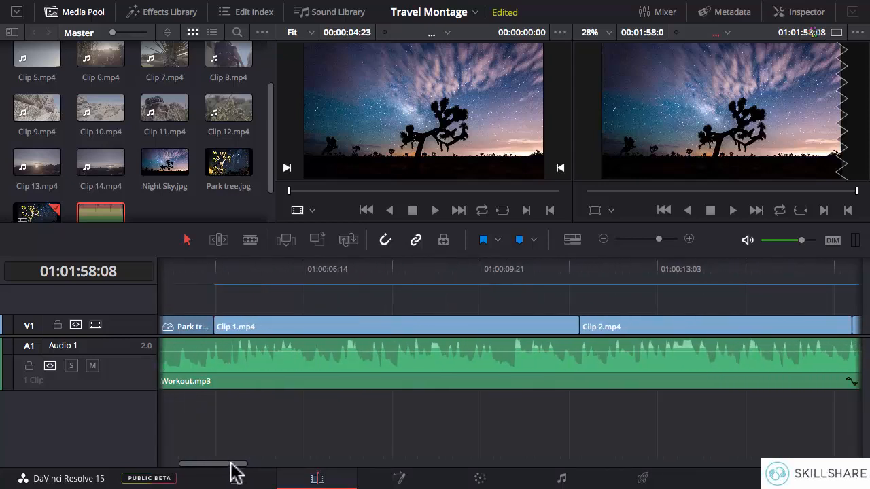
pyautogui.click(338, 270)
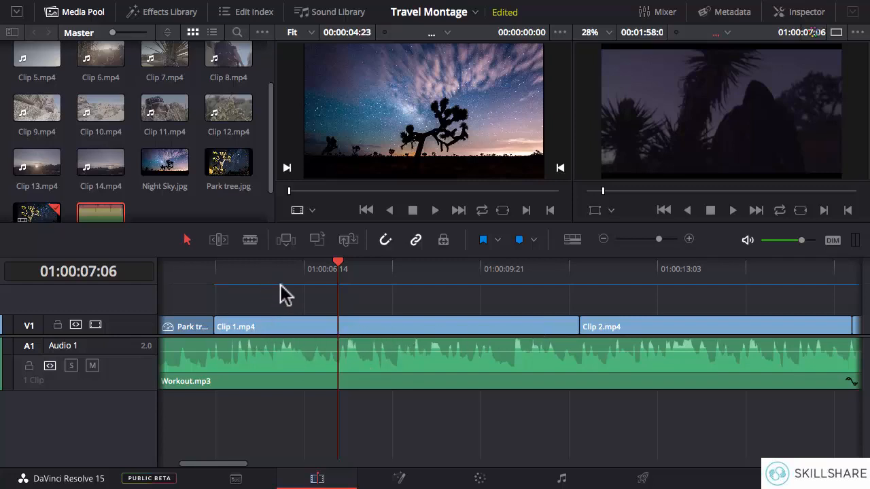
# Split Clip 1.mp4 at about 01:00:05:19, try and undo a plain delete of its opening piece, and ripple delete that piece
pyautogui.click(251, 240)
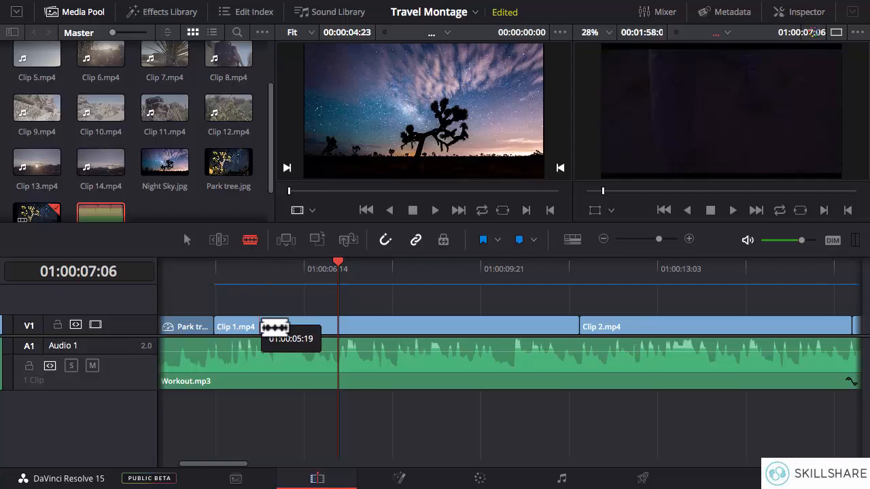
pyautogui.click(266, 327)
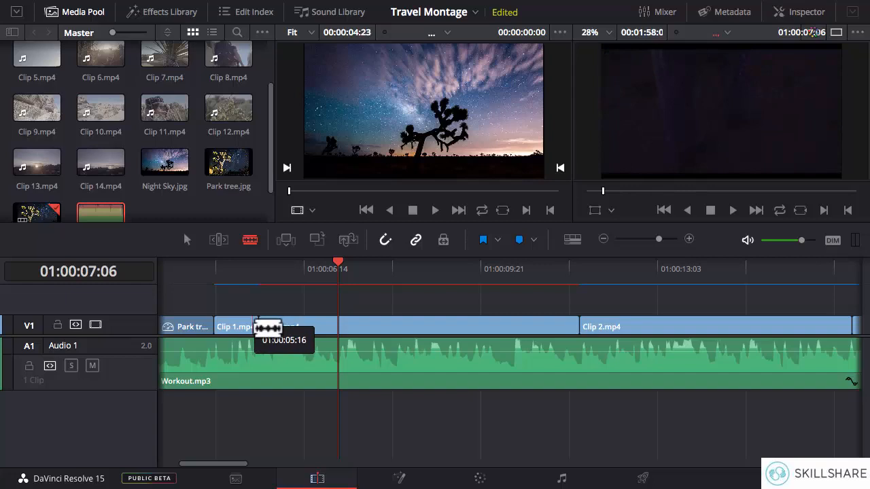
pyautogui.press('a')
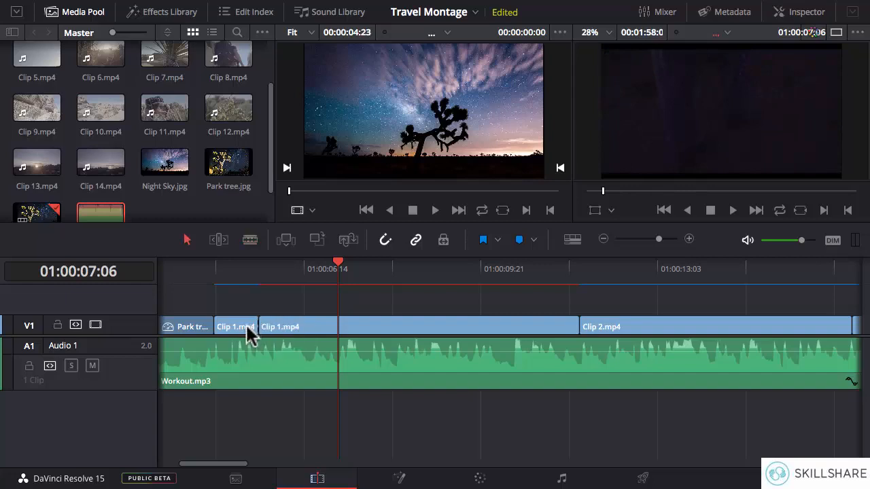
pyautogui.click(246, 333)
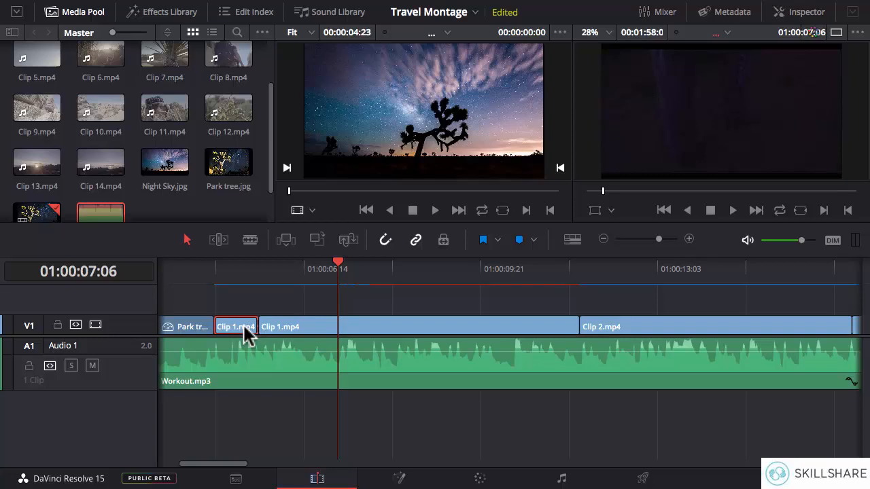
pyautogui.press('BackSpace')
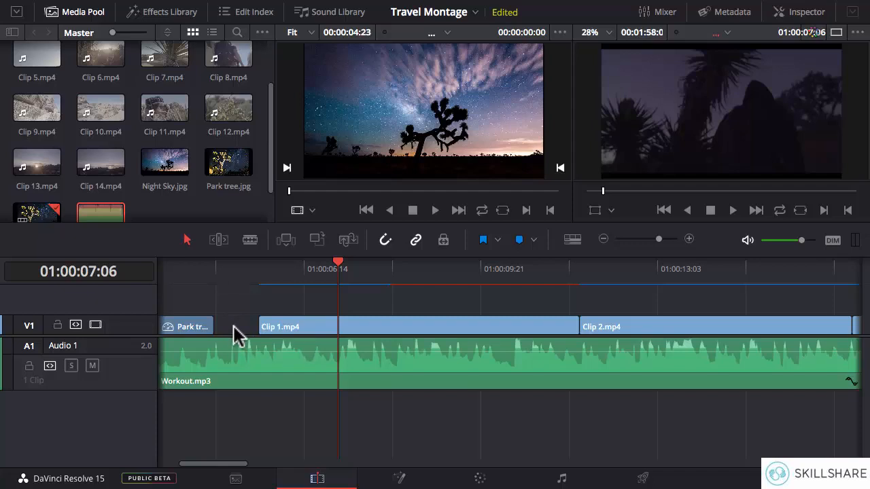
pyautogui.hotkey('ctrl', 'z')
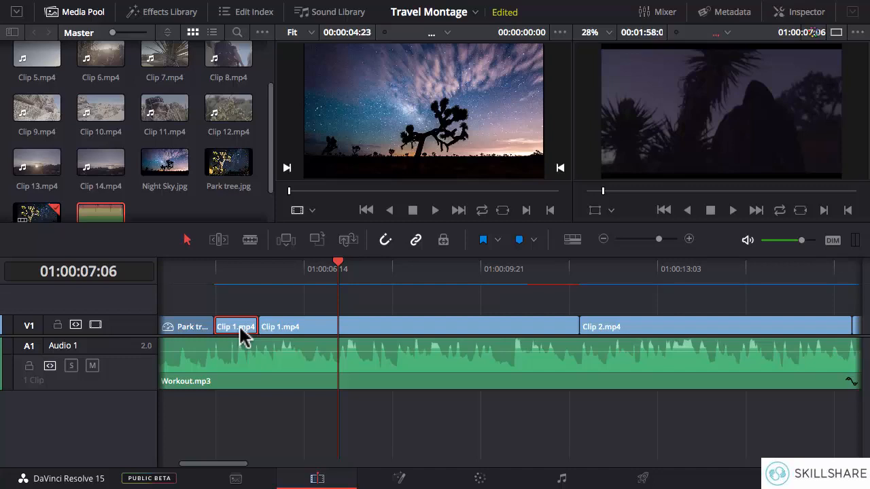
pyautogui.press('Delete')
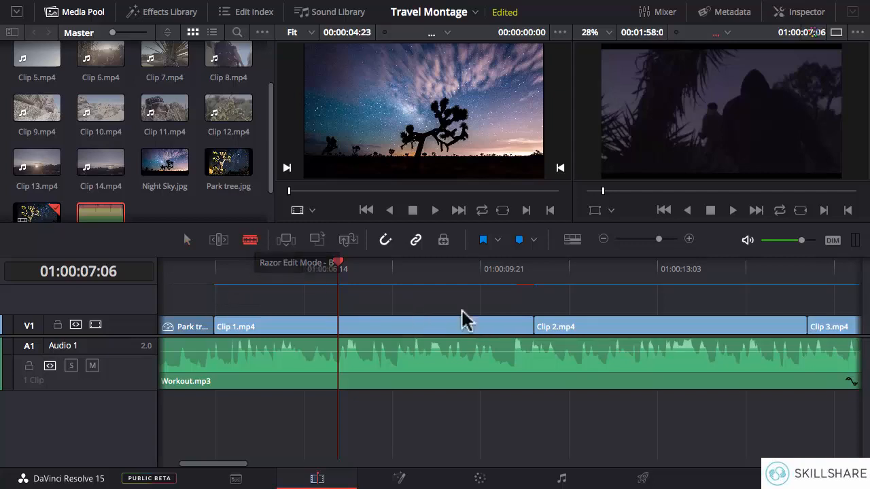
# Cut Clip 1.mp4 shortly before its end and ripple delete the tail piece so Clip 2.mp4 directly follows
pyautogui.click(492, 328)
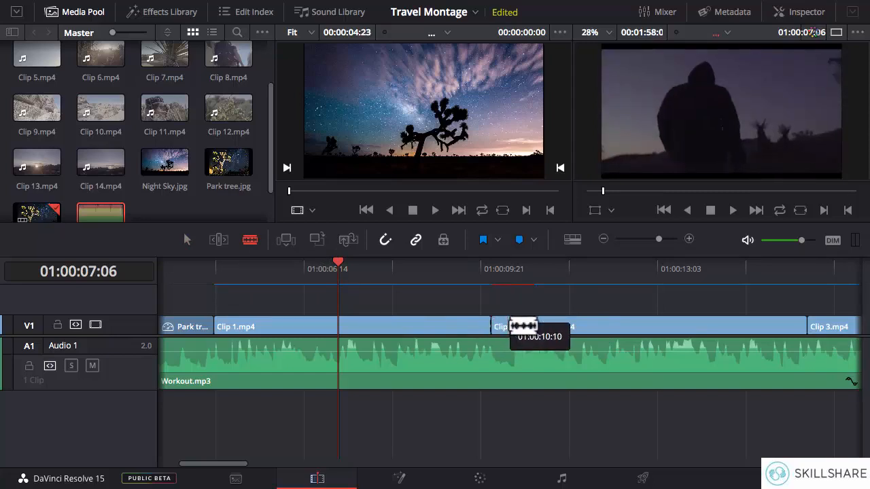
pyautogui.click(534, 327)
pyautogui.press('a')
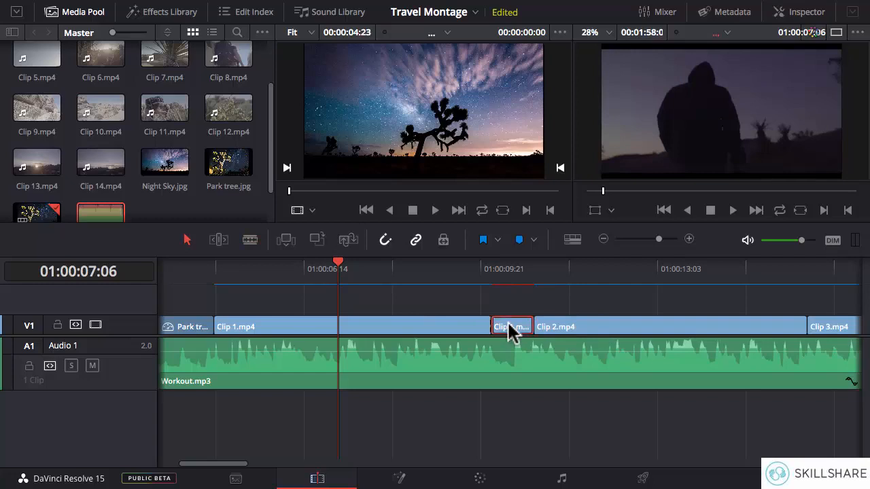
pyautogui.press('BackSpace')
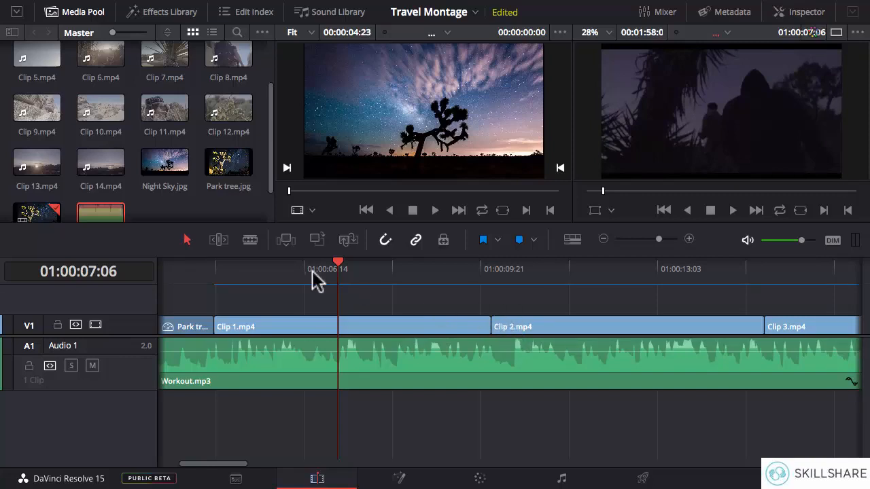
# Shorten the end of Clip 1.mp4 and trim both ends of Clip 2.mp4, leaving the neighbouring clips in place
pyautogui.click(486, 325)
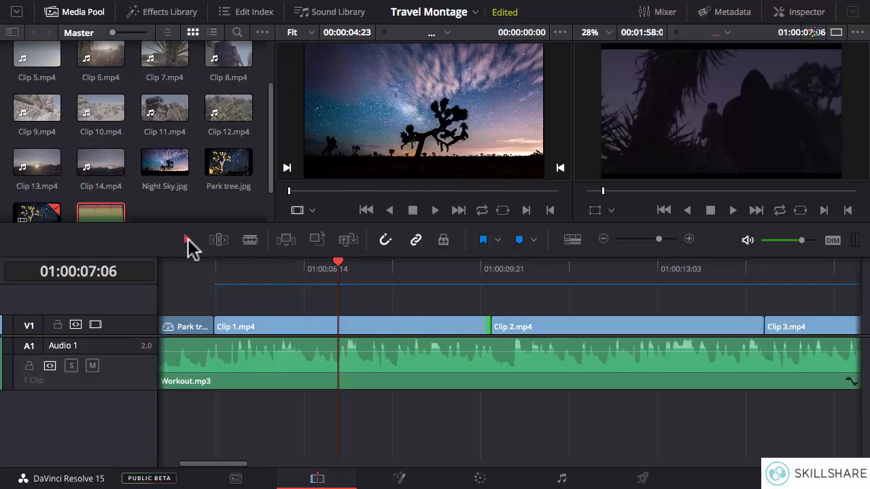
pyautogui.click(485, 326)
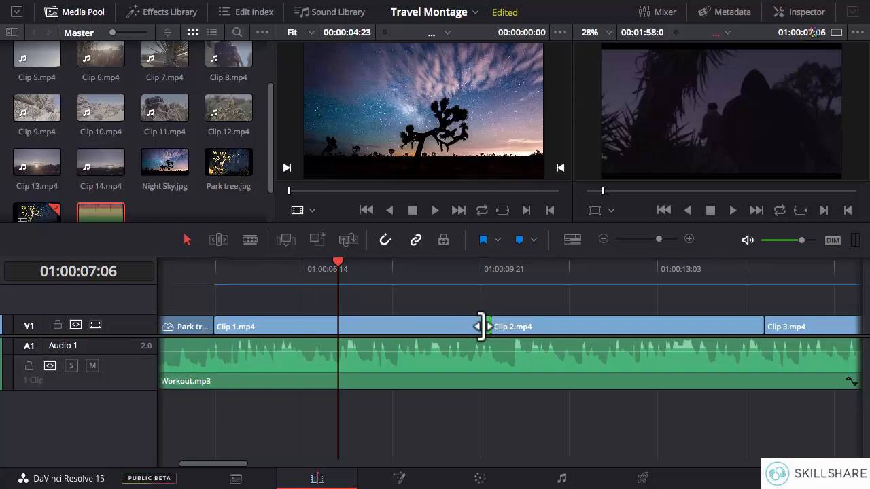
pyautogui.moveTo(481, 326); pyautogui.dragTo(442, 326)
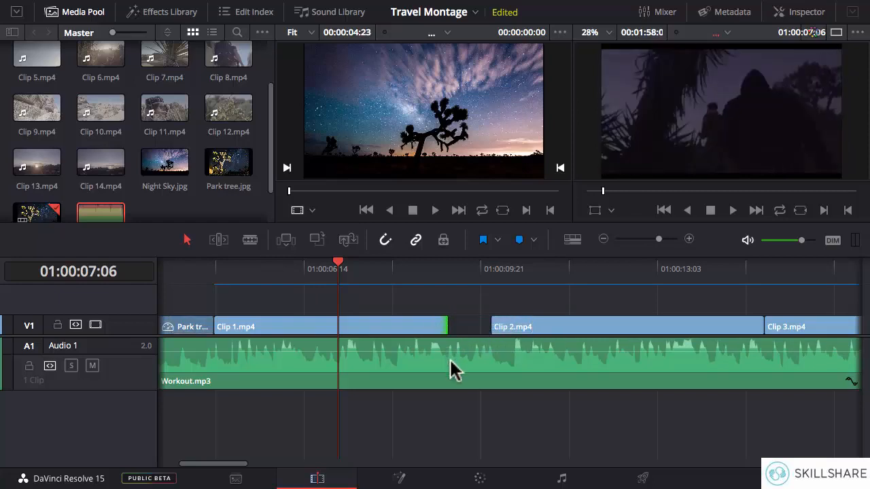
pyautogui.click(497, 324)
pyautogui.moveTo(497, 325); pyautogui.dragTo(522, 325)
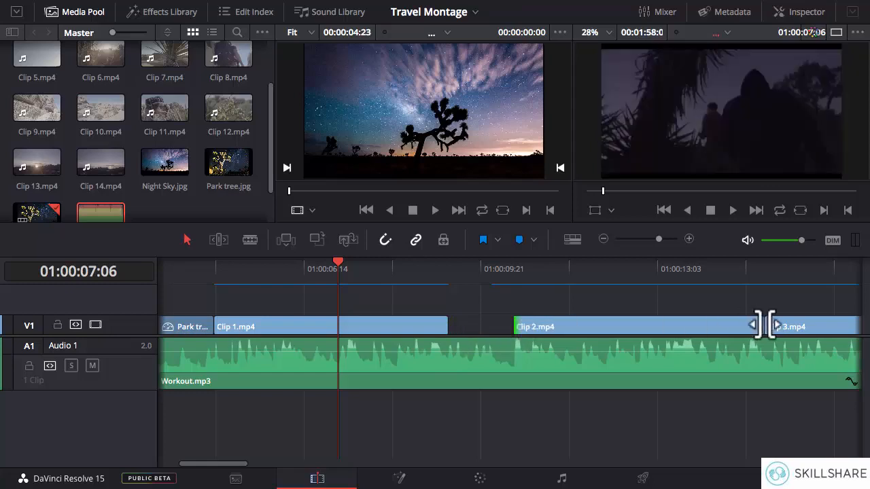
pyautogui.click(757, 325)
pyautogui.moveTo(757, 325); pyautogui.dragTo(729, 325)
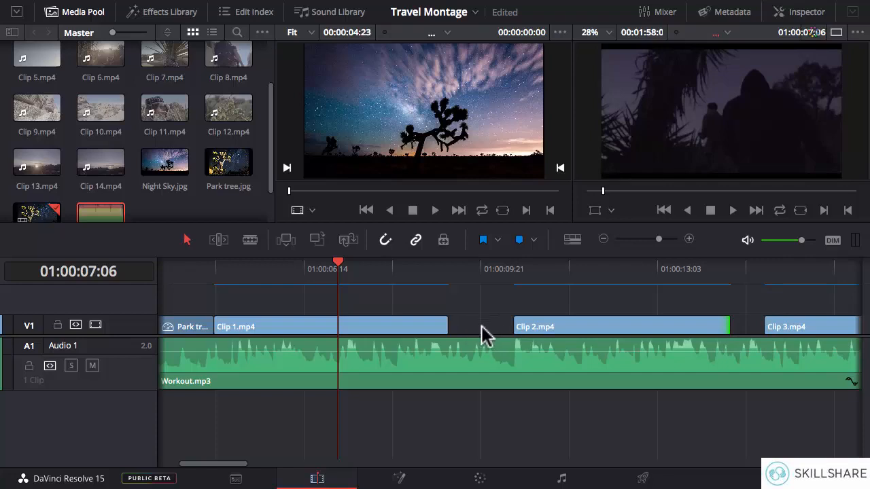
# Delete the gaps before and after Clip 2.mp4 so Clip 1.mp4, Clip 2.mp4 and Clip 3.mp4 follow one another directly
pyautogui.click(473, 333)
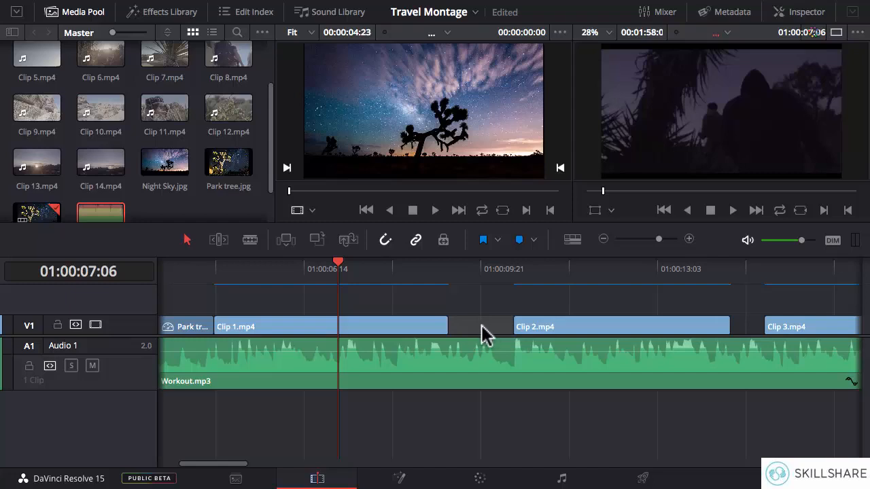
pyautogui.press('Delete')
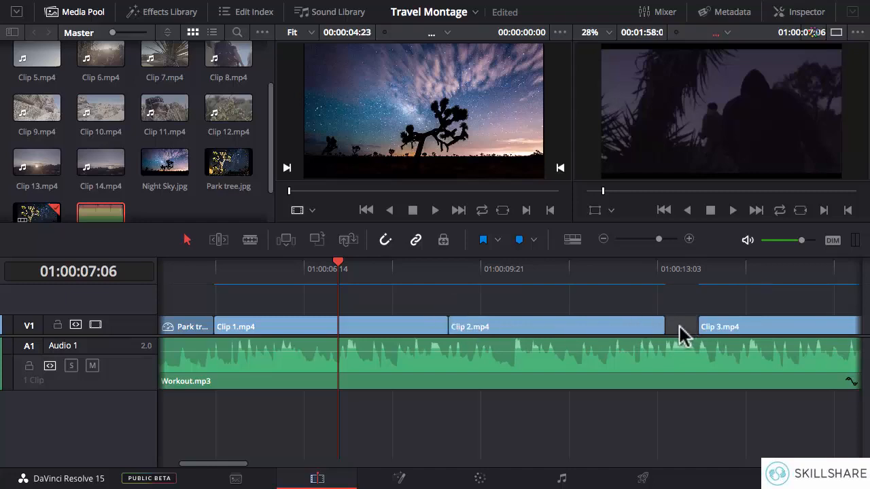
pyautogui.press('Delete')
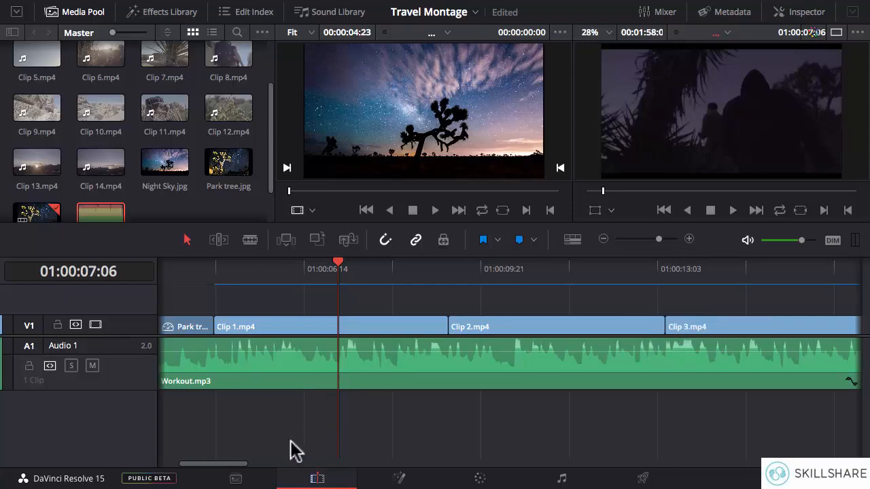
# Ripple trim the start and end of Clip 2.mp4 in Trim Edit mode
pyautogui.moveTo(241, 464)
pyautogui.mouseDown()
pyautogui.moveTo(303, 464)
pyautogui.moveTo(254, 465)
pyautogui.mouseUp()
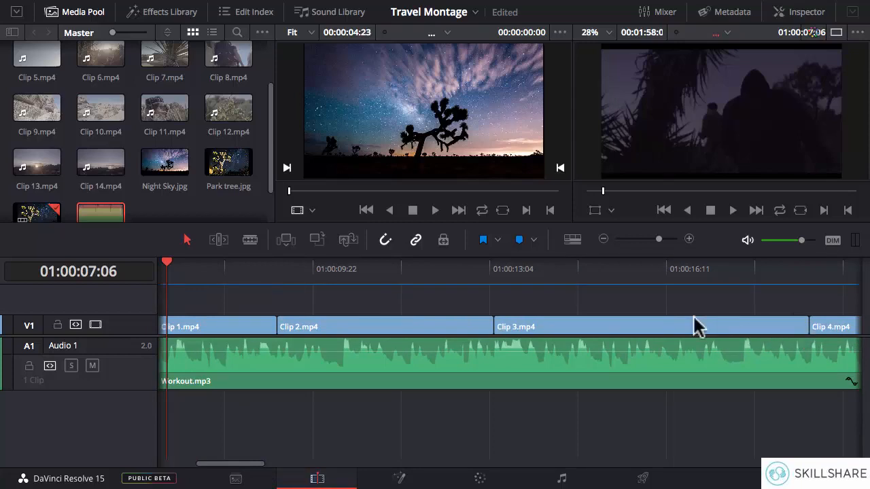
pyautogui.click(223, 242)
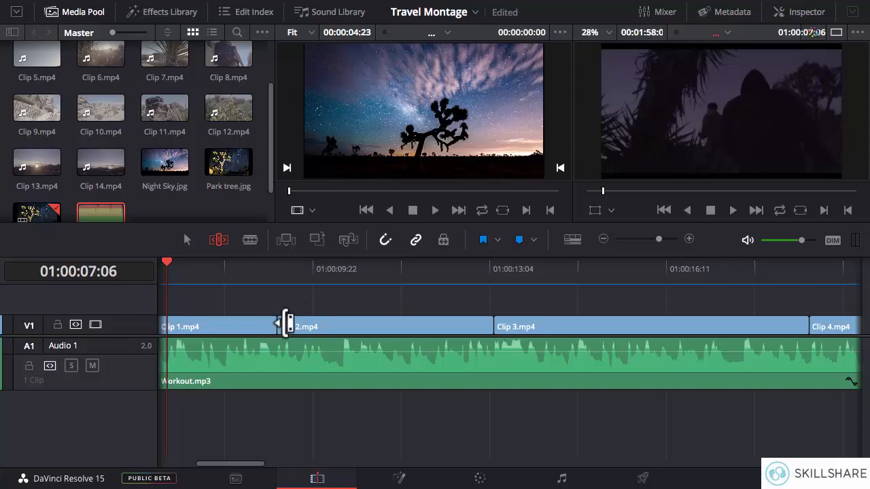
pyautogui.moveTo(286, 326); pyautogui.dragTo(301, 326)
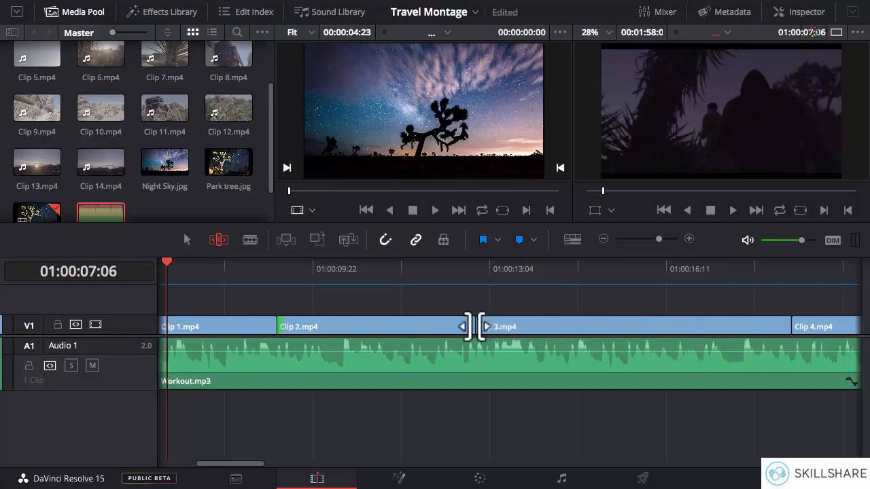
pyautogui.moveTo(470, 326); pyautogui.dragTo(450, 326)
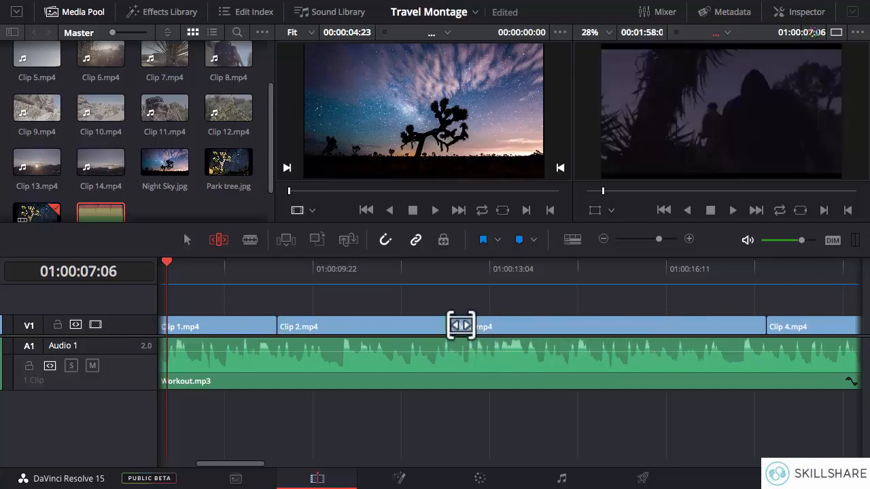
# Ripple trim both ends of Clip 3.mp4 and the start of Clip 4.mp4
pyautogui.click(462, 327)
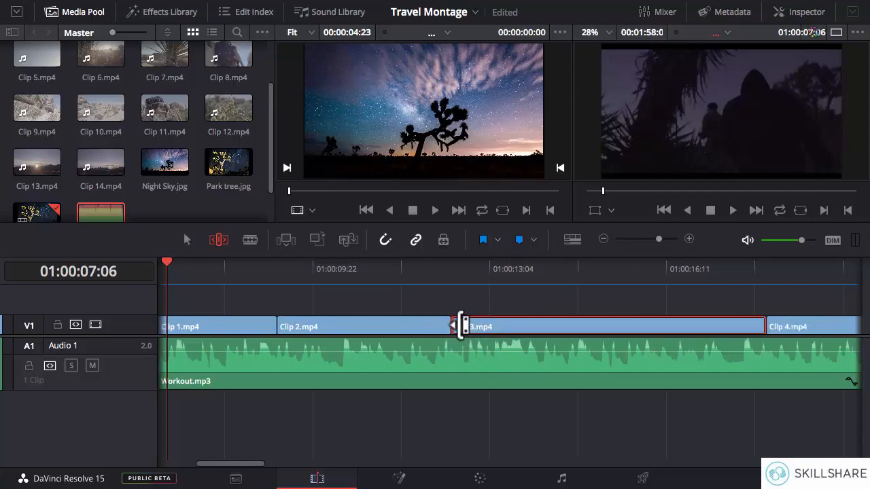
pyautogui.moveTo(462, 326); pyautogui.dragTo(498, 324)
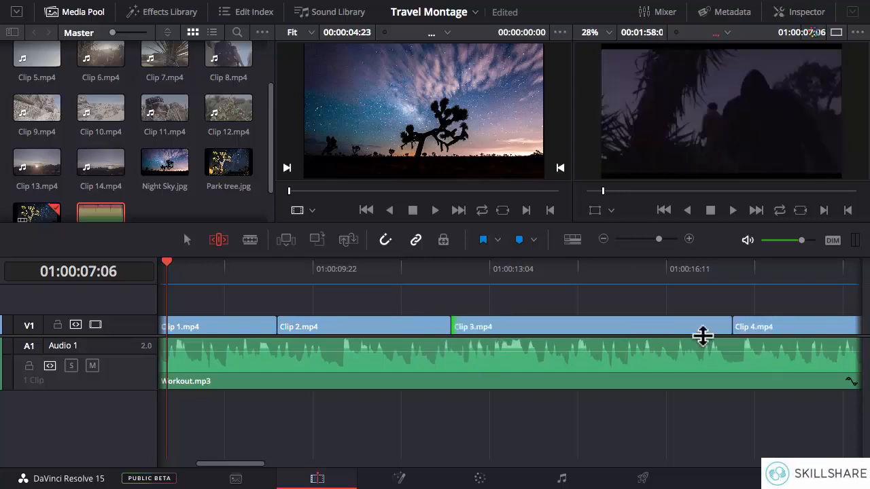
pyautogui.moveTo(724, 324); pyautogui.dragTo(710, 337)
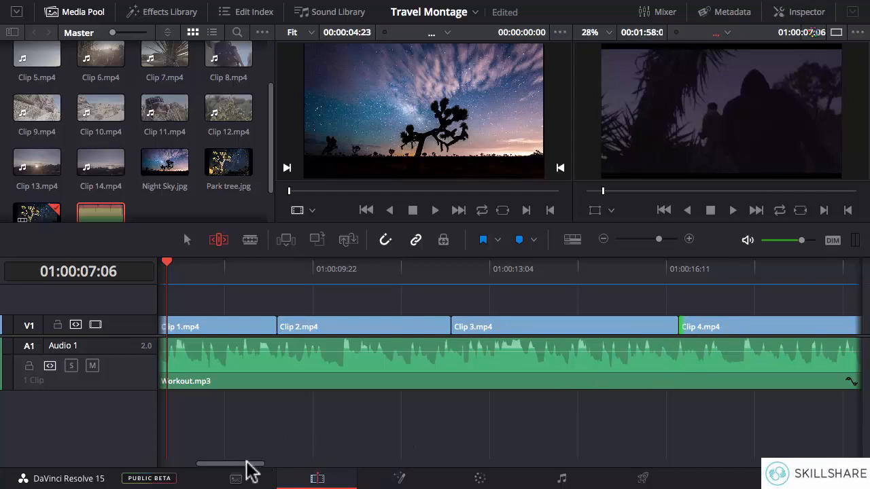
# Ripple trim the end of Clip 4.mp4, both ends of Clip 5.mp4 and the start of Clip 6.mp4
pyautogui.moveTo(246, 465); pyautogui.dragTo(299, 465)
pyautogui.moveTo(464, 325); pyautogui.dragTo(407, 326)
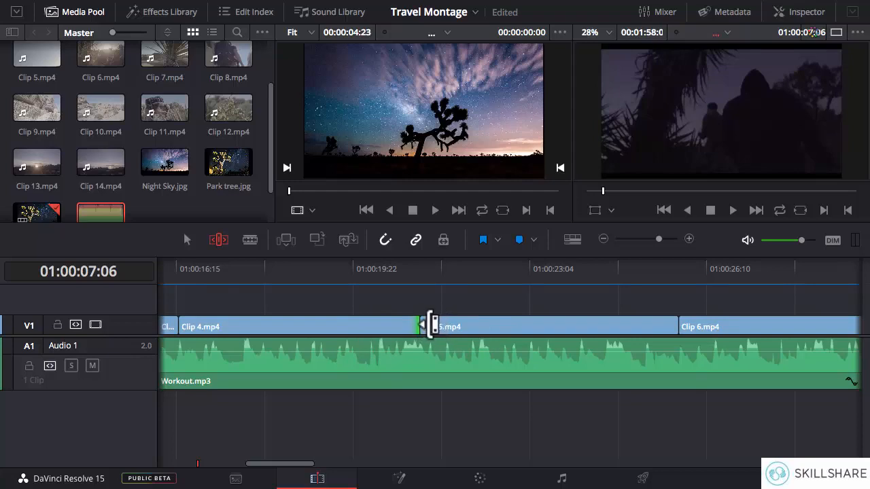
pyautogui.moveTo(429, 326); pyautogui.dragTo(470, 325)
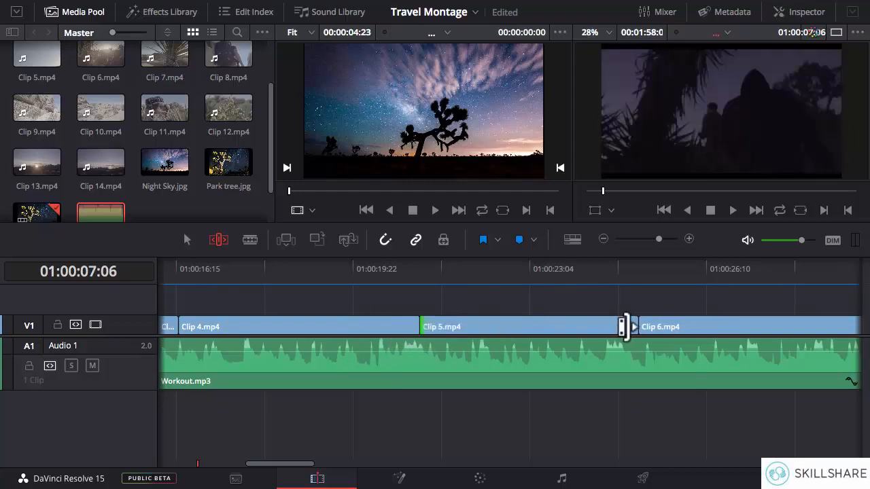
pyautogui.moveTo(627, 324); pyautogui.dragTo(605, 326)
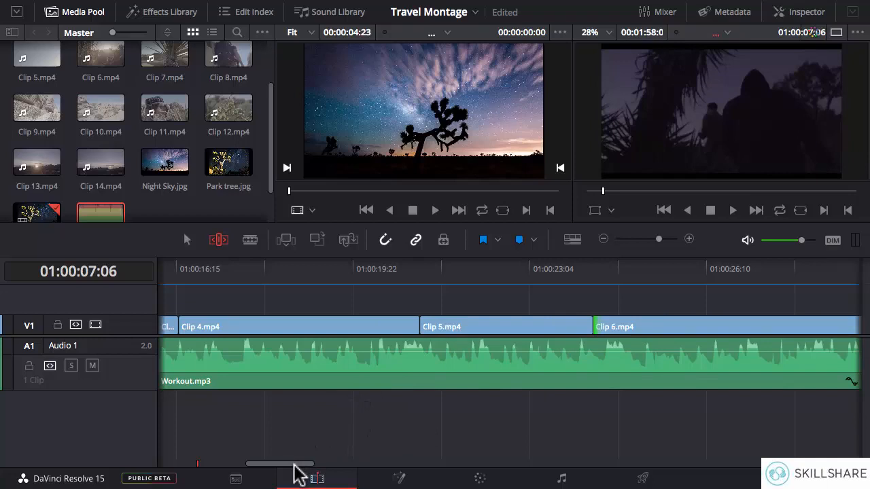
# Ripple trim the end of Clip 6.mp4, both ends of Clip 7.mp4 and the end of Clip 8.mp4
pyautogui.moveTo(294, 466); pyautogui.dragTo(338, 464)
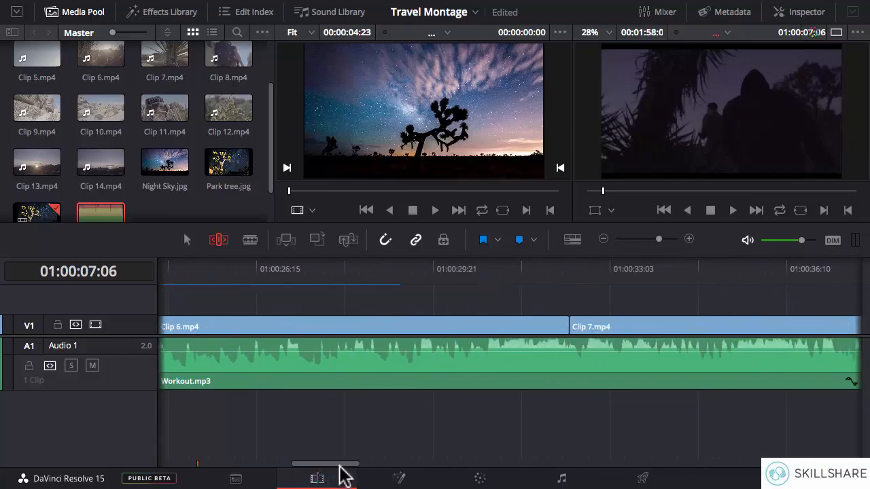
pyautogui.moveTo(561, 326); pyautogui.dragTo(473, 326)
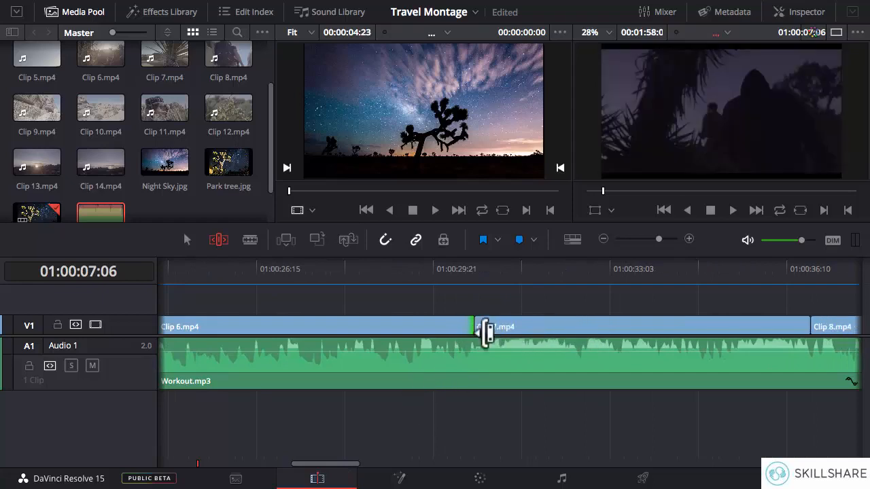
pyautogui.click(483, 324)
pyautogui.moveTo(484, 324); pyautogui.dragTo(529, 324)
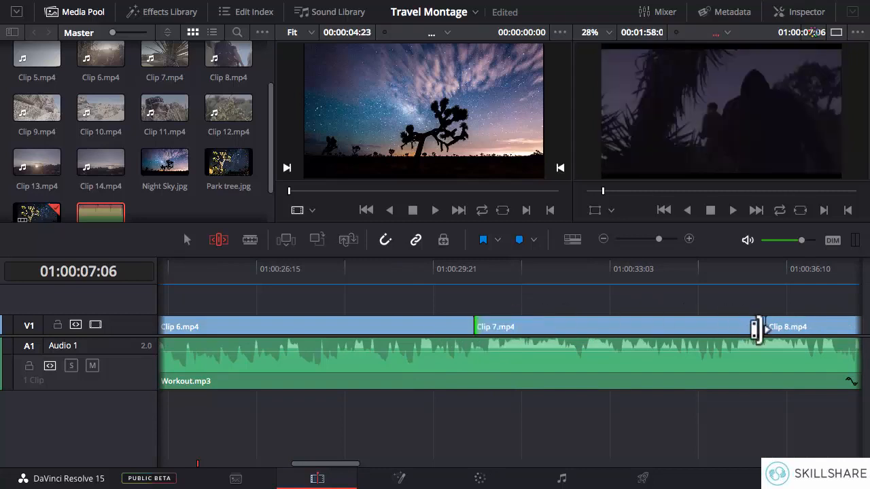
pyautogui.moveTo(754, 329); pyautogui.dragTo(700, 330)
pyautogui.hscroll(5, 552, 326)
pyautogui.moveTo(552, 326); pyautogui.dragTo(509, 326)
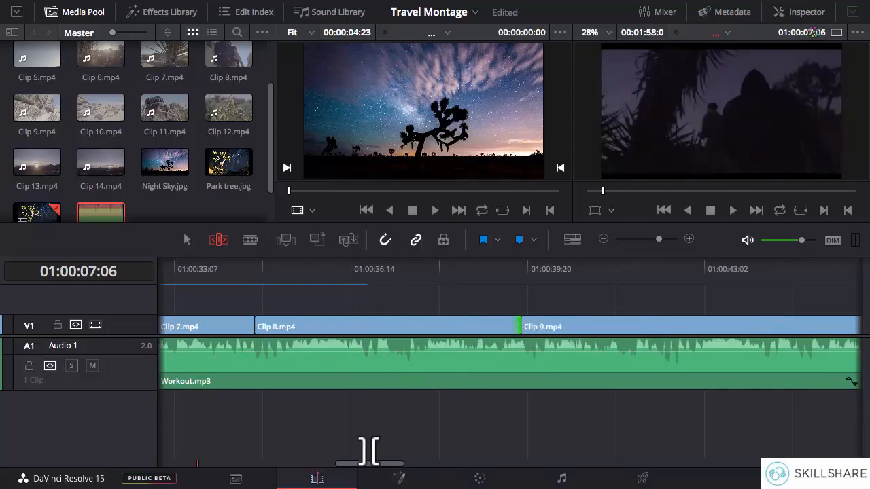
# Ripple trim the start and end of Clip 9.mp4 and shorten the end of Clip 10.mp4
pyautogui.moveTo(379, 464); pyautogui.dragTo(411, 466)
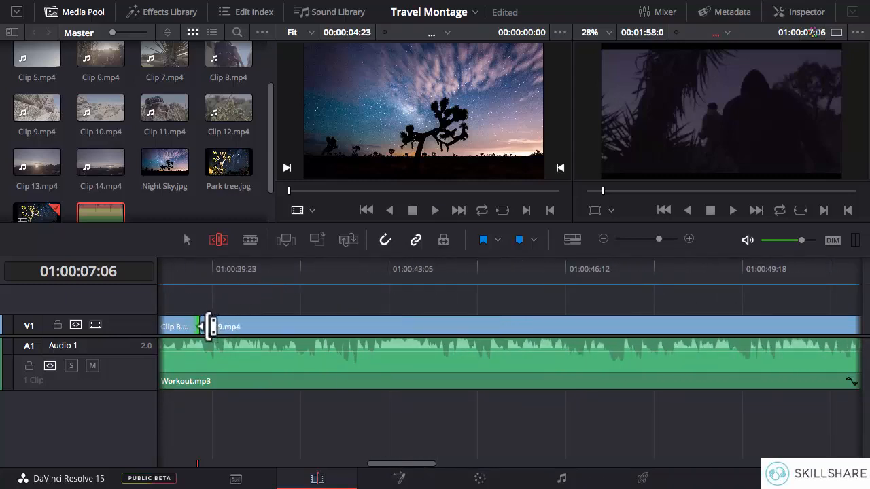
pyautogui.moveTo(210, 328); pyautogui.dragTo(337, 328)
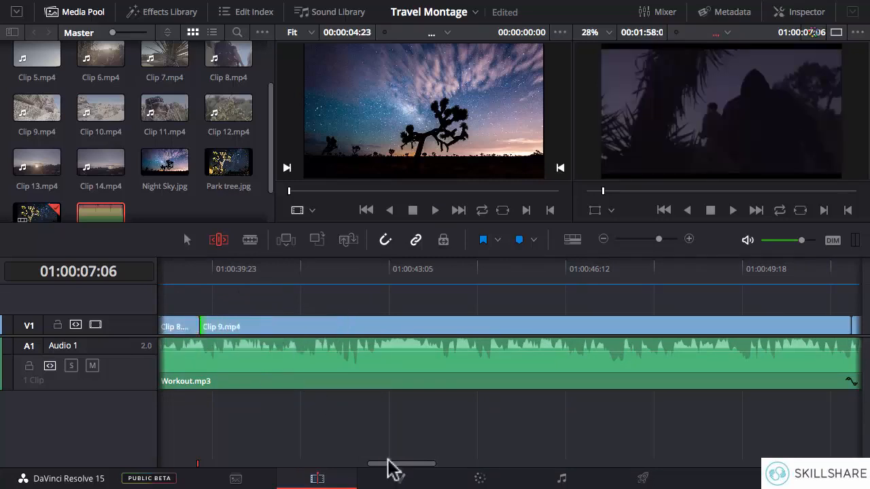
pyautogui.moveTo(390, 463); pyautogui.dragTo(431, 463)
pyautogui.moveTo(437, 326); pyautogui.dragTo(329, 327)
pyautogui.moveTo(723, 326); pyautogui.dragTo(558, 328)
# Ripple trim the edit between Clip 11.mp4 and Clip 12.mp4, and shorten the end of Clip 12.mp4
pyautogui.moveTo(460, 464); pyautogui.dragTo(515, 464)
pyautogui.moveTo(320, 328); pyautogui.dragTo(337, 328)
pyautogui.moveTo(568, 328); pyautogui.dragTo(506, 329)
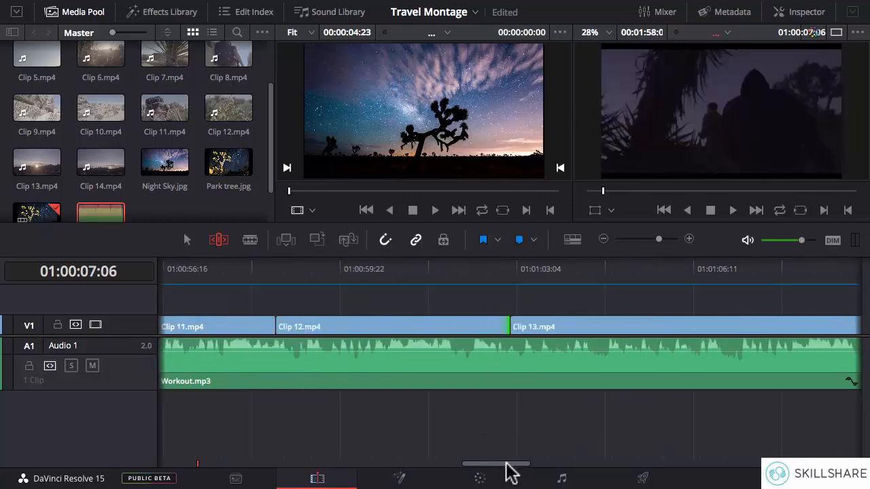
# Ripple trim the start and end of Clip 13.mp4 and shorten the end of Clip 14.mp4 before Night Sky.jpg
pyautogui.moveTo(509, 464); pyautogui.dragTo(541, 464)
pyautogui.moveTo(207, 329); pyautogui.dragTo(267, 327)
pyautogui.moveTo(668, 326)
pyautogui.mouseDown()
pyautogui.moveTo(564, 327)
pyautogui.moveTo(652, 327)
pyautogui.mouseUp()
pyautogui.moveTo(554, 464); pyautogui.dragTo(610, 464)
pyautogui.moveTo(554, 327); pyautogui.dragTo(426, 328)
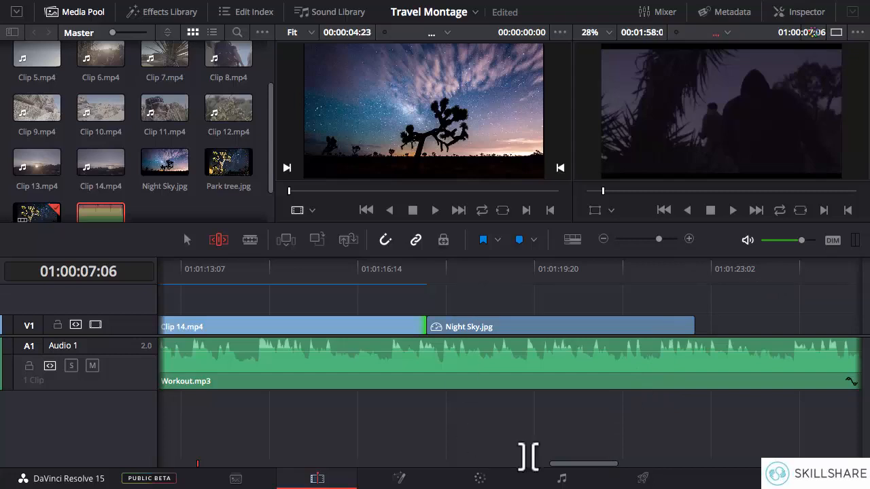
# Cut Workout.mp3 at the end of Night Sky.jpg, at about 01:01:22:20, and delete the remaining music
pyautogui.moveTo(590, 463); pyautogui.dragTo(627, 463)
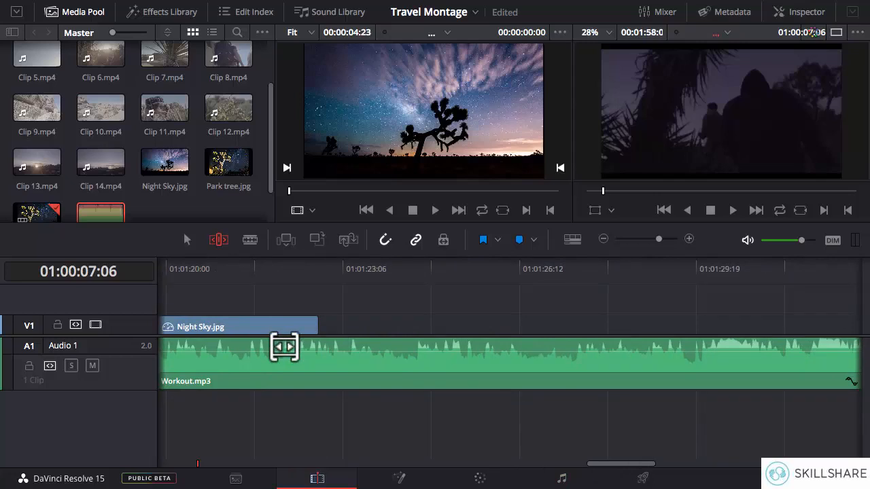
pyautogui.press('b')
pyautogui.click(342, 351)
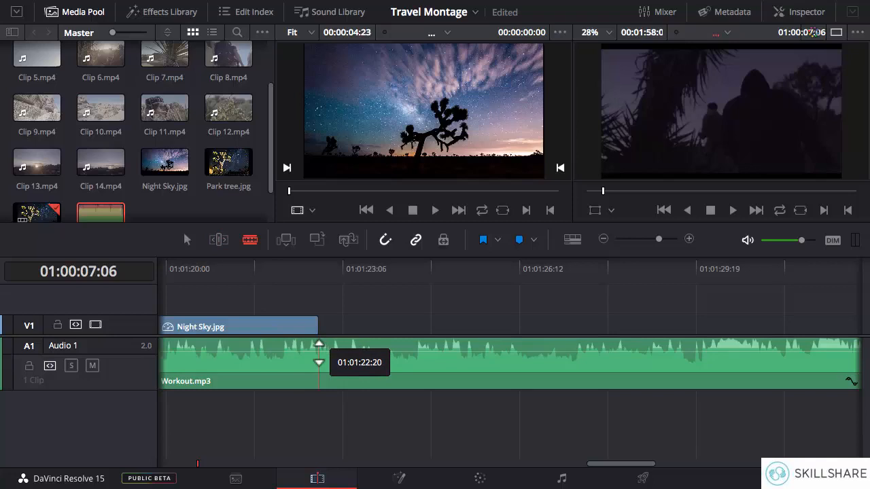
pyautogui.click(319, 353)
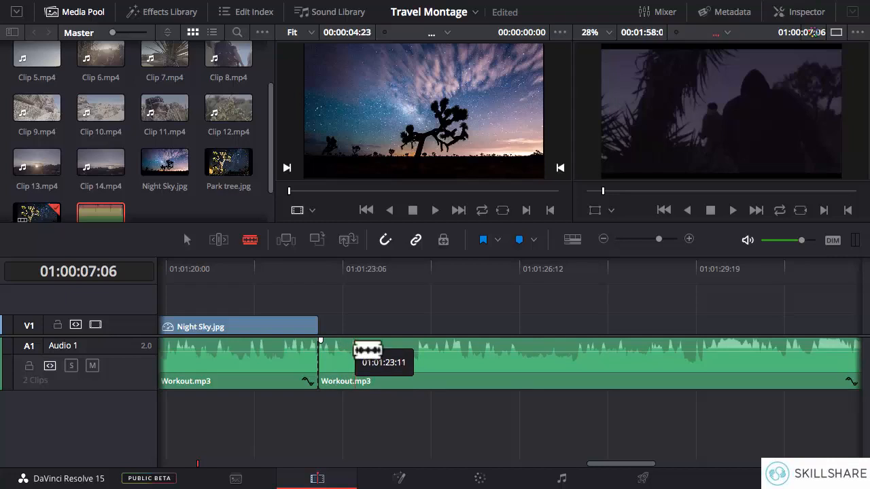
pyautogui.press('a')
pyautogui.click(358, 356)
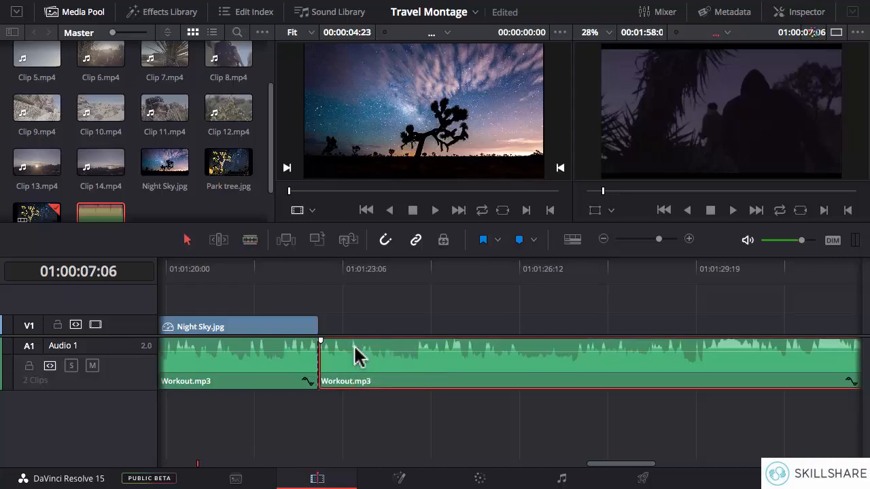
pyautogui.press('Delete')
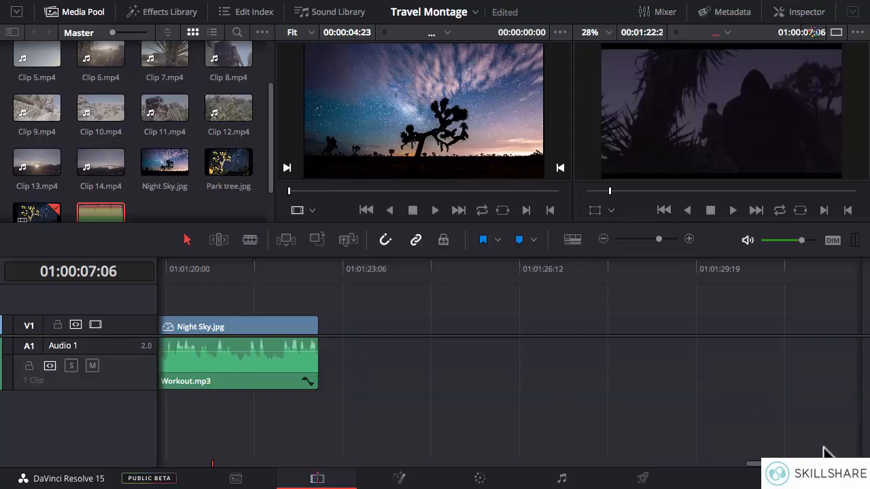
# Return the playhead to 01:00:00:00 and play the opening of the montage with its music
pyautogui.moveTo(800, 463); pyautogui.dragTo(166, 457)
pyautogui.click(161, 274)
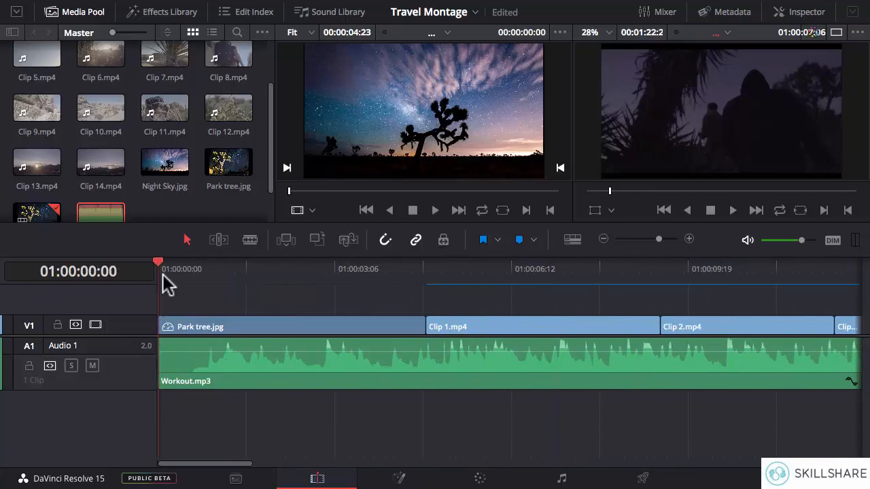
pyautogui.press('space')
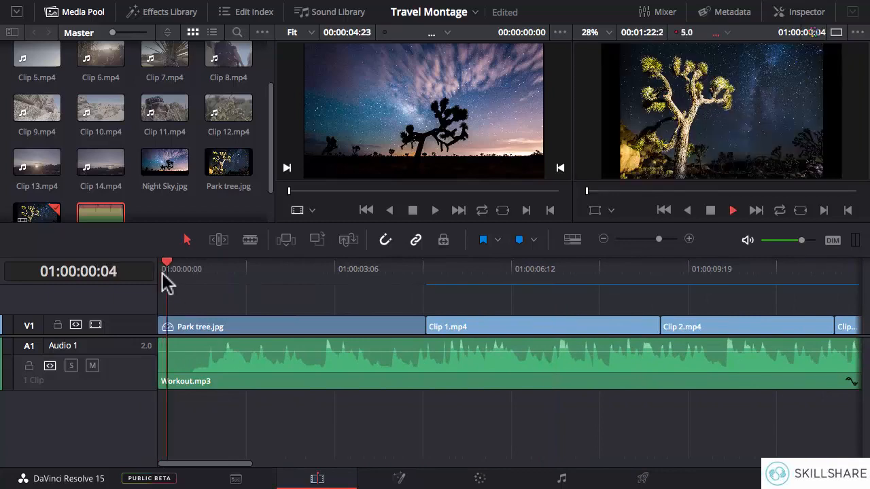
pyautogui.press('space')
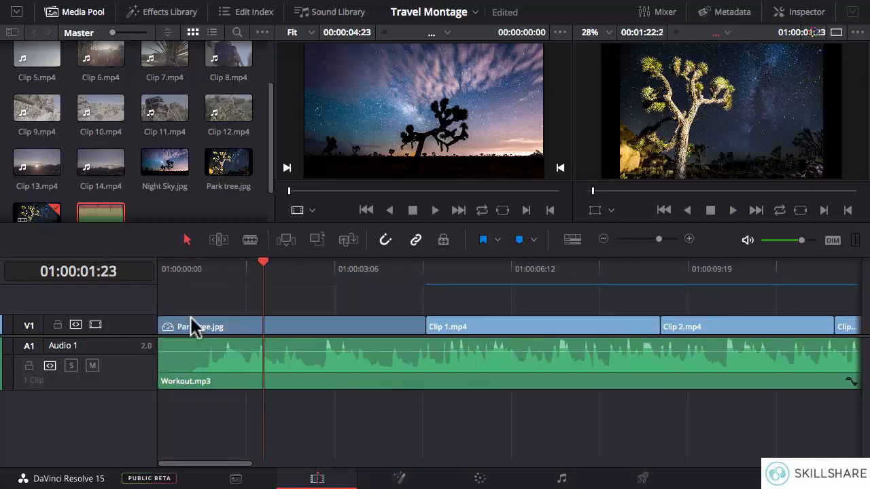
# Add a fade-in to the start of Workout.mp3, ending just past 01:00:03:06, and play it back from the beginning
pyautogui.moveTo(160, 341)
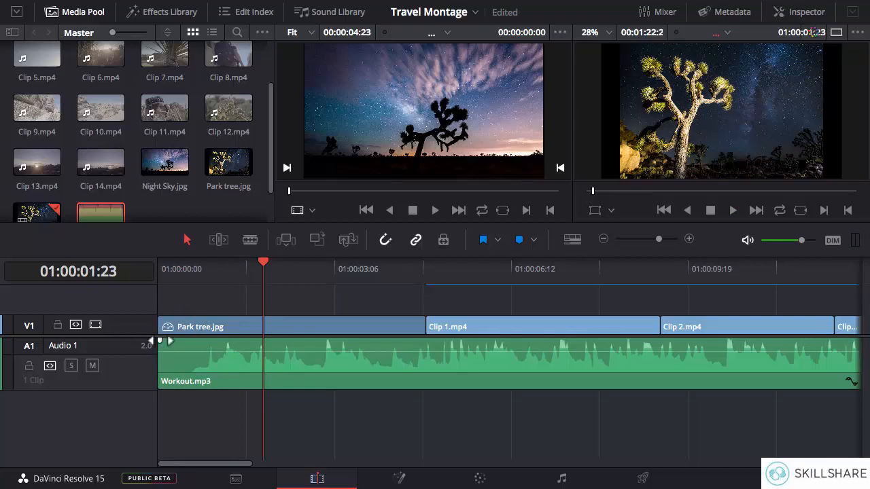
pyautogui.moveTo(176, 338); pyautogui.dragTo(371, 340)
pyautogui.press('Home')
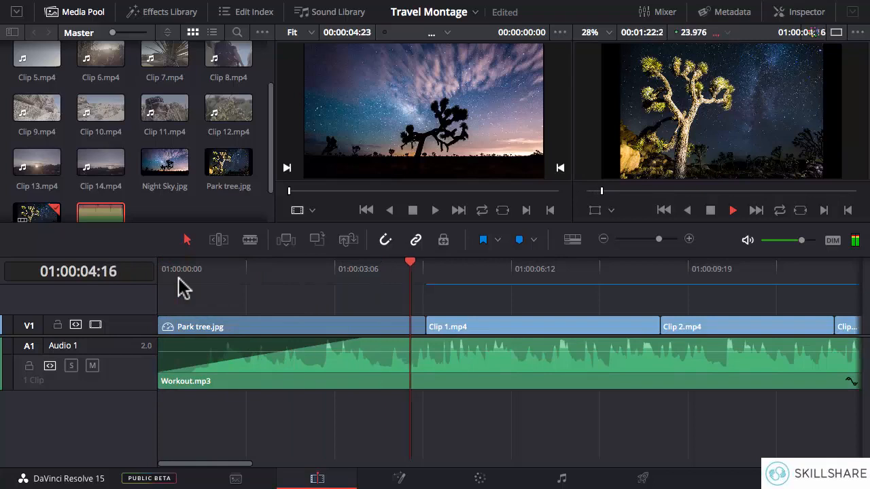
pyautogui.press('space')
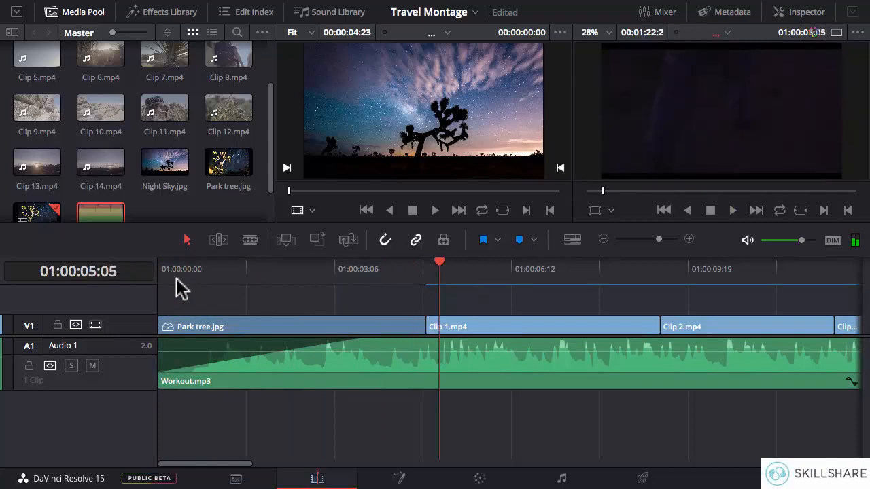